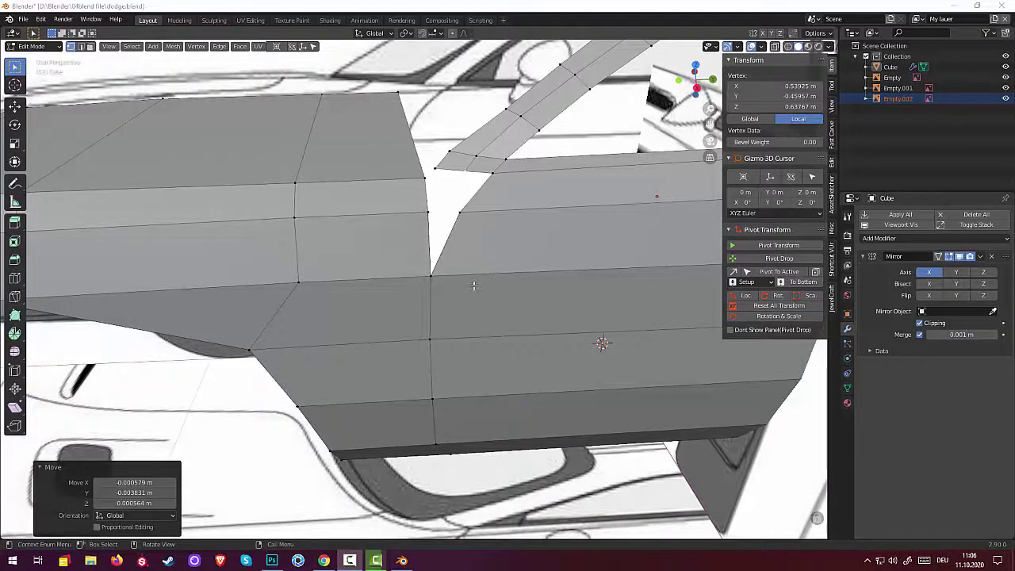
- Select three vertices around the pillar gap, fill a face, then undo it
click(430, 185)
shift+click(436, 169)
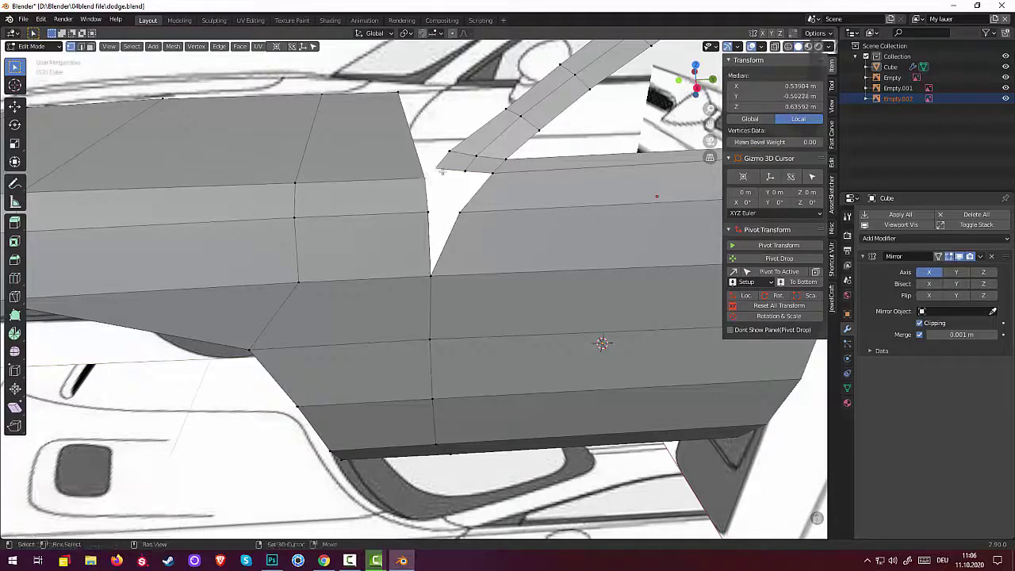
shift+click(465, 171)
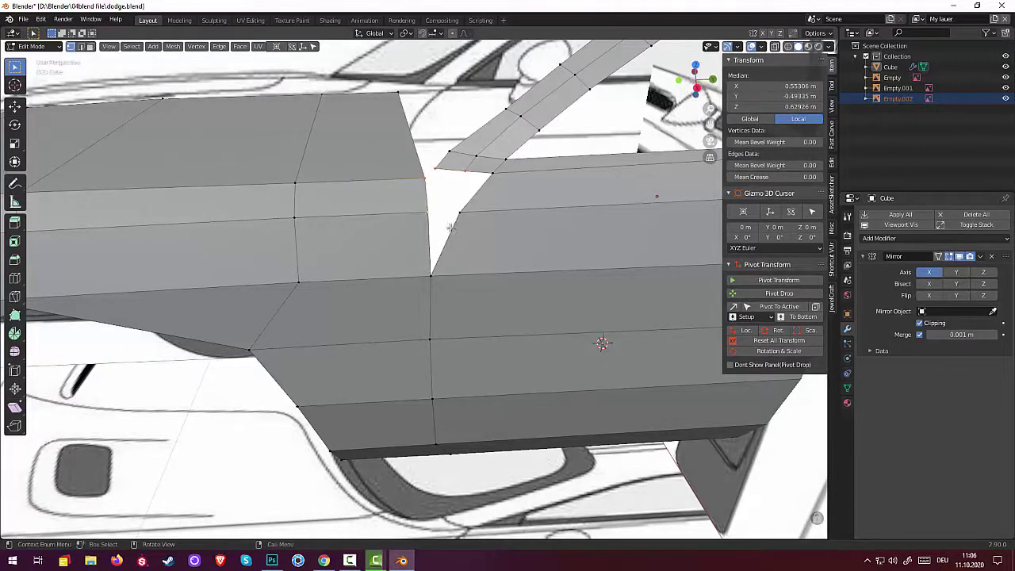
key(f)
key(ctrl+z)
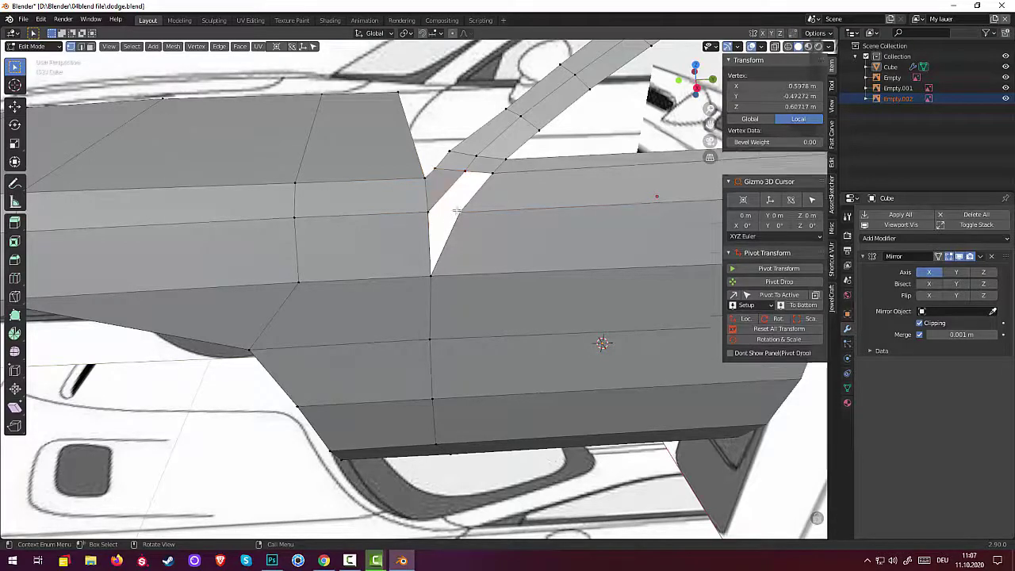
- Fill the gap's upper part with a face using the correct vertices, then select the hole's top vertex
shift+click(492, 172)
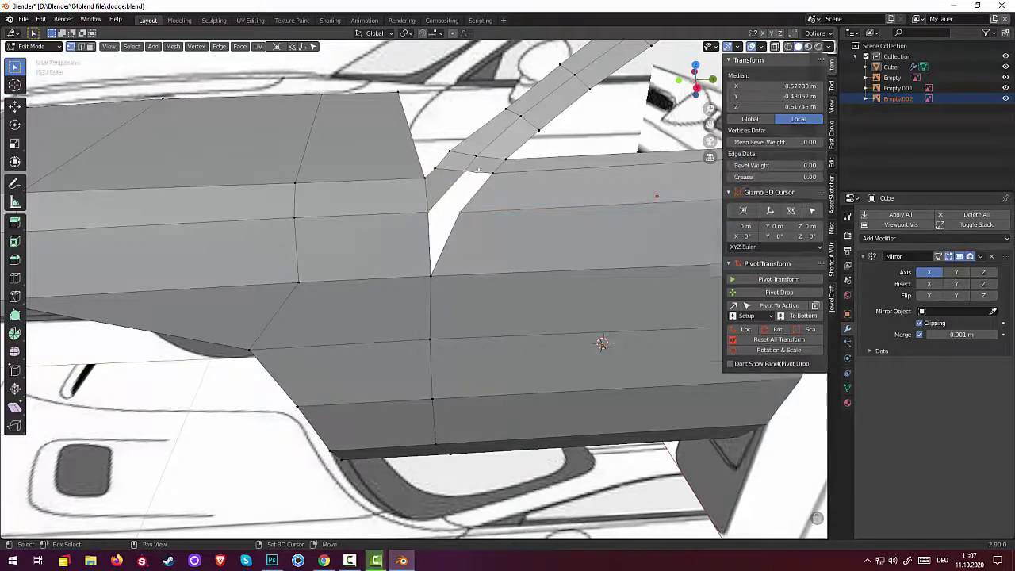
shift+click(480, 193)
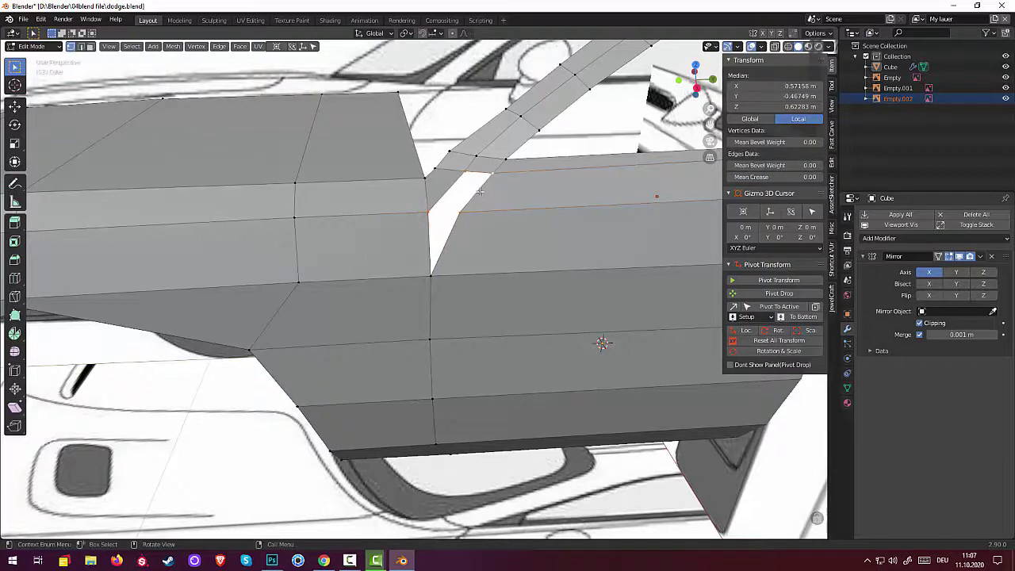
key(f)
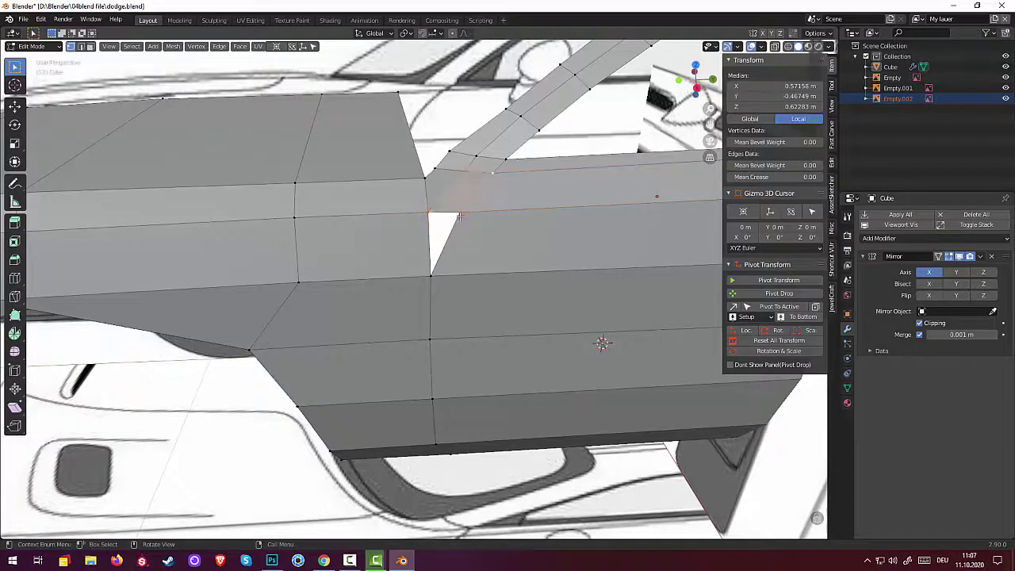
click(460, 212)
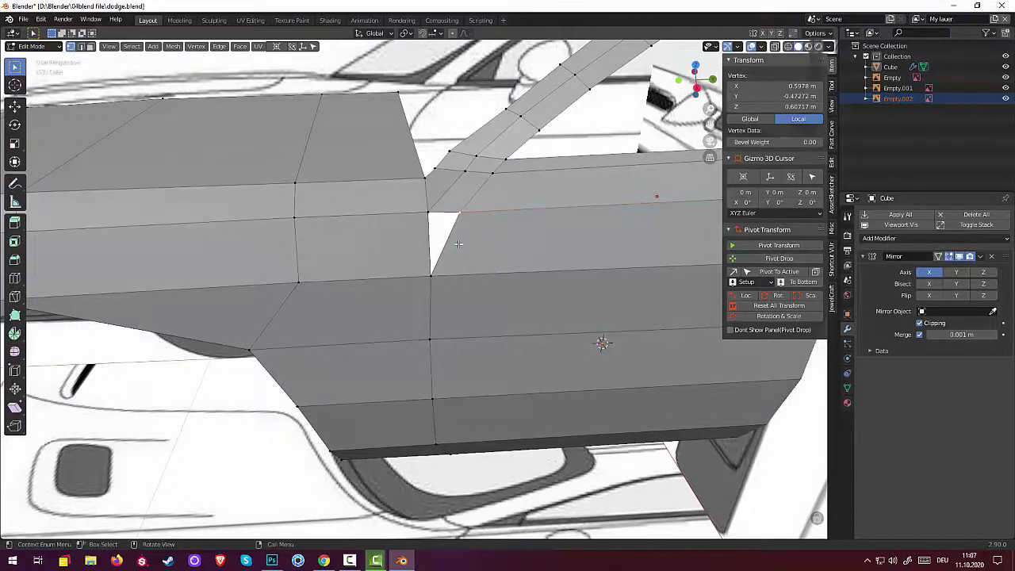
- Knife-cut a line from the selected vertex down to the car body's bottom edge
key(k)
click(460, 213)
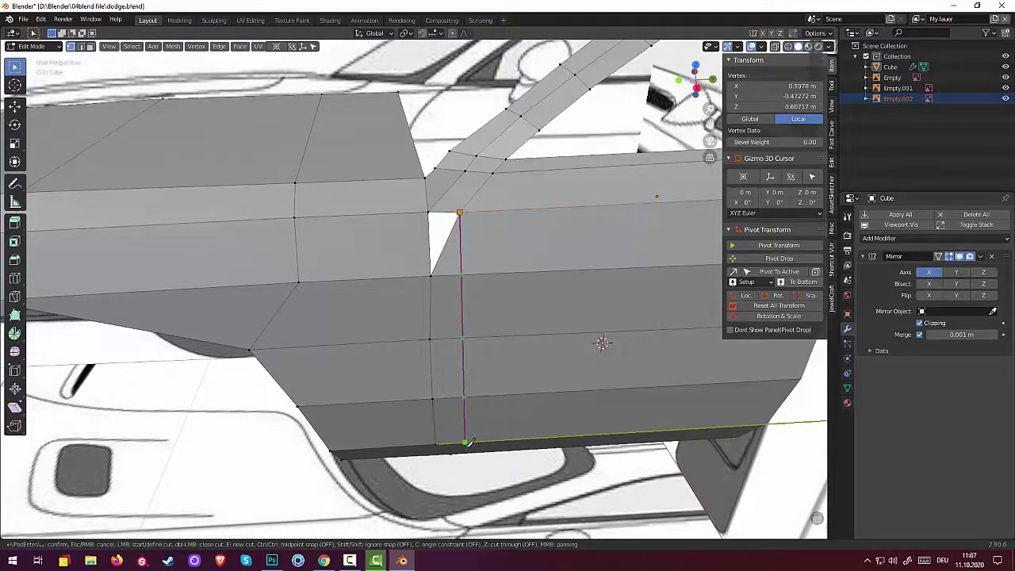
click(465, 442)
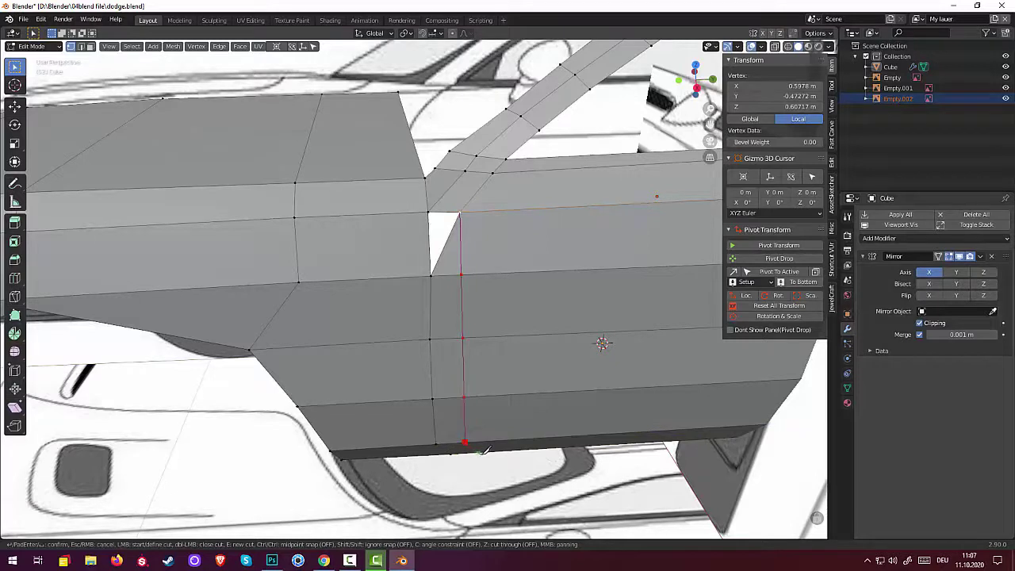
click(484, 451)
key(Return)
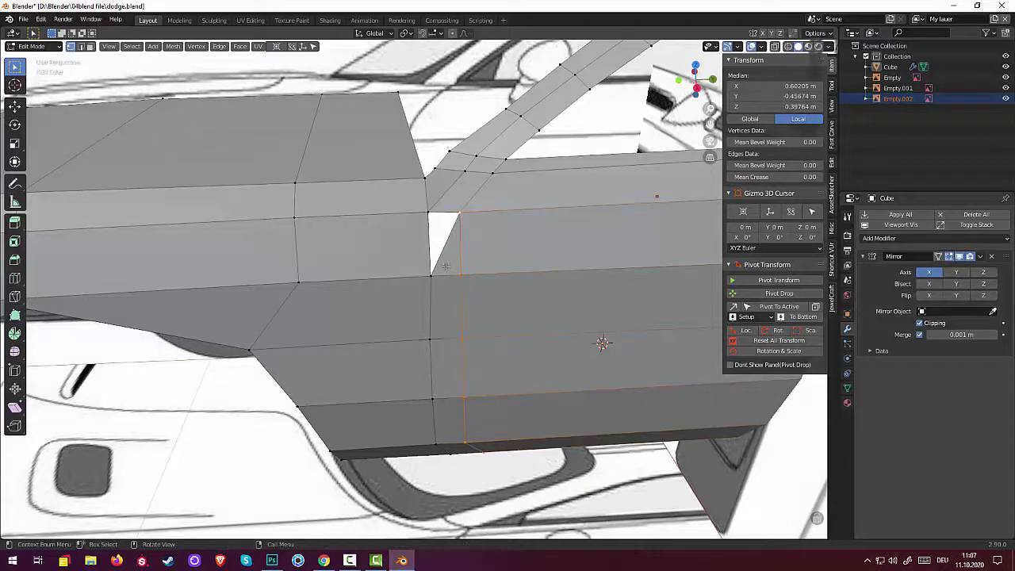
- Delete the sliver faces beside the cut, leaving a hole
click(80, 45)
click(445, 251)
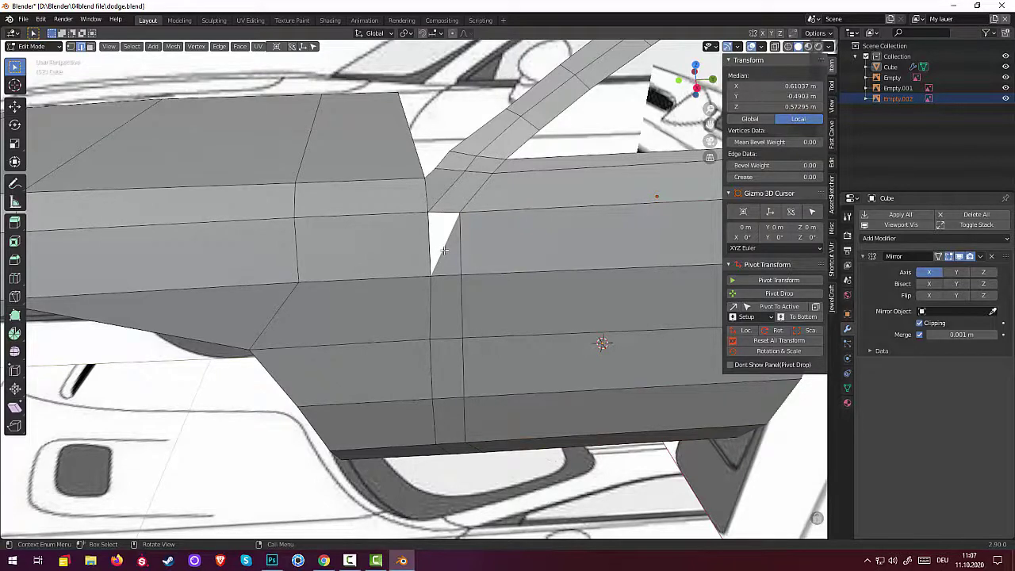
key(x)
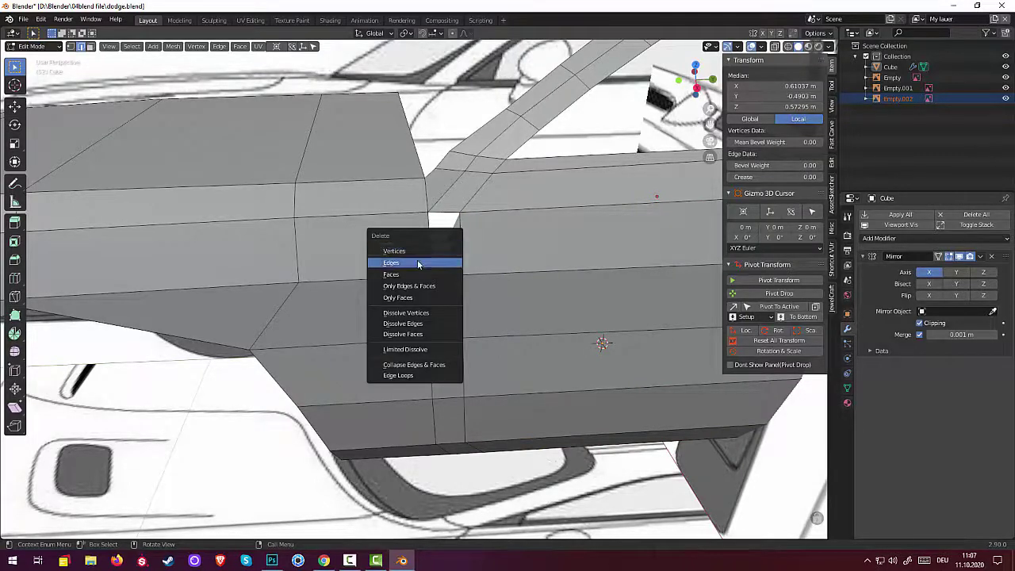
click(420, 263)
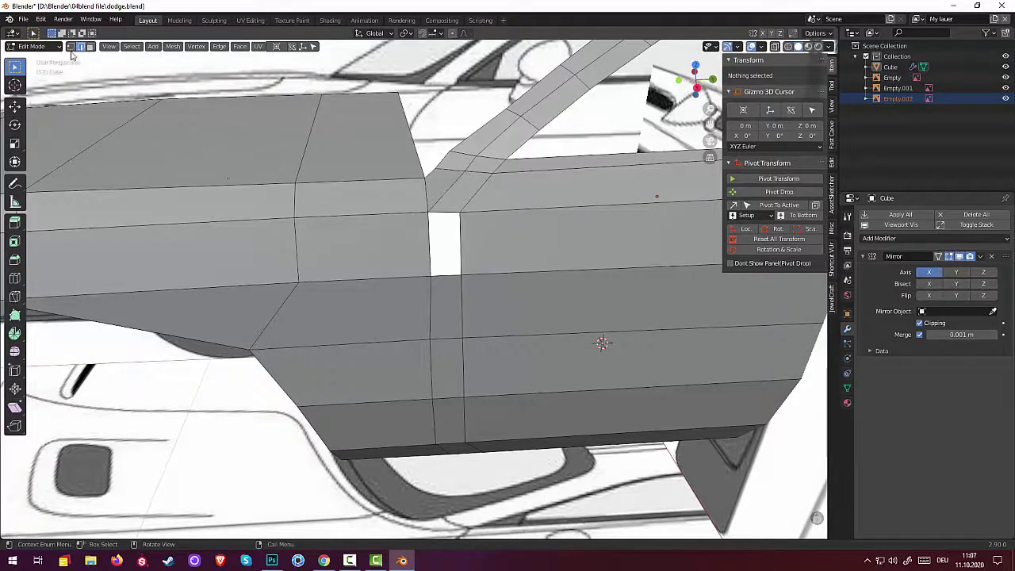
- Fill the hole from its border vertices with a rectangular face
click(69, 46)
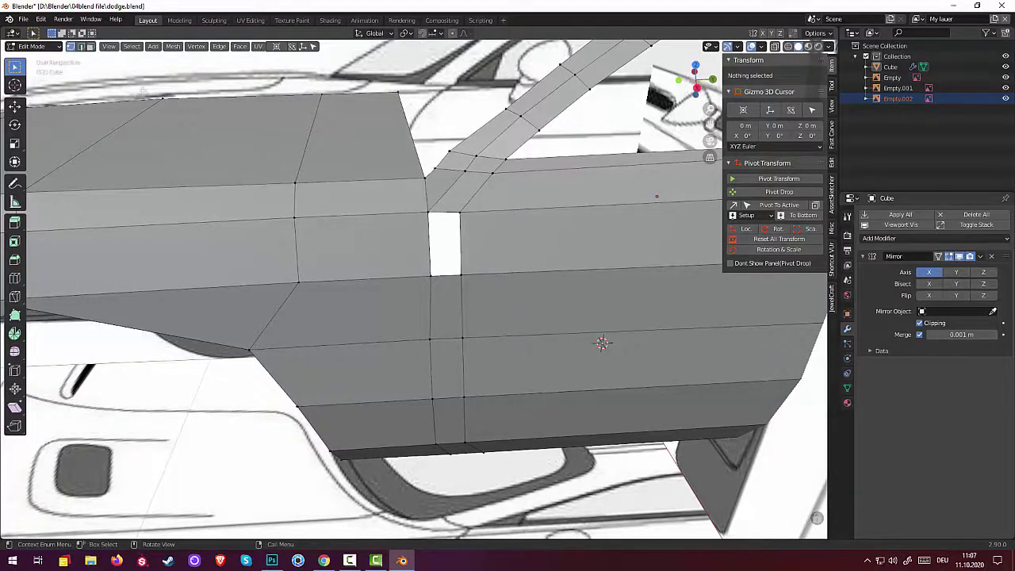
click(461, 277)
shift+click(430, 275)
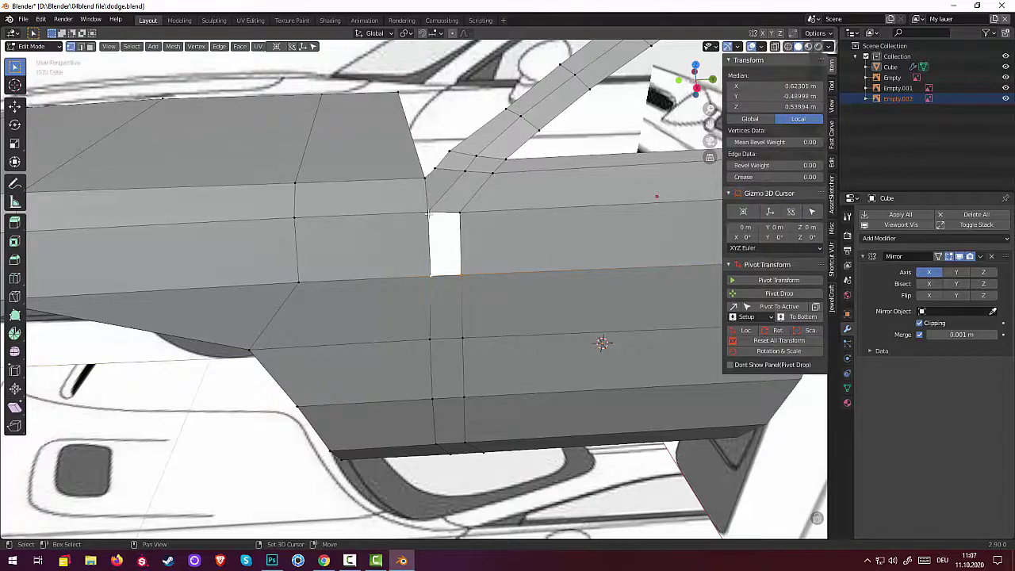
shift+click(460, 214)
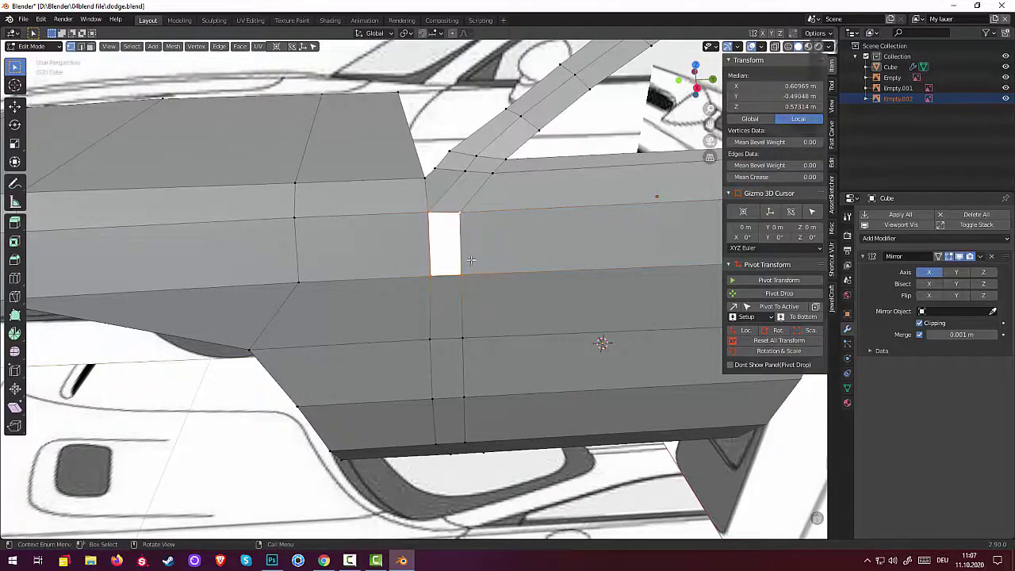
key(f)
key(alt+a)
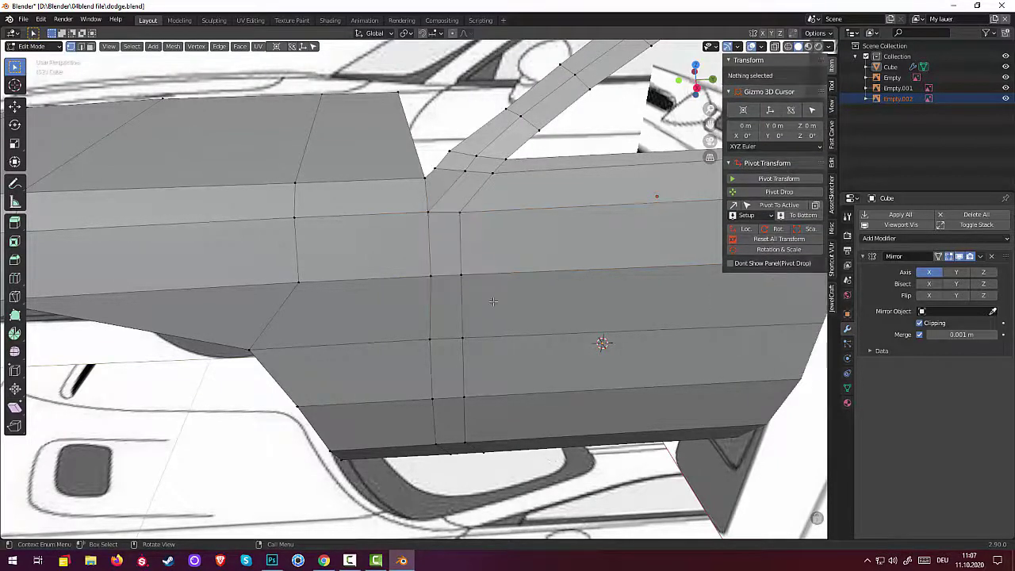
mouse_move(486, 300)
middle_down()
mouse_move(591, 315)
mouse_move(615, 293)
mouse_move(399, 283)
mouse_move(310, 309)
mouse_move(502, 277)
middle_up()
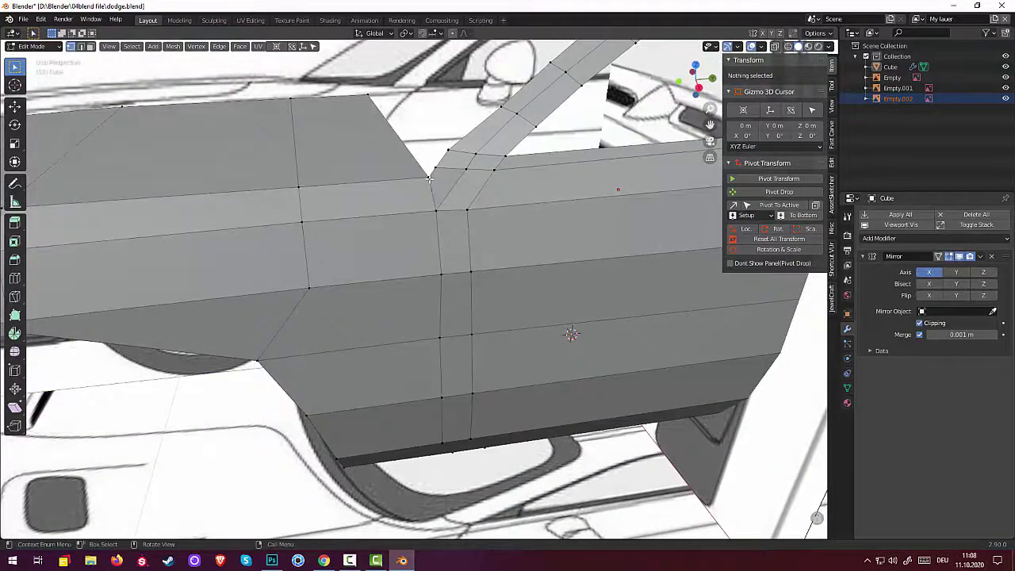
- Move the pillar-base vertex about 0.032 m lower to tidy that corner
click(436, 197)
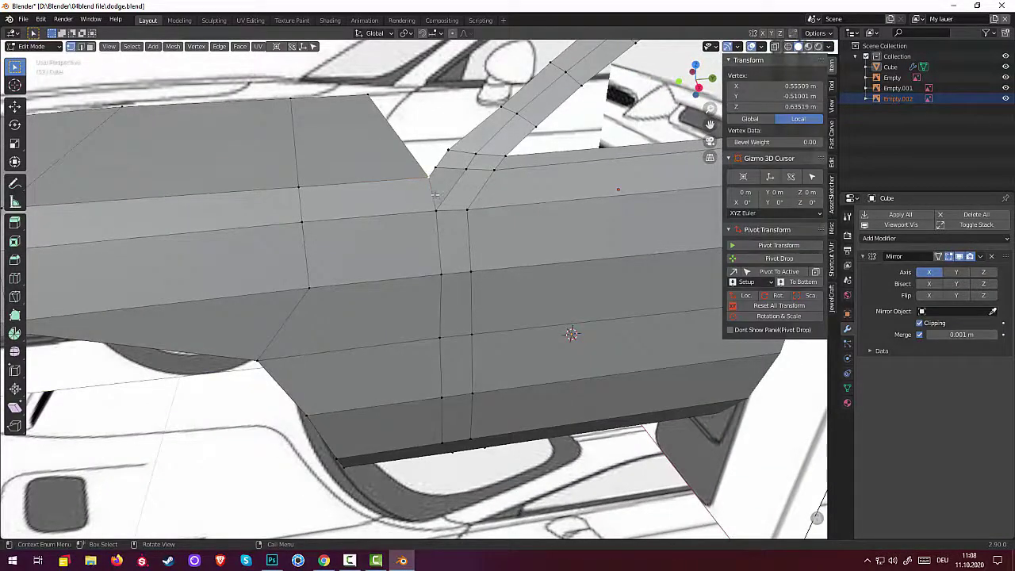
key(g)
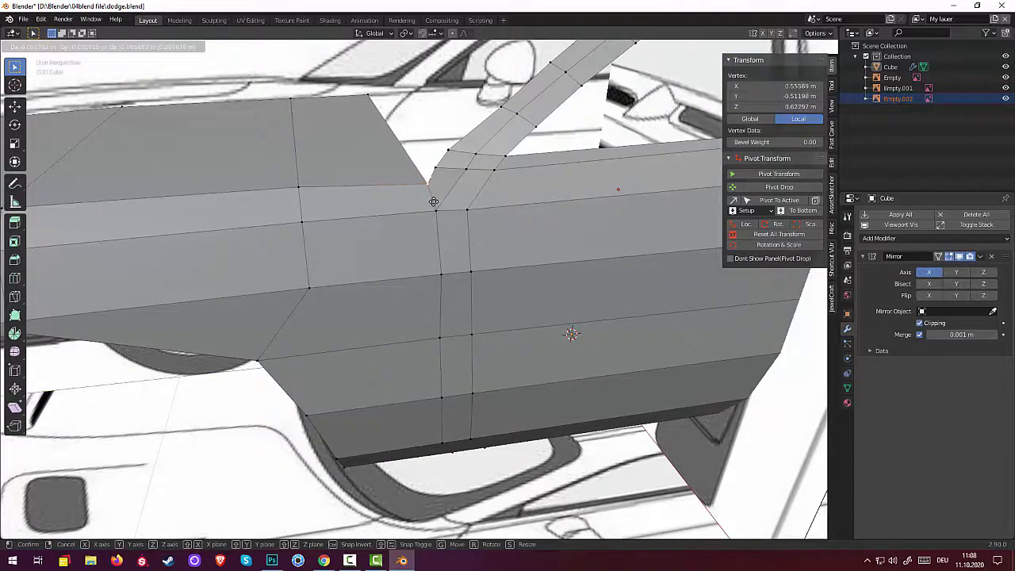
click(433, 200)
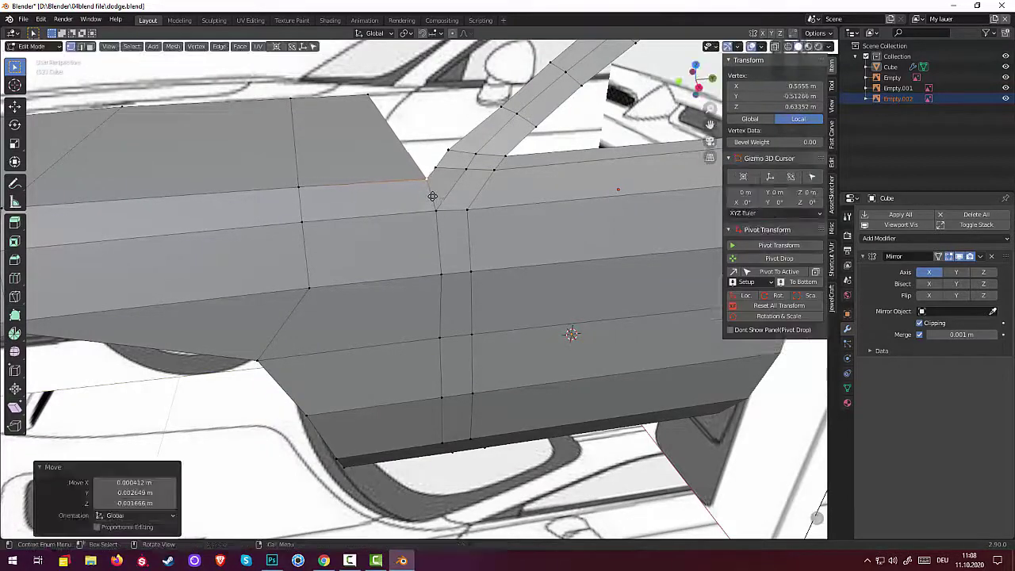
mouse_move(433, 200)
middle_down()
mouse_move(468, 231)
mouse_move(389, 329)
mouse_move(312, 310)
mouse_move(380, 295)
mouse_move(379, 304)
middle_up()
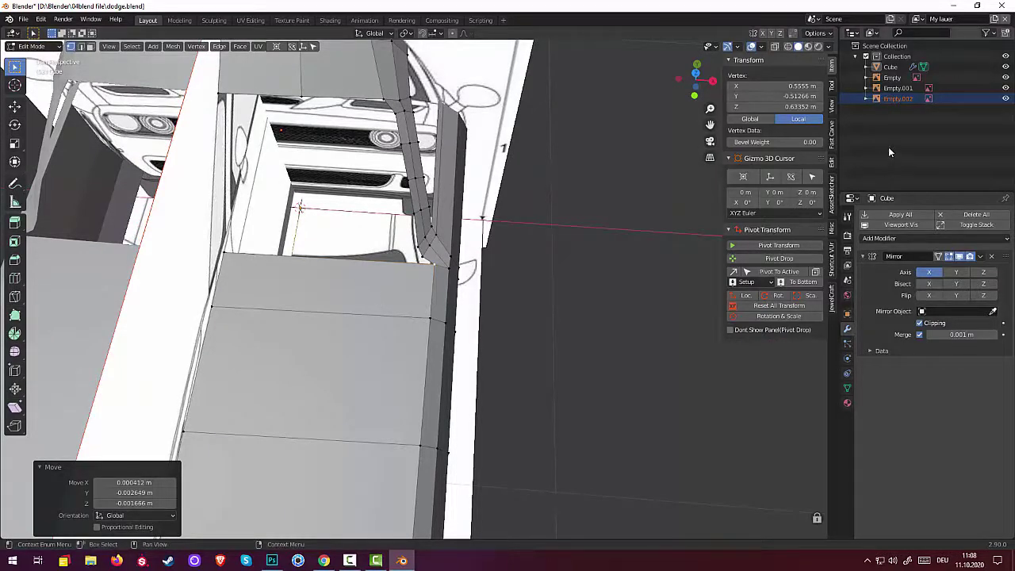
- Turn on X-ray and view the hood straight down in Top view, nothing selected
click(775, 46)
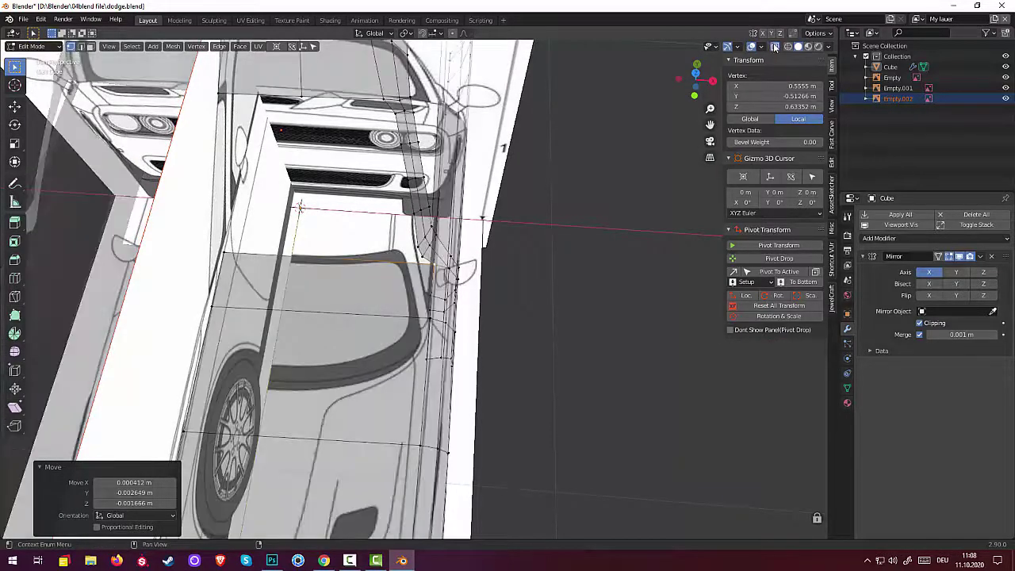
scroll(580, 221, down, 4)
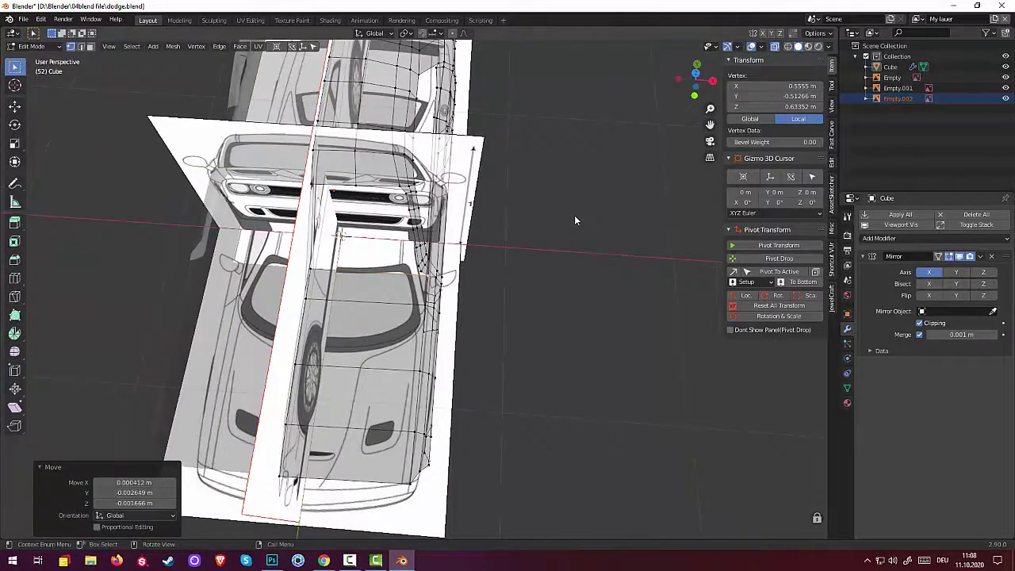
key(KP_7)
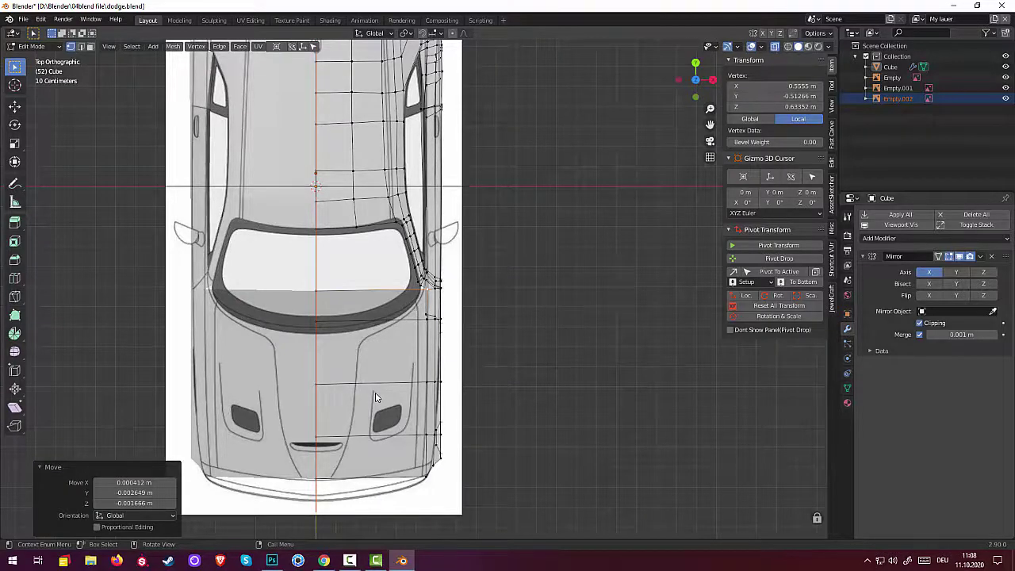
mouse_move(493, 412)
middle_down()
mouse_move(456, 360)
mouse_move(500, 410)
mouse_move(438, 401)
middle_up()
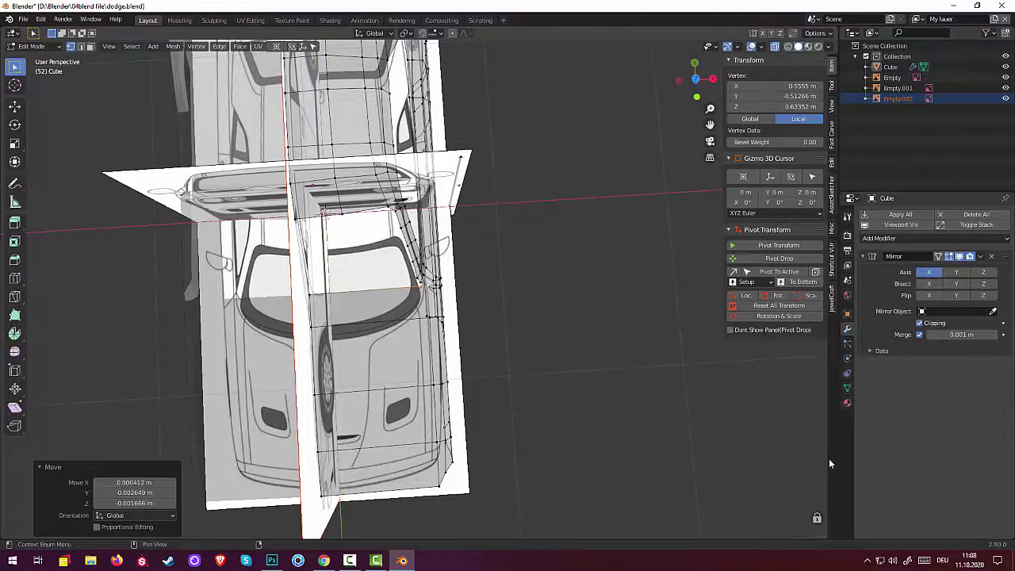
key(KP_7)
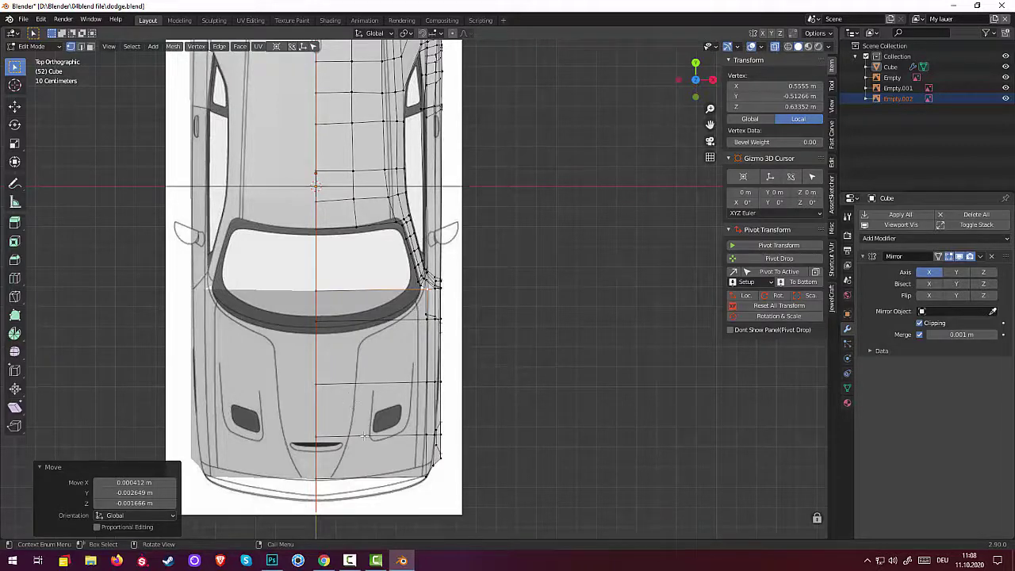
key(alt+a)
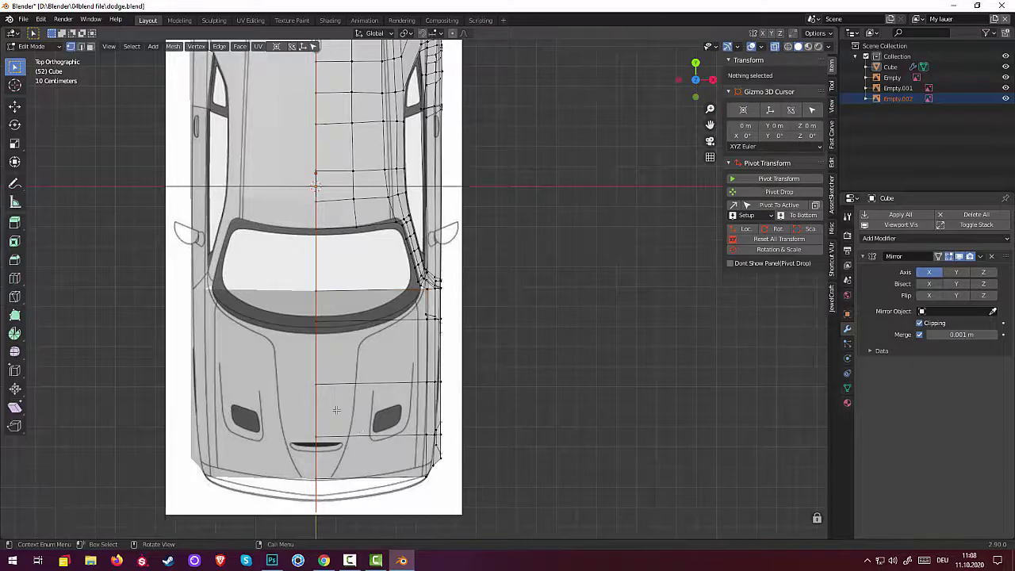
- Add a lengthwise edge loop across the hood beside the hood scoop
click(80, 46)
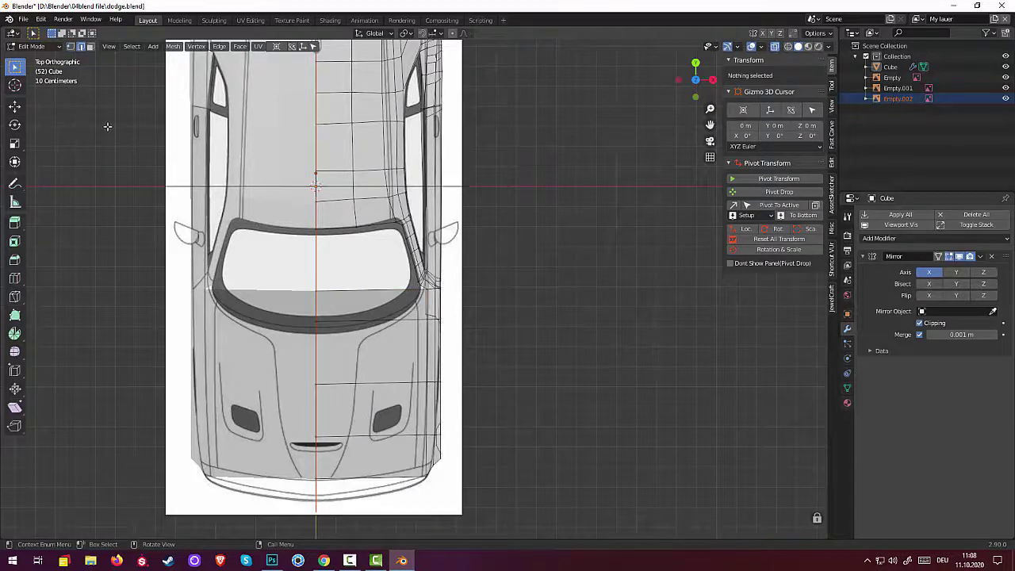
click(363, 435)
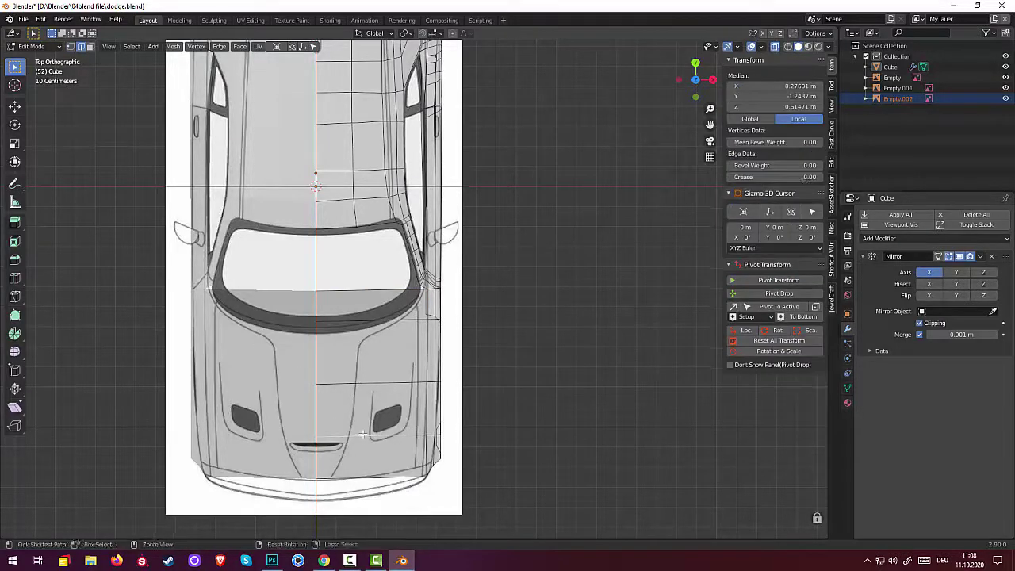
key(ctrl+r)
click(363, 435)
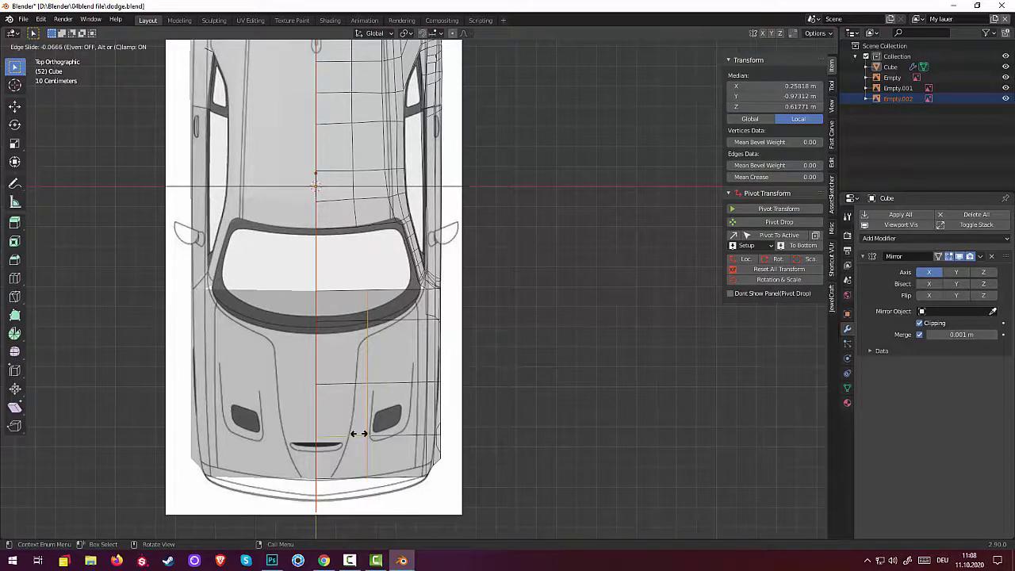
click(360, 434)
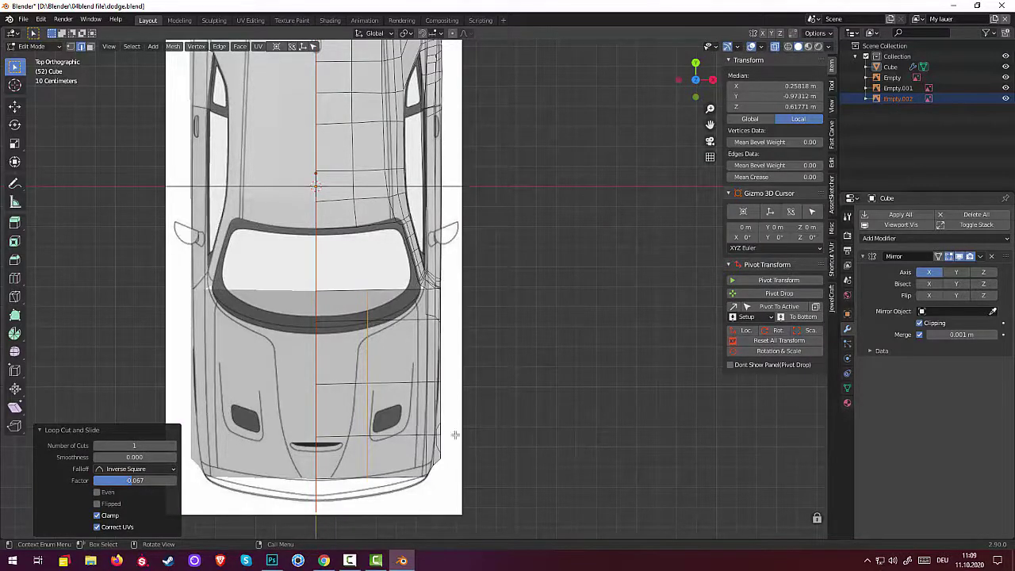
- Slide the new hood edge loop outward toward the fender edge of the blueprint
click(410, 434)
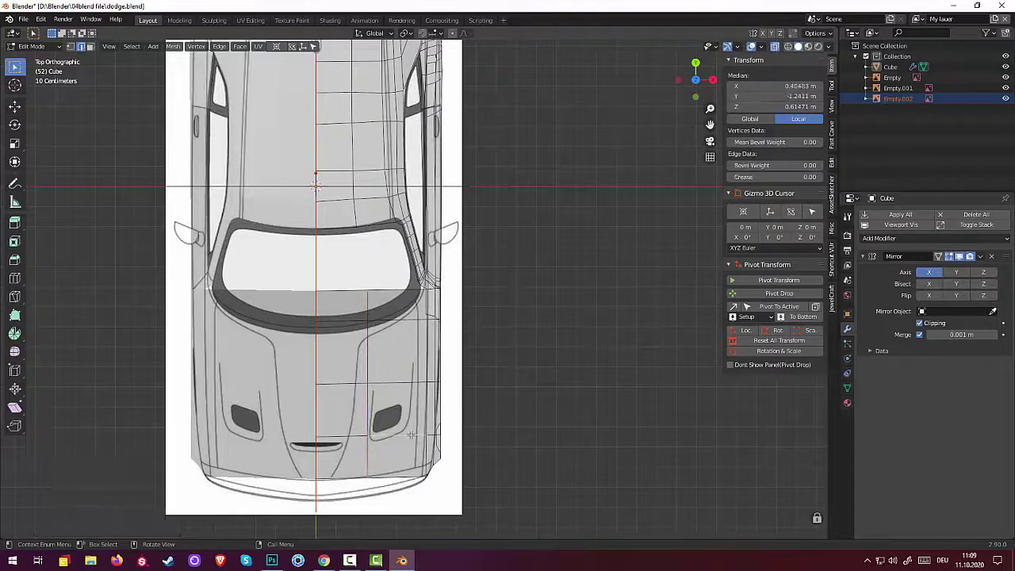
alt+click(410, 434)
key(g)
key(g)
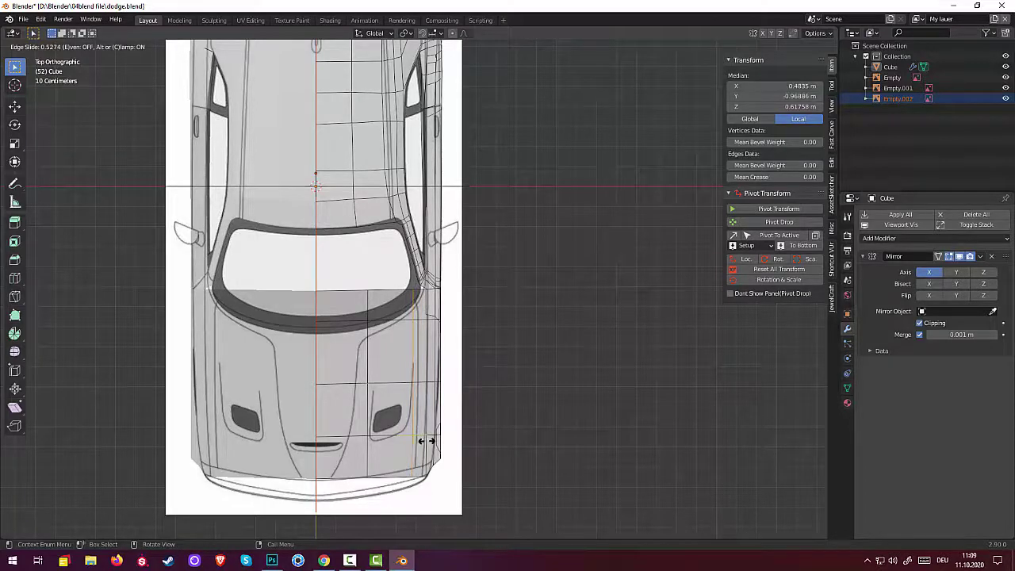
click(426, 441)
click(474, 436)
middle_drag(544, 426, 457, 349)
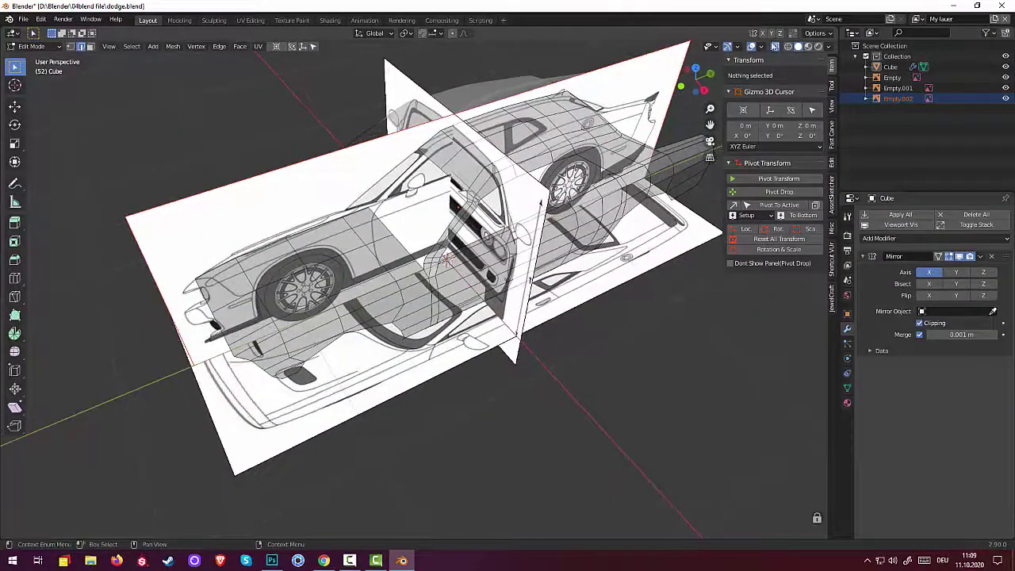
- Inspect the car body from rear-top and side-rear angles, then bring up the hellcat photos
mouse_move(587, 218)
middle_down()
mouse_move(584, 260)
mouse_move(599, 232)
mouse_move(542, 290)
middle_up()
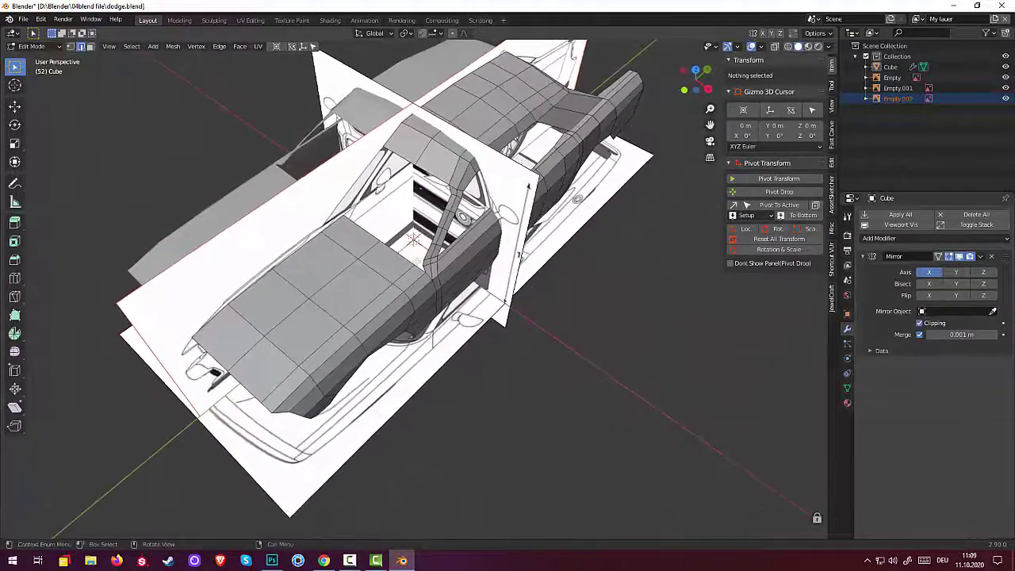
middle_drag(397, 284, 388, 287)
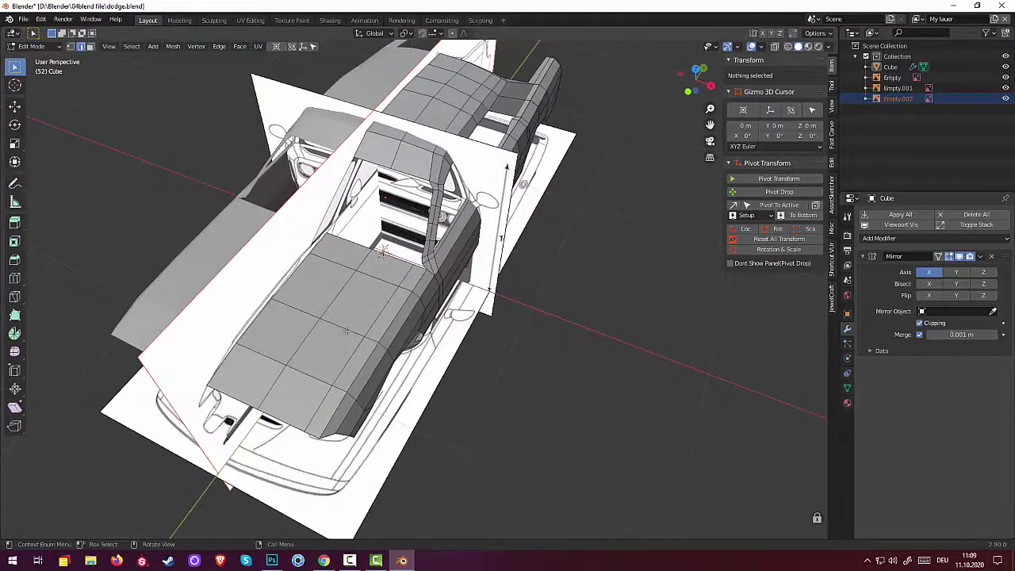
mouse_move(347, 330)
middle_down()
mouse_move(389, 315)
mouse_move(408, 294)
middle_up()
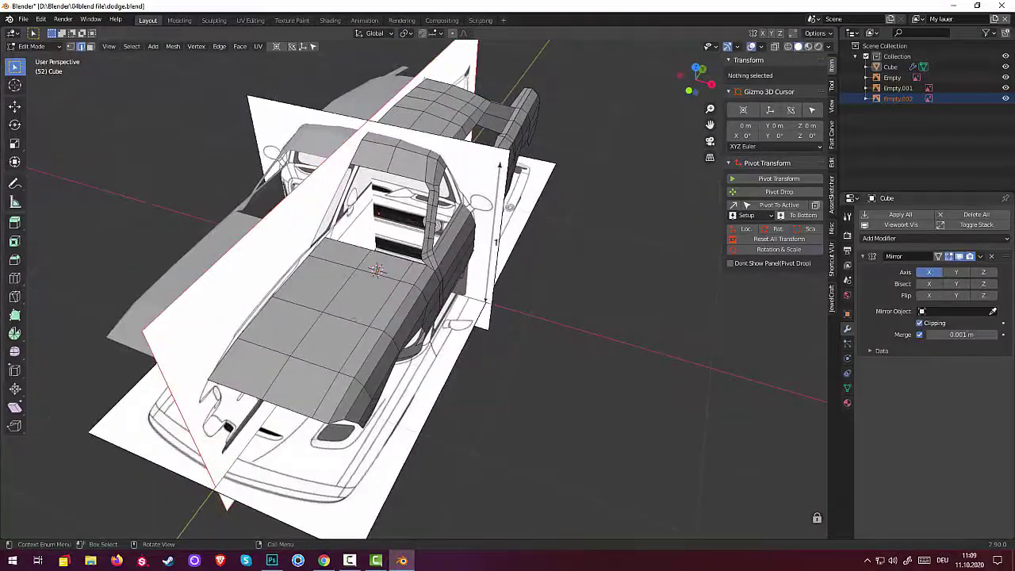
click(353, 561)
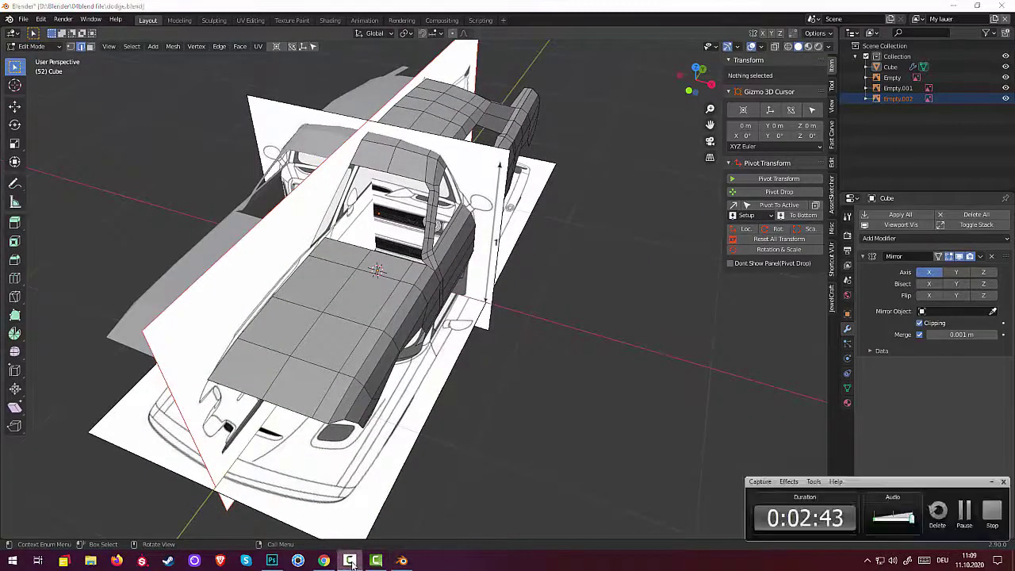
click(964, 516)
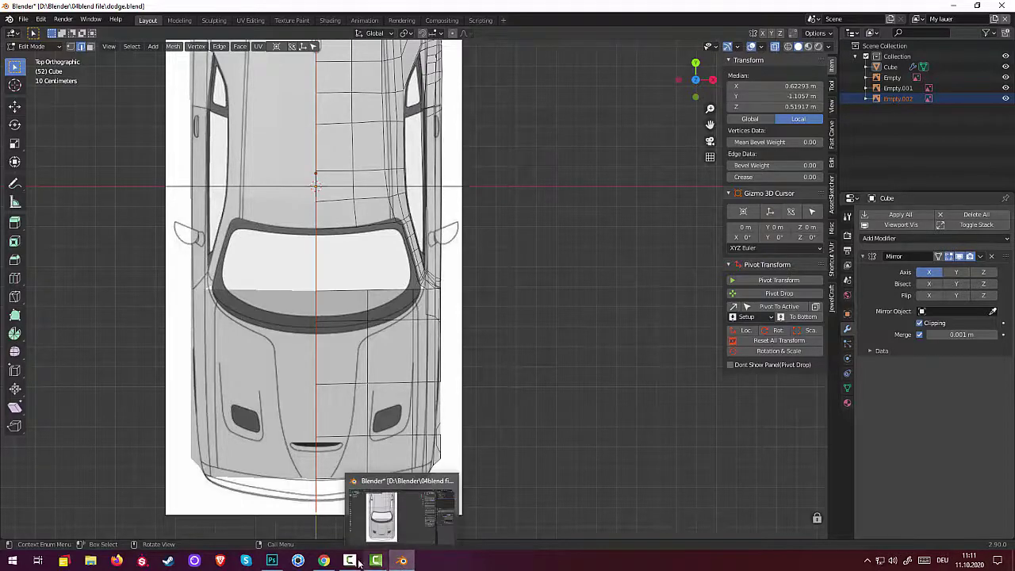
click(324, 560)
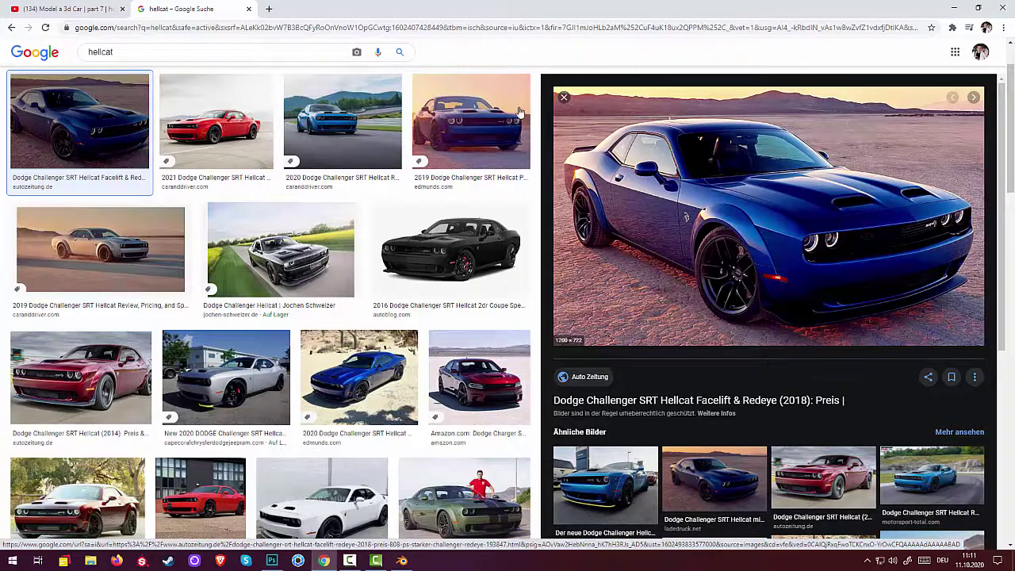
- Preview the 2019 Dodge Challenger SRT Hellcat photo, then return to Blender
click(492, 118)
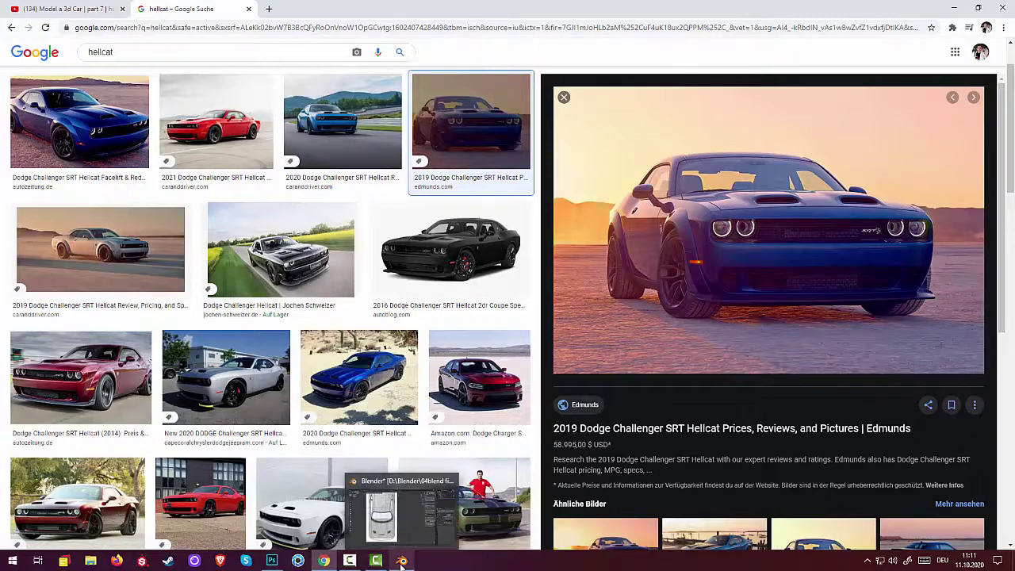
click(401, 561)
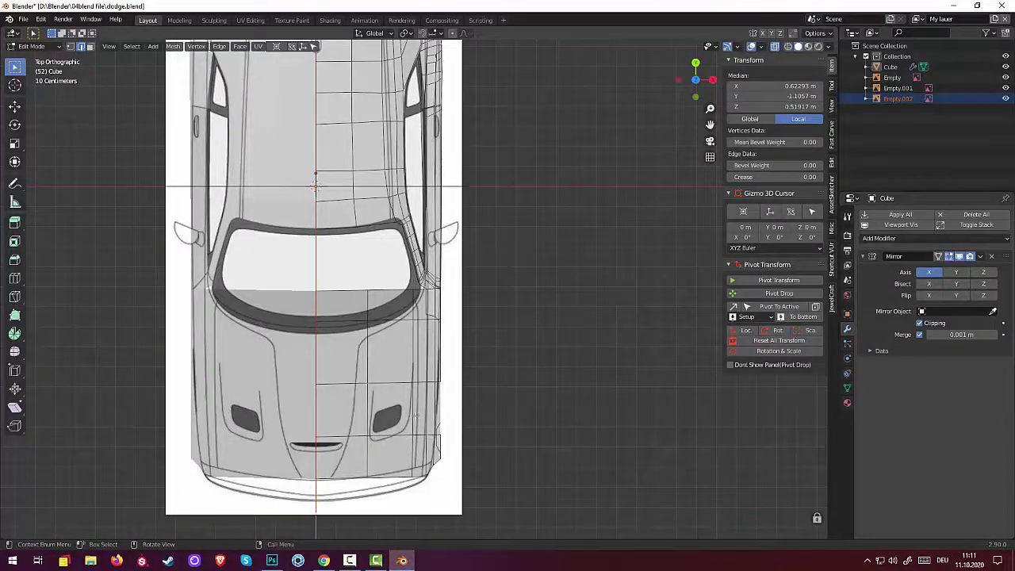
- With X-ray off, add two centred crosswise edge loops across the front fender section
mouse_move(530, 428)
middle_down()
mouse_move(423, 355)
mouse_move(476, 318)
middle_up()
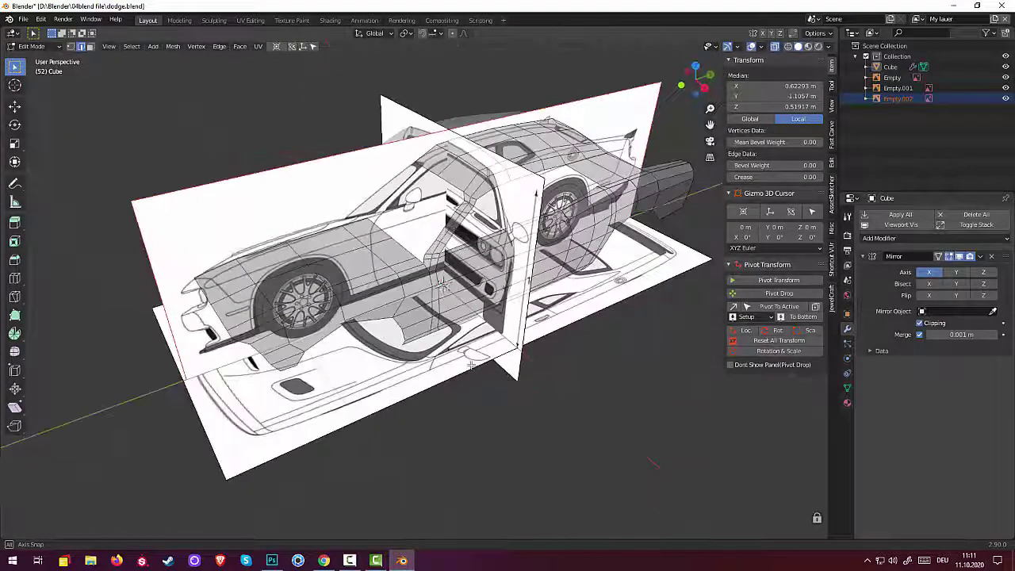
click(775, 48)
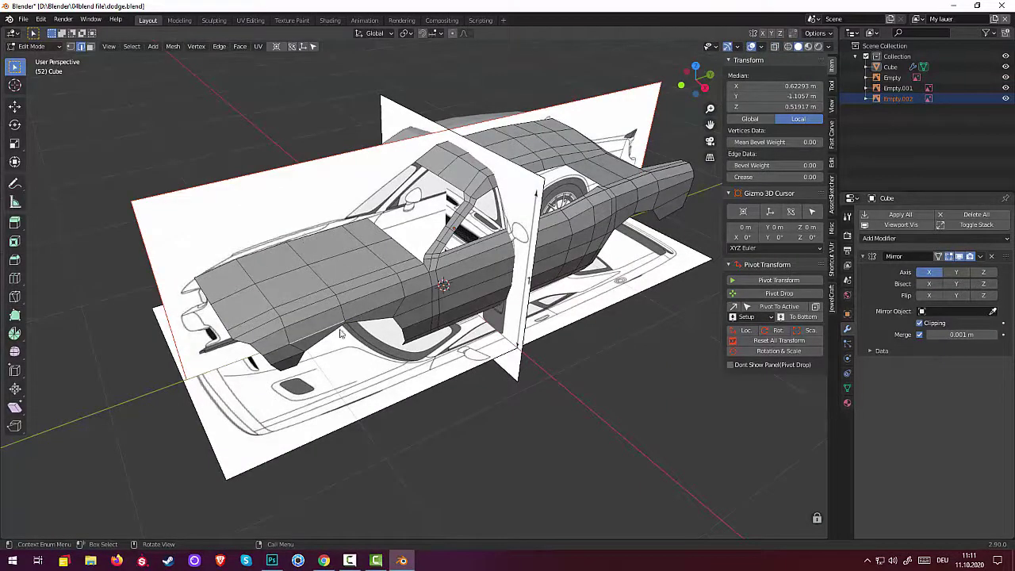
key(ctrl+r)
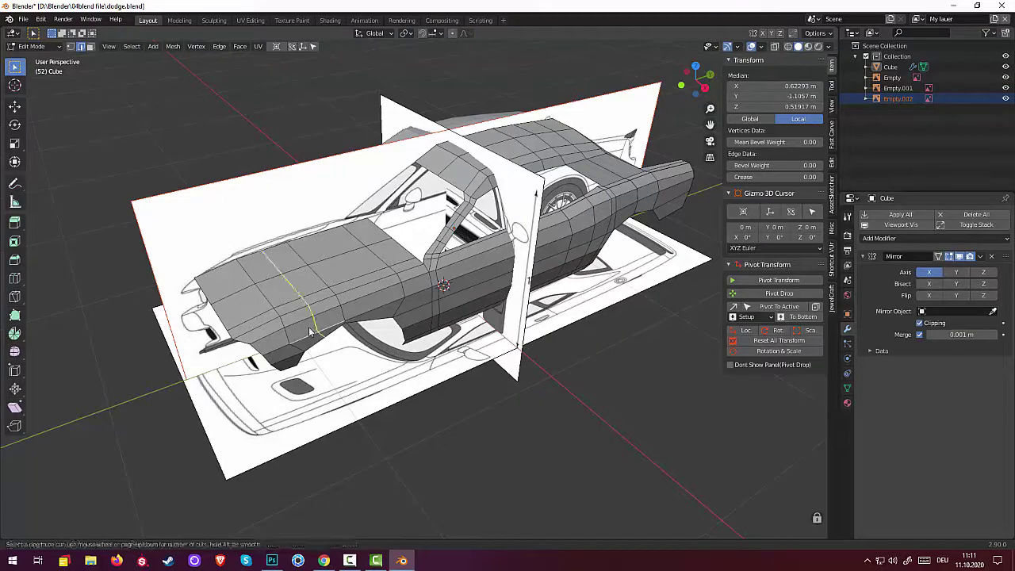
click(309, 332)
right_click(309, 331)
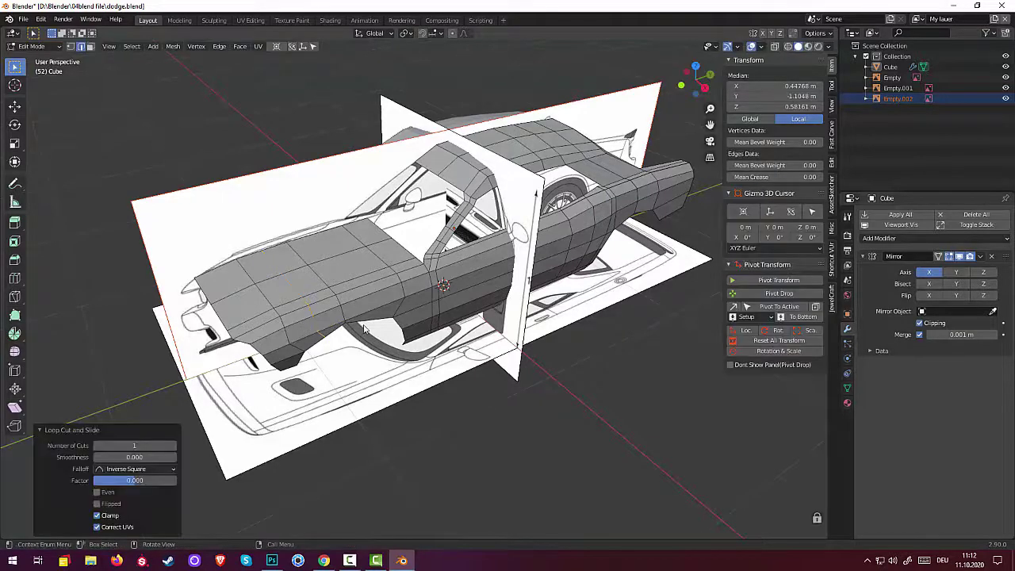
click(378, 312)
key(ctrl+r)
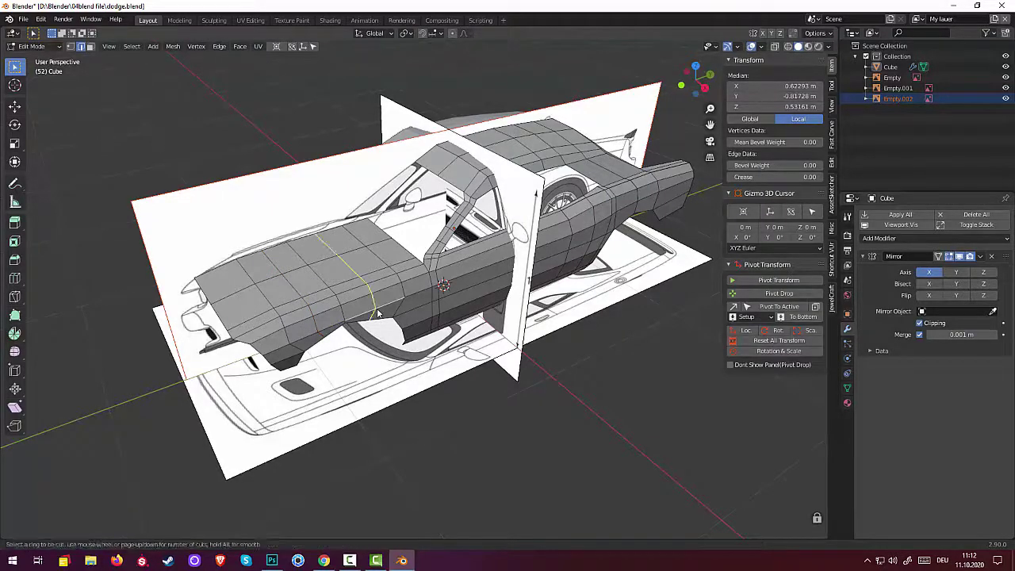
click(379, 311)
- Keep the second loop centred, then zoom into the Right side view in vertex mode
right_click(379, 312)
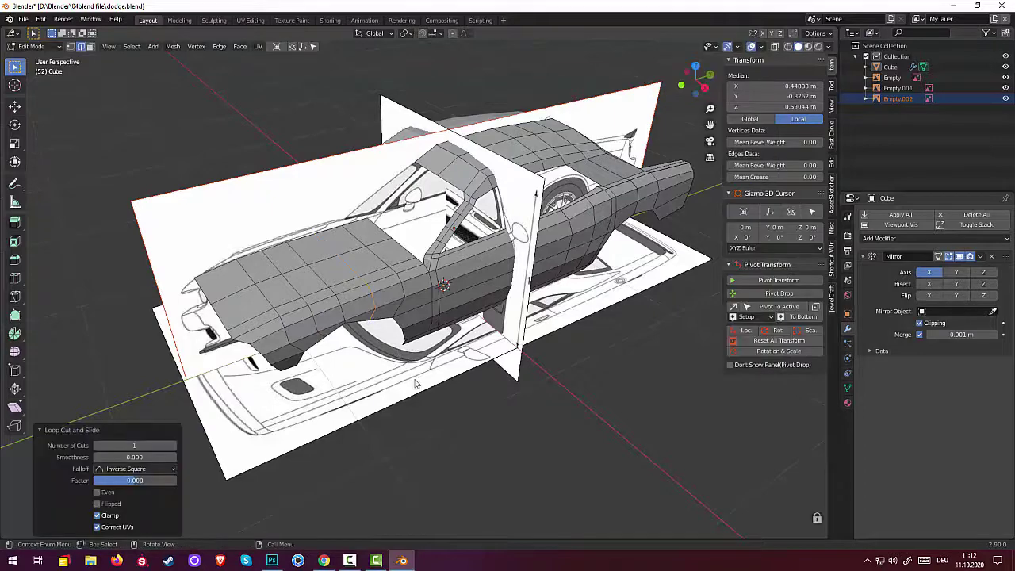
mouse_move(419, 386)
middle_down()
mouse_move(464, 341)
mouse_move(372, 347)
middle_up()
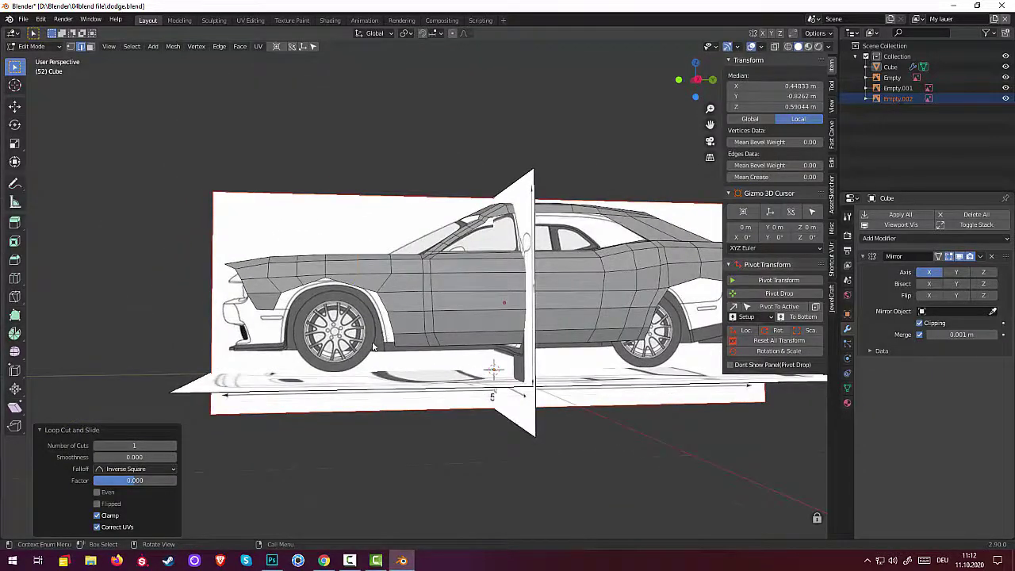
key(KP_3)
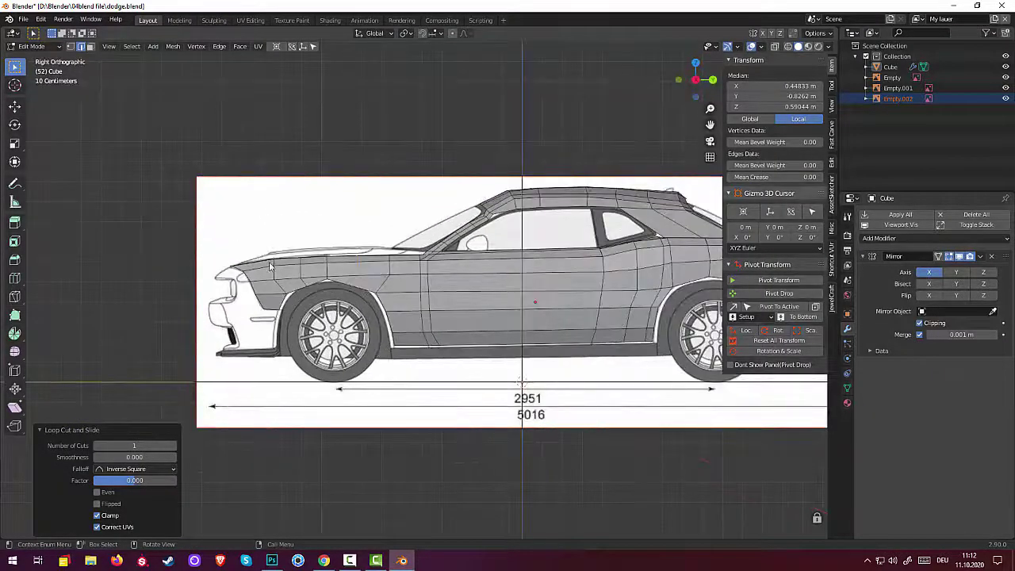
scroll(270, 266, up, 3)
scroll(237, 298, up, 1)
key(1)
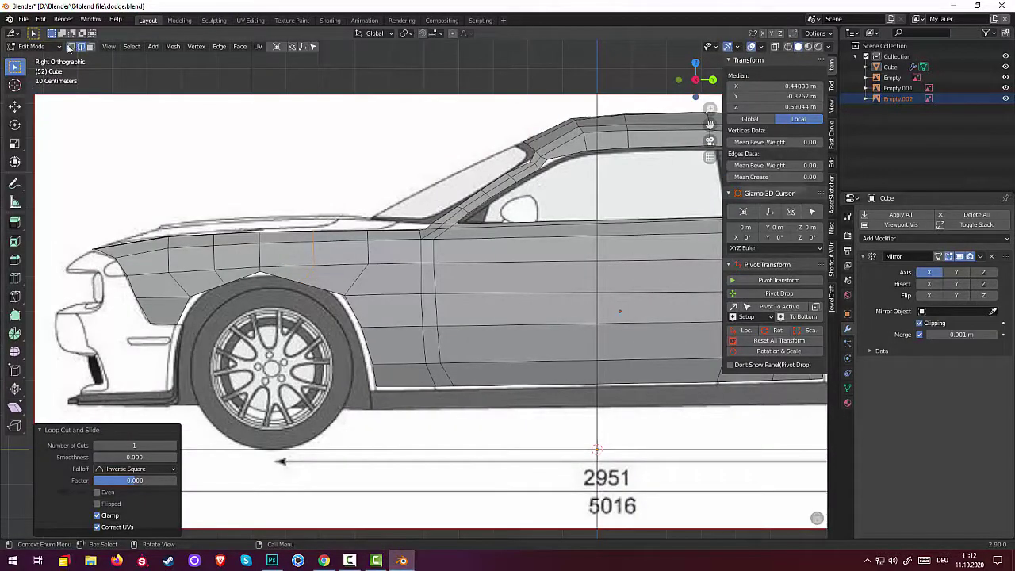
- Move two vertices above the front wheel onto the blueprint's wheel arch line
click(305, 286)
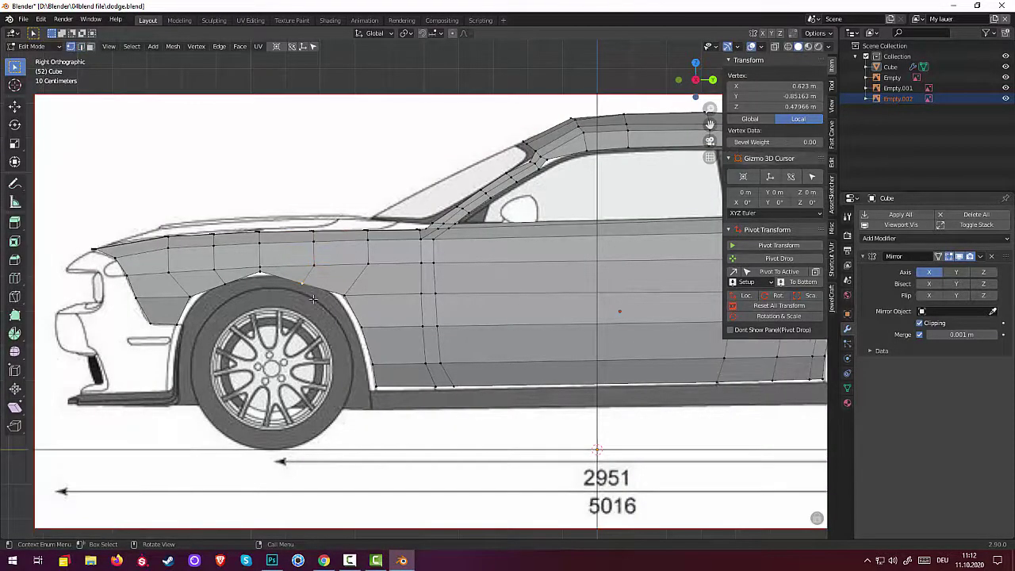
key(g)
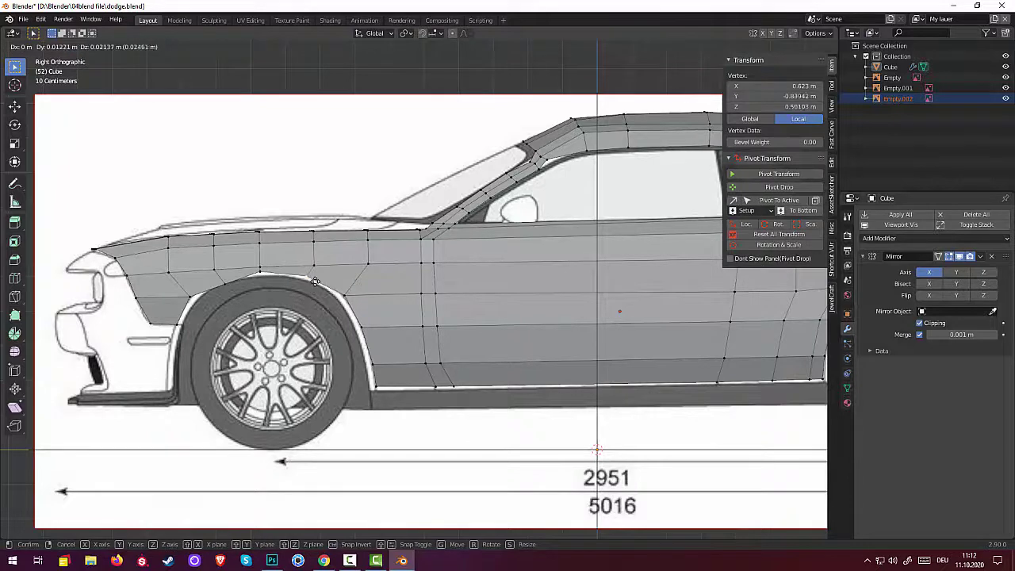
click(315, 284)
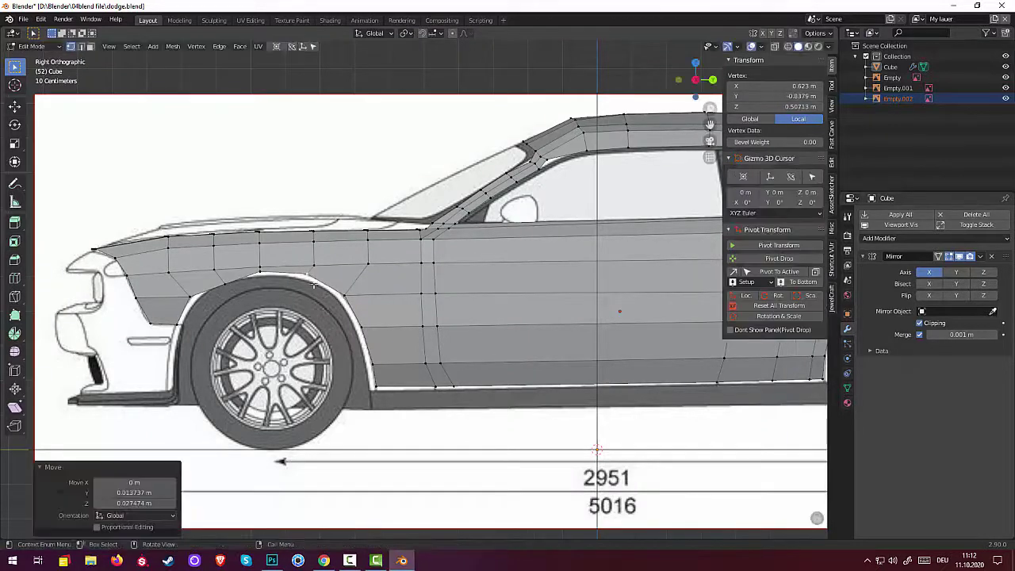
click(226, 283)
key(g)
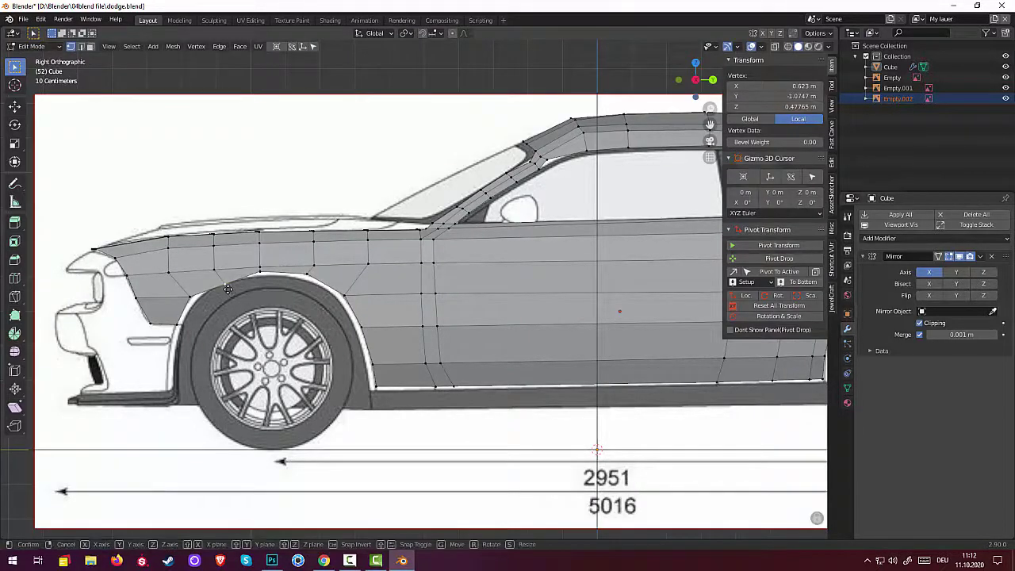
click(223, 285)
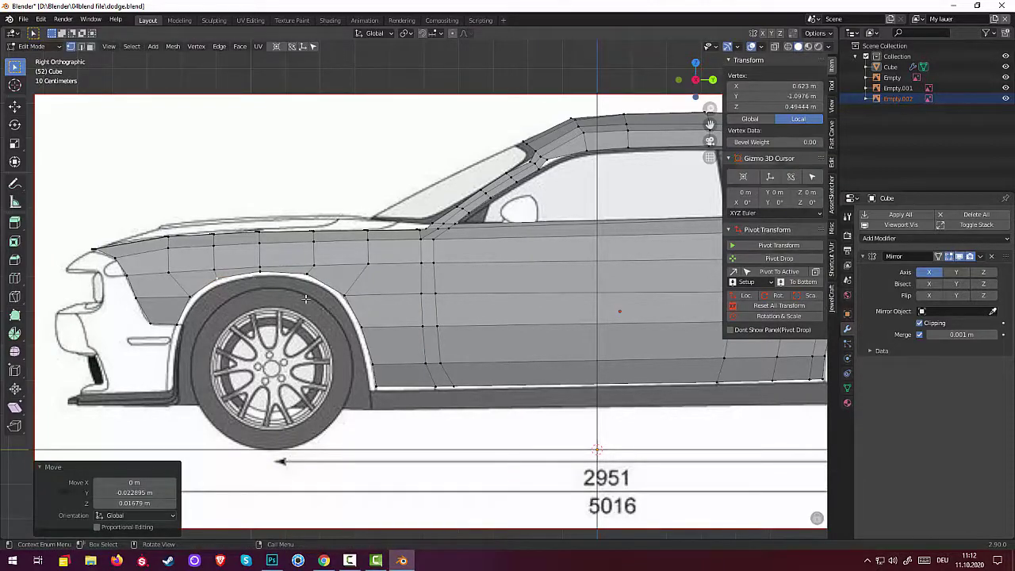
mouse_move(305, 298)
middle_down()
mouse_move(422, 364)
mouse_move(426, 383)
middle_up()
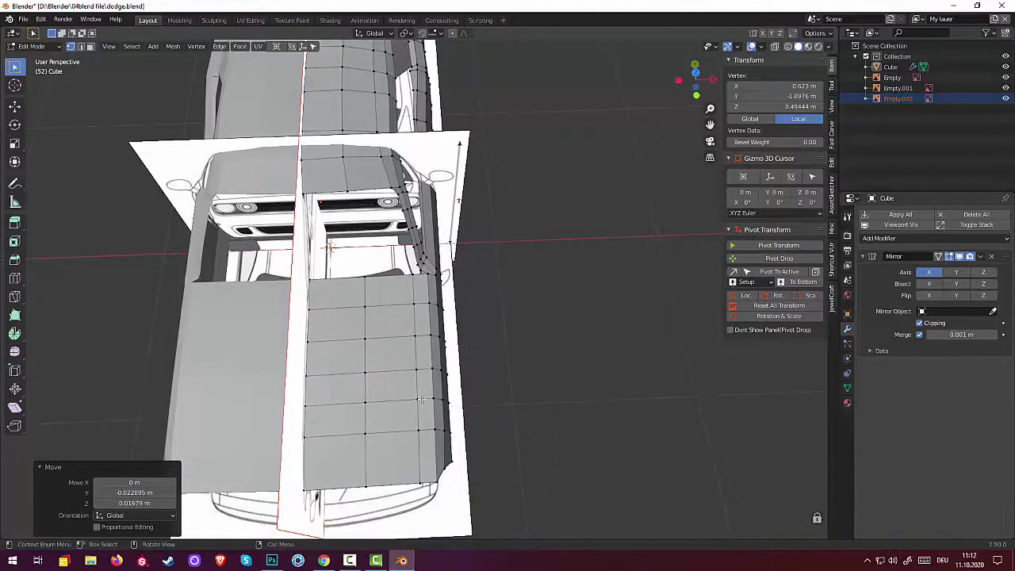
mouse_move(350, 561)
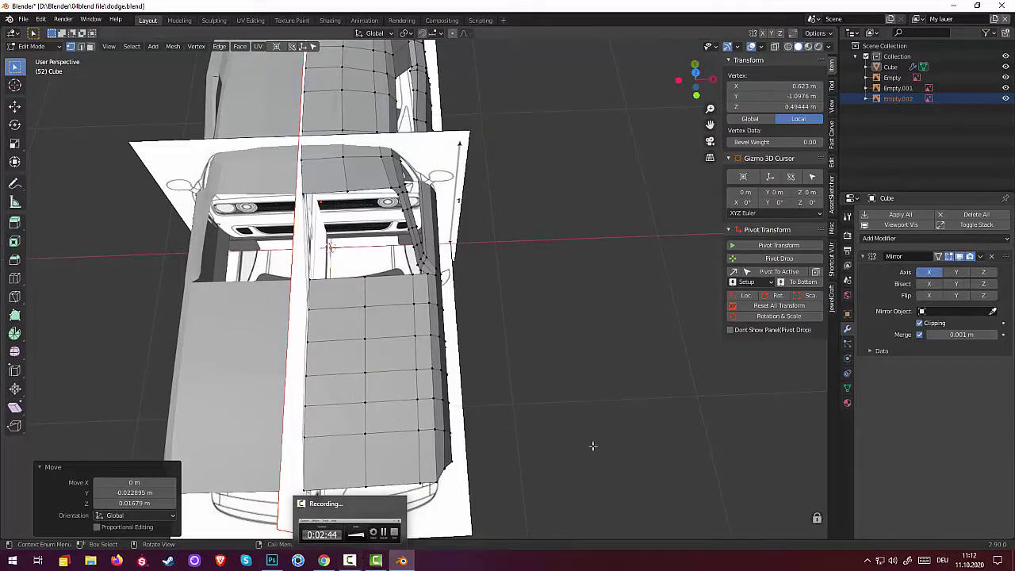
mouse_move(582, 453)
middle_down()
mouse_move(564, 460)
mouse_move(554, 431)
middle_up()
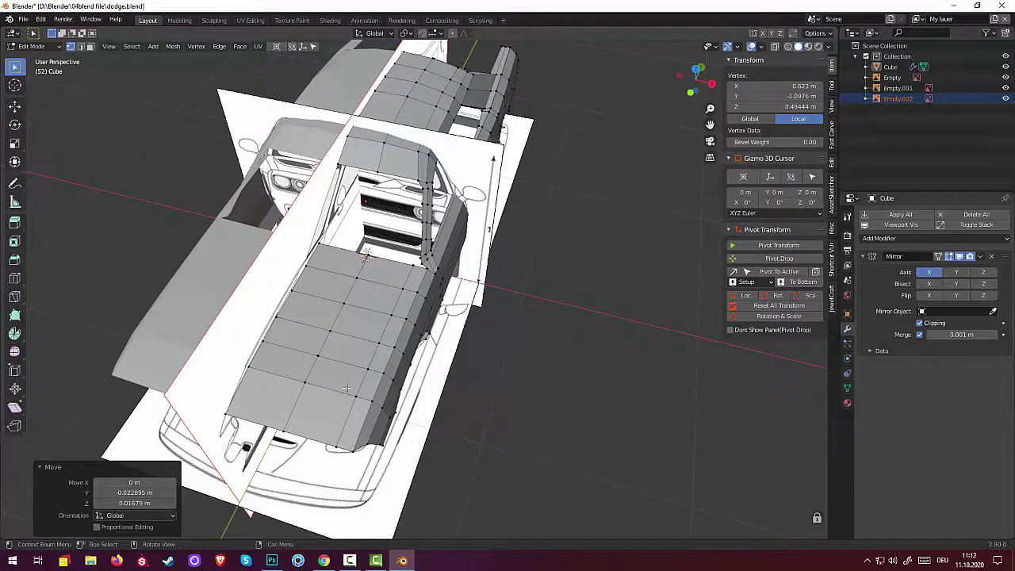
mouse_move(564, 420)
middle_down()
mouse_move(526, 398)
mouse_move(540, 363)
mouse_move(576, 414)
middle_up()
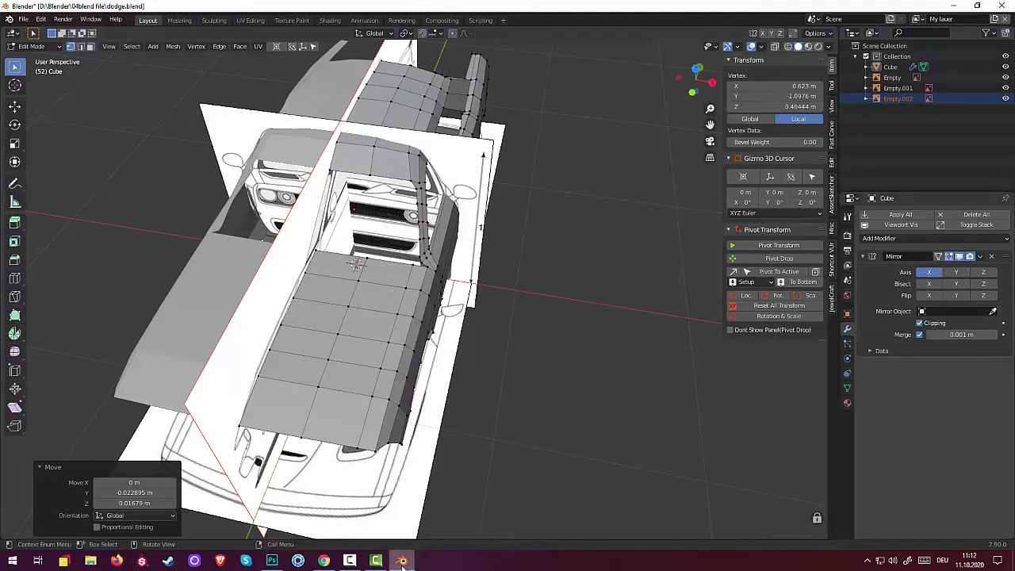
mouse_move(402, 561)
click(376, 564)
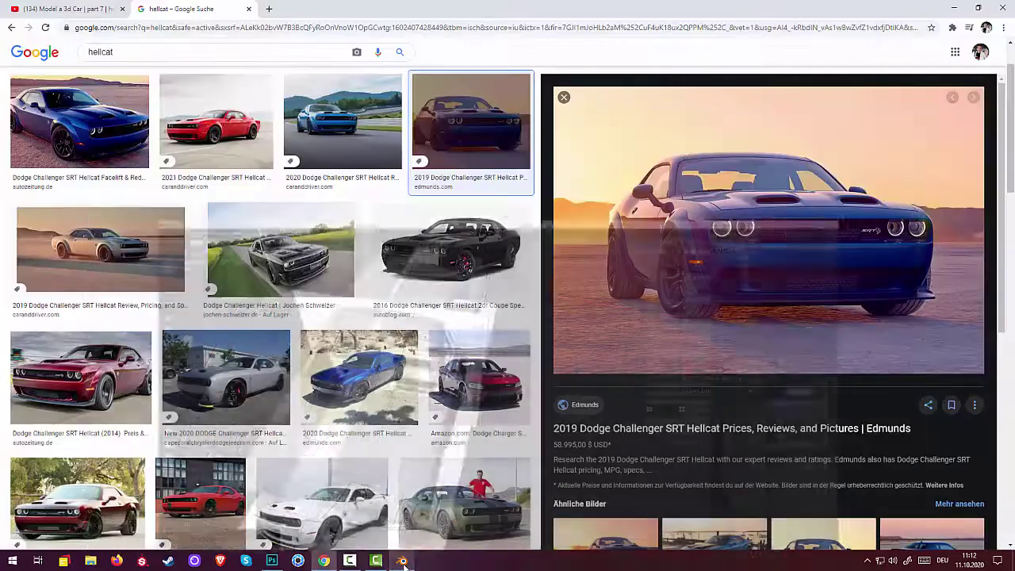
click(380, 563)
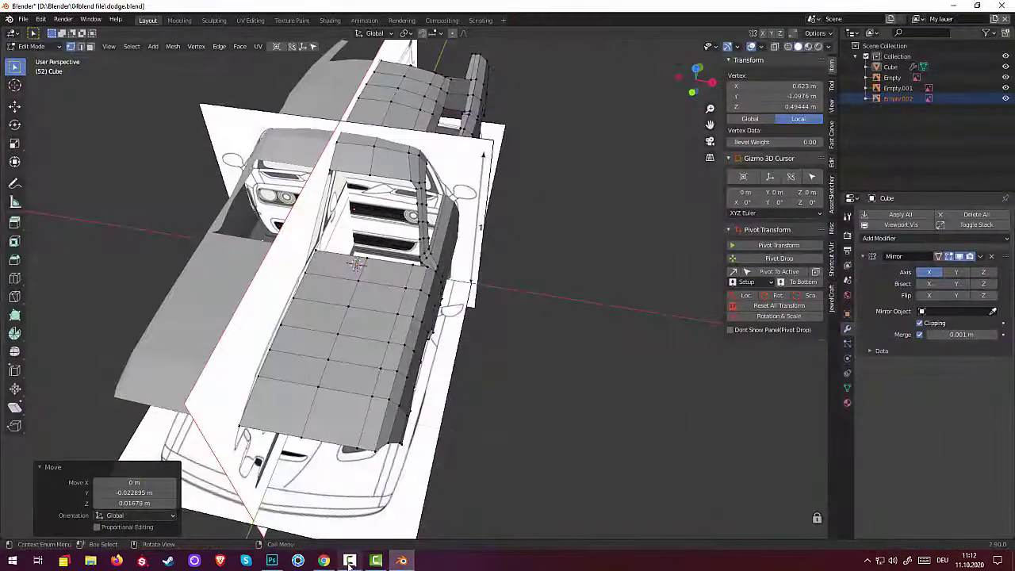
- Turn on X-ray and view the car body straight down over the top blueprint
click(350, 563)
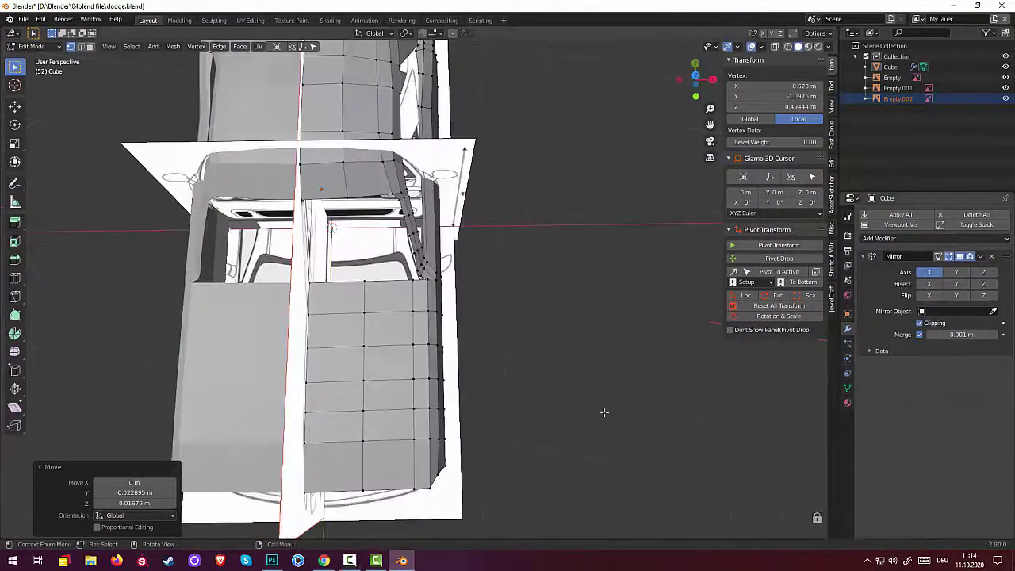
click(778, 47)
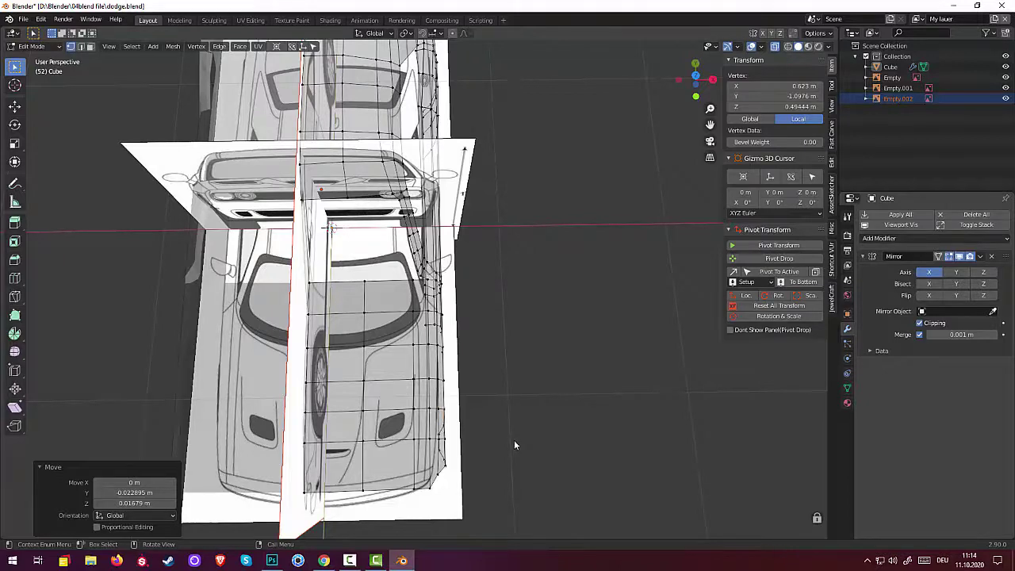
key(KP_7)
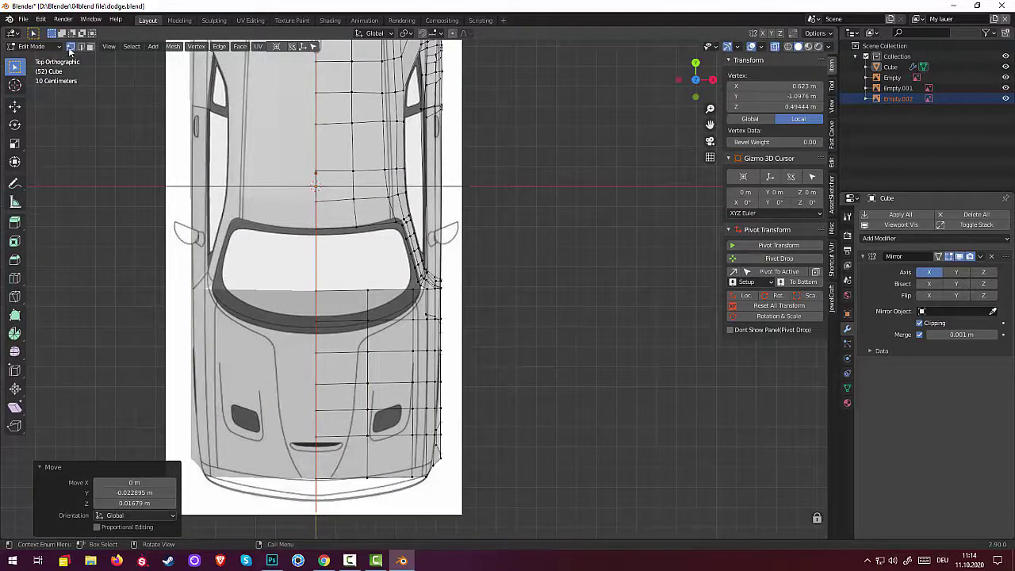
- Move the front hood edge and a nearby vertex onto the top blueprint's hood lines
click(364, 436)
shift+click(316, 436)
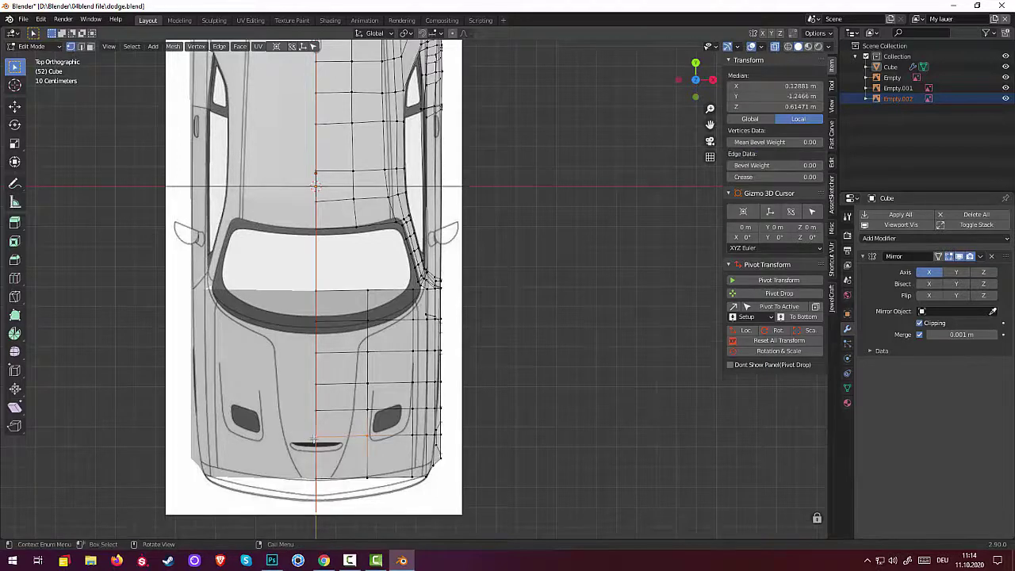
key(g)
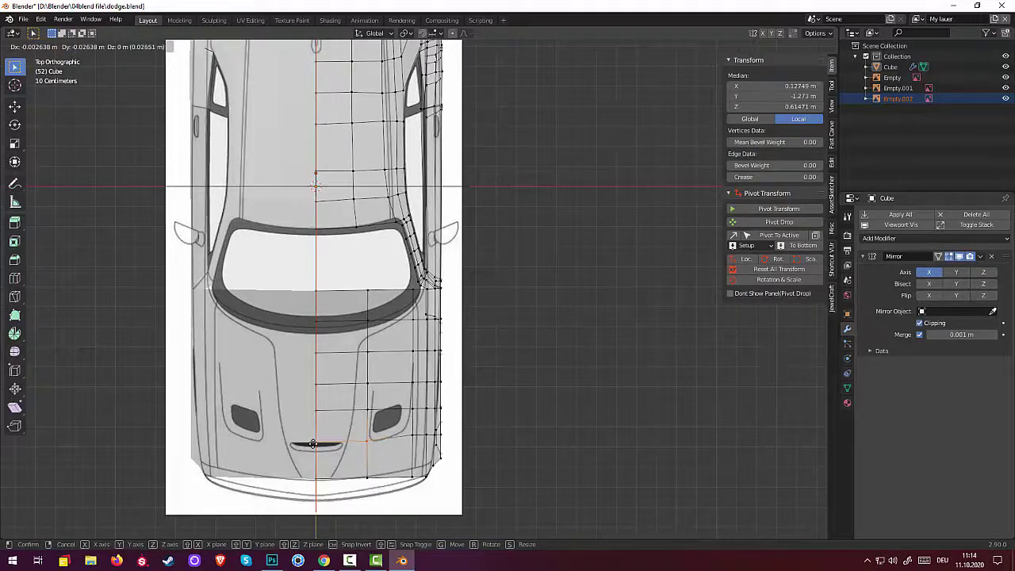
click(314, 445)
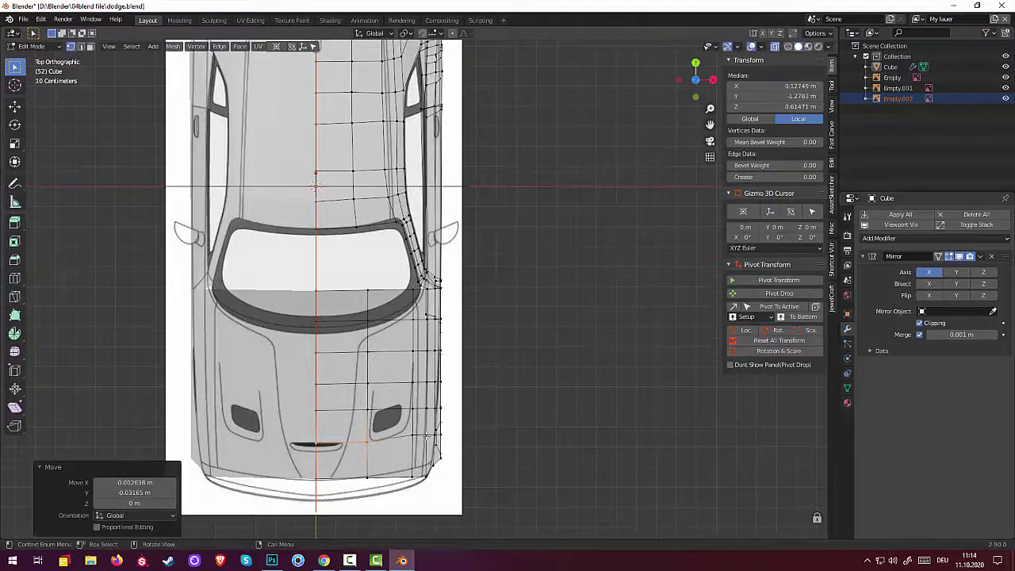
click(412, 435)
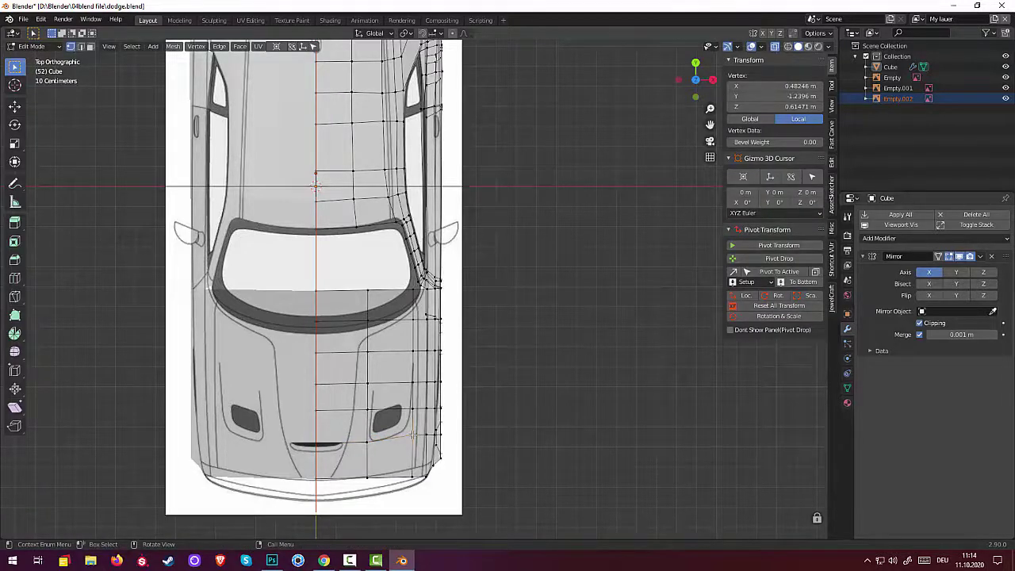
key(g)
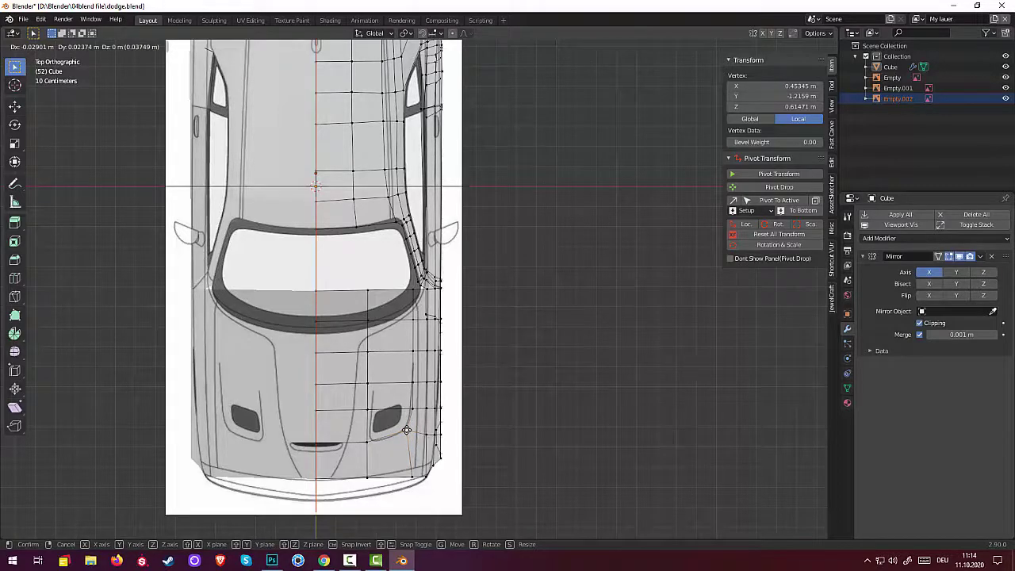
click(406, 430)
- Shift more hood vertices, mostly along X, onto the hood and bulge contour lines
click(413, 476)
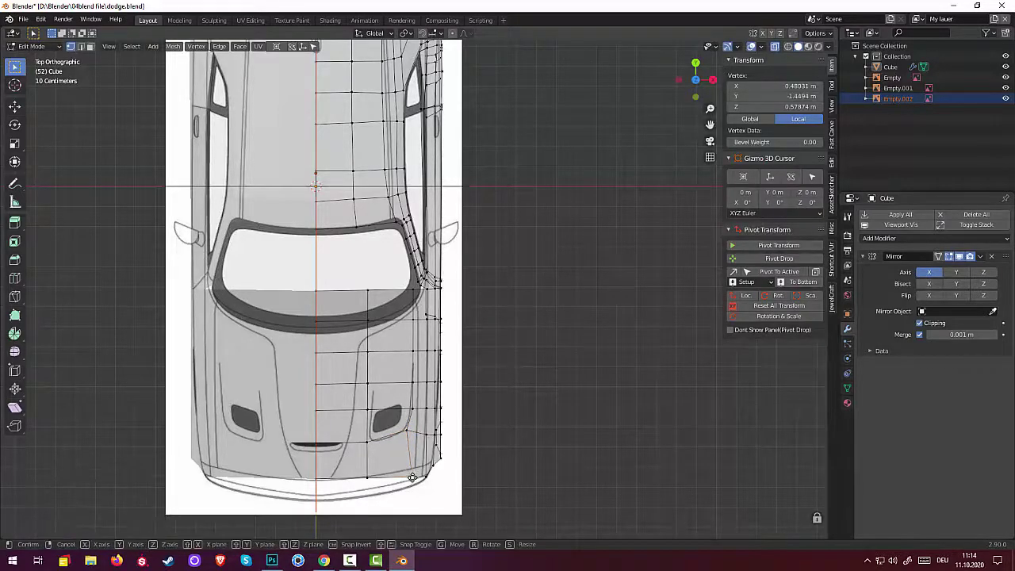
key(x)
click(405, 475)
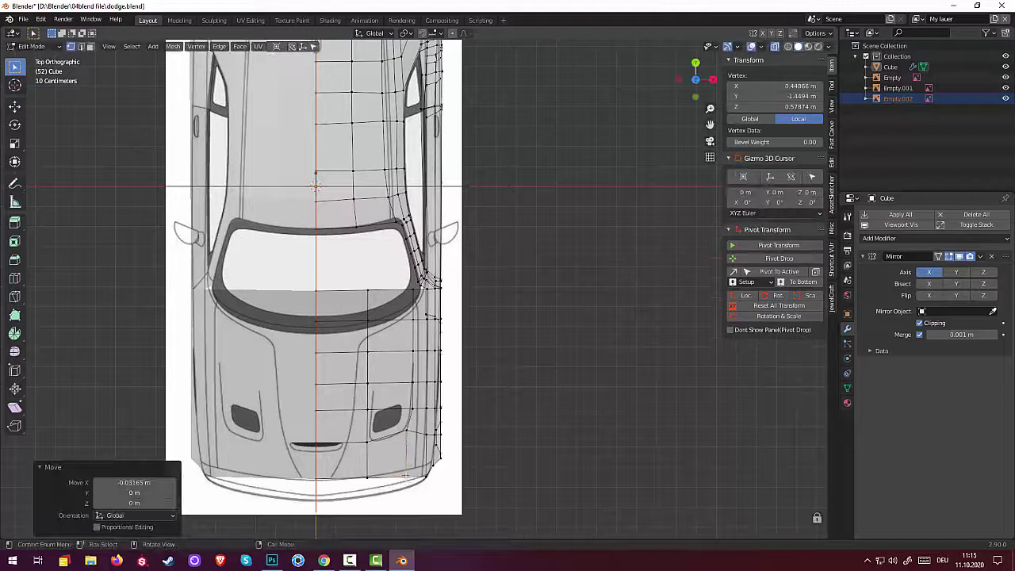
click(365, 440)
key(g)
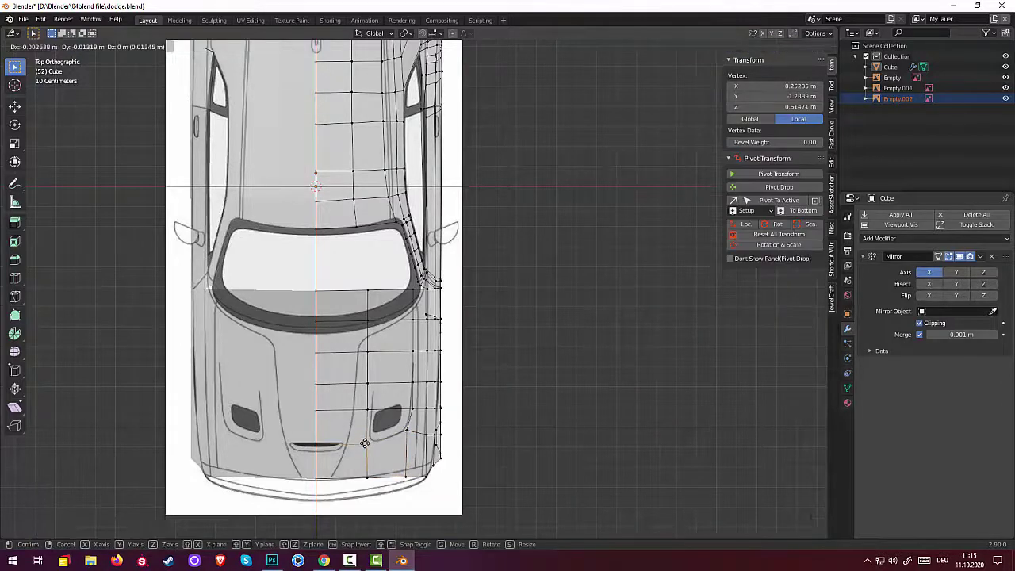
click(368, 442)
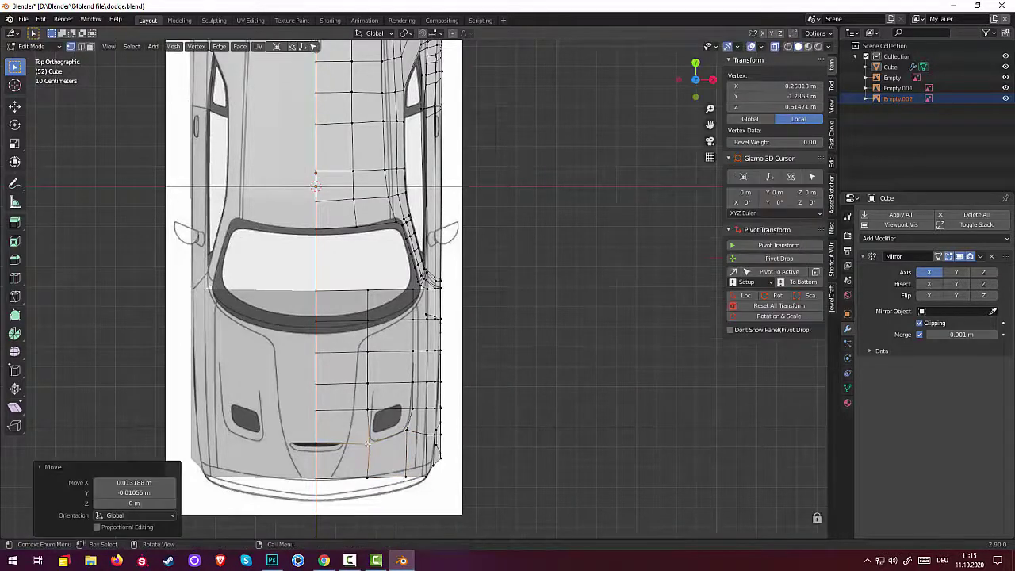
scroll(379, 482, up, 1)
scroll(378, 474, up, 1)
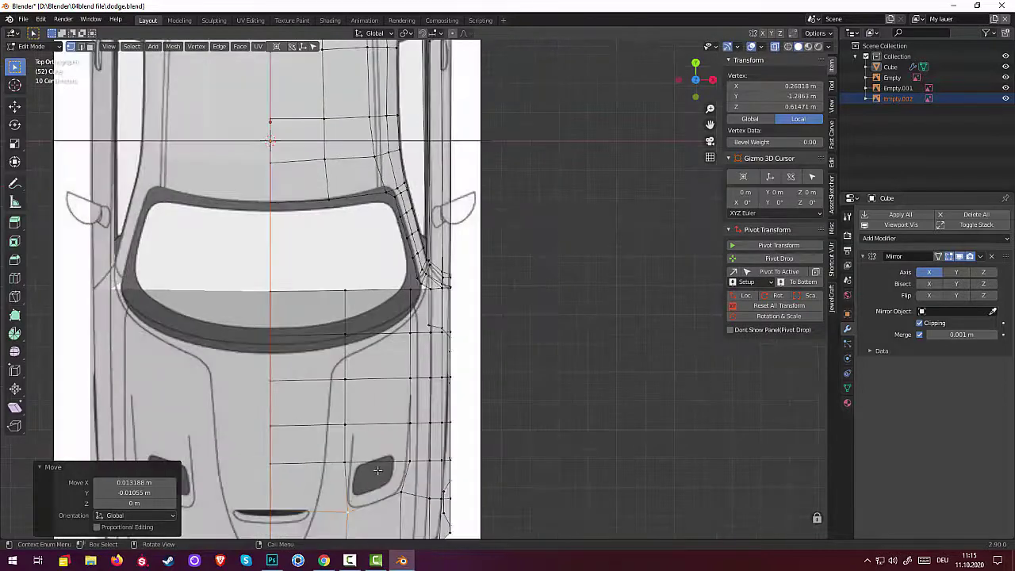
click(344, 424)
key(g)
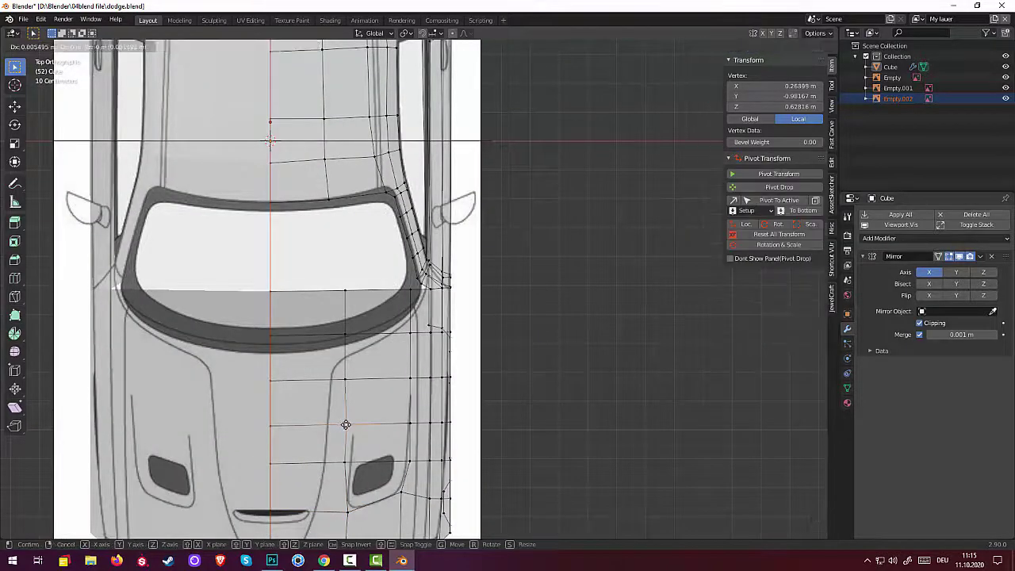
key(x)
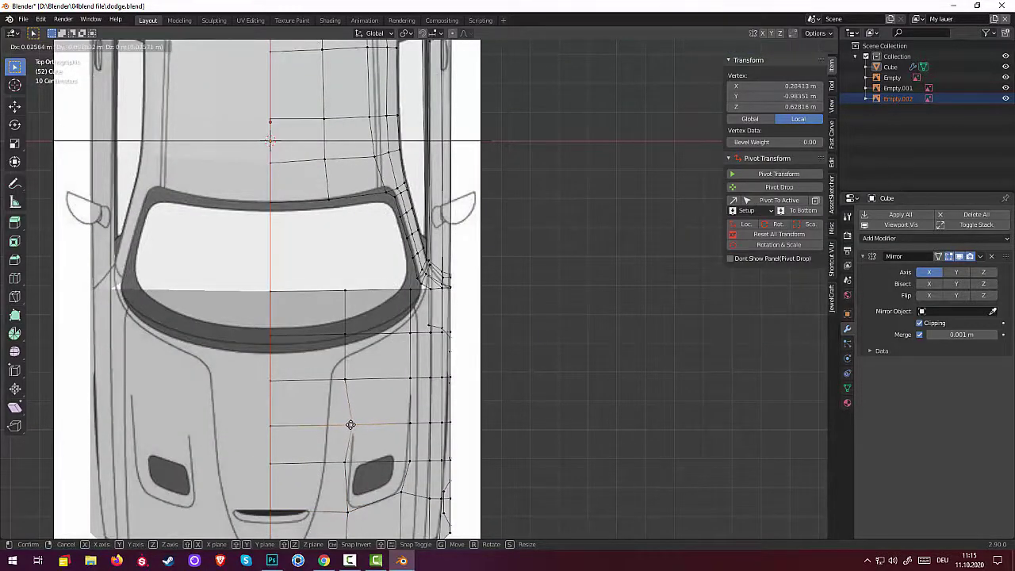
click(351, 424)
- Align further hood-line vertices and the vertex below the windscreen to the hood contour
click(346, 461)
key(g)
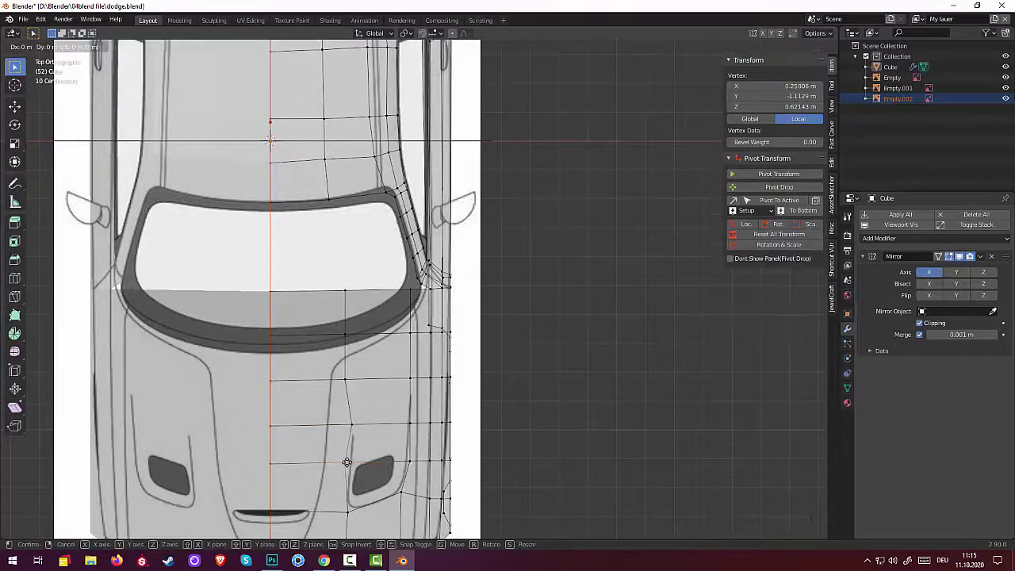
click(355, 460)
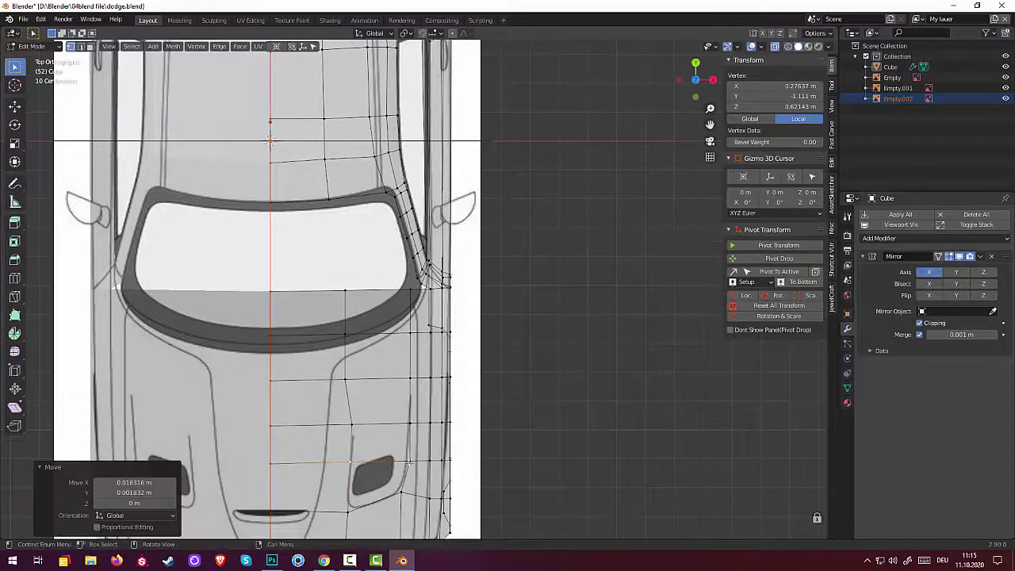
click(406, 460)
key(g)
key(x)
click(403, 458)
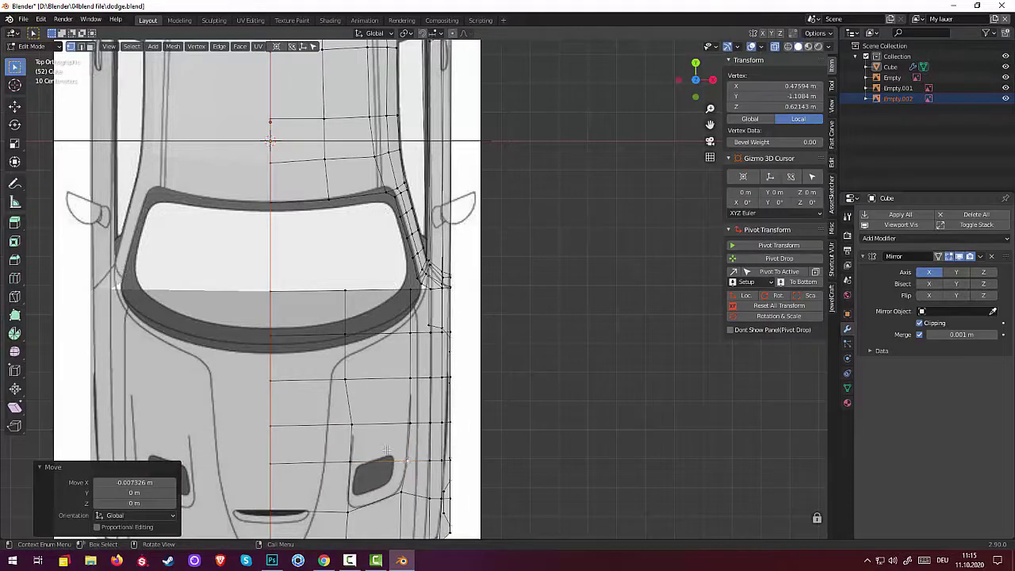
click(346, 381)
key(g)
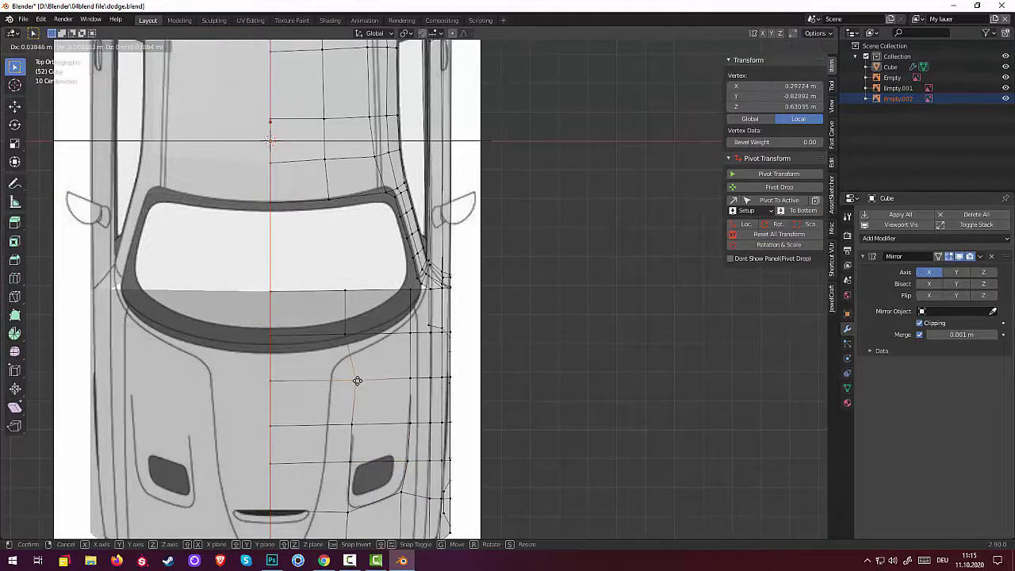
click(358, 381)
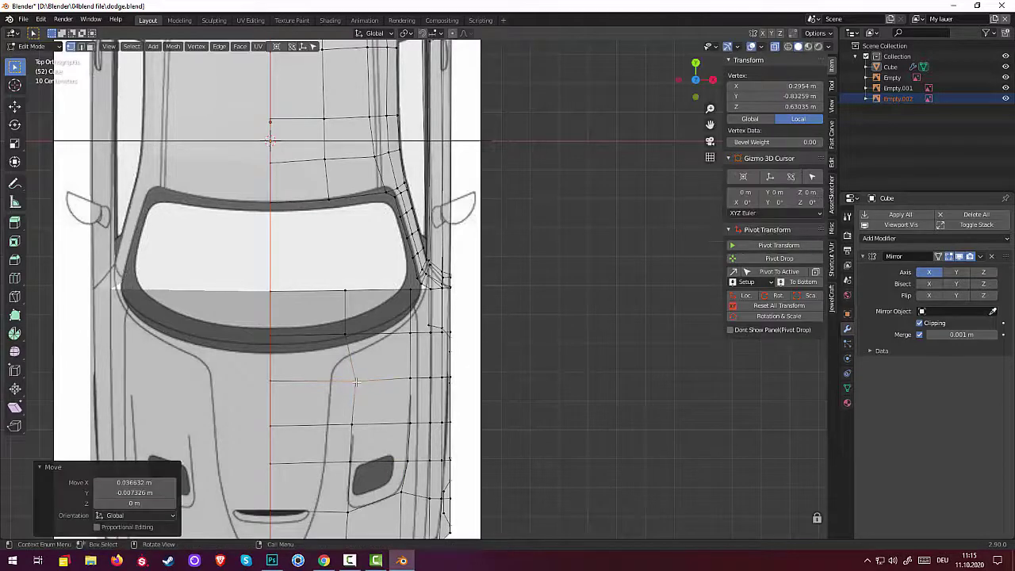
- Move the hood's centreline vertex lower onto the blueprint and nudge a side-line vertex
scroll(339, 434, down, 1)
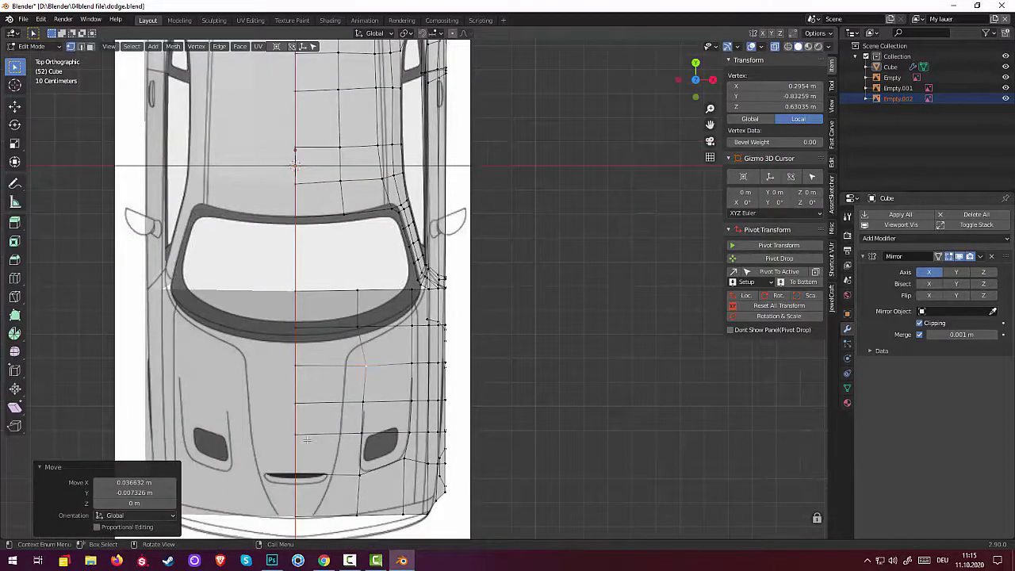
click(296, 403)
key(g)
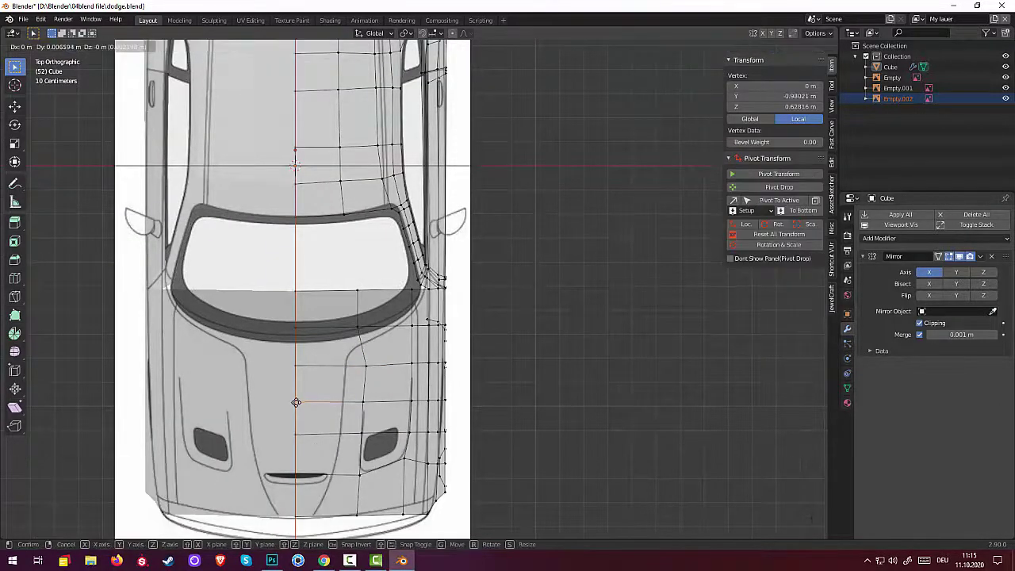
click(297, 432)
key(g)
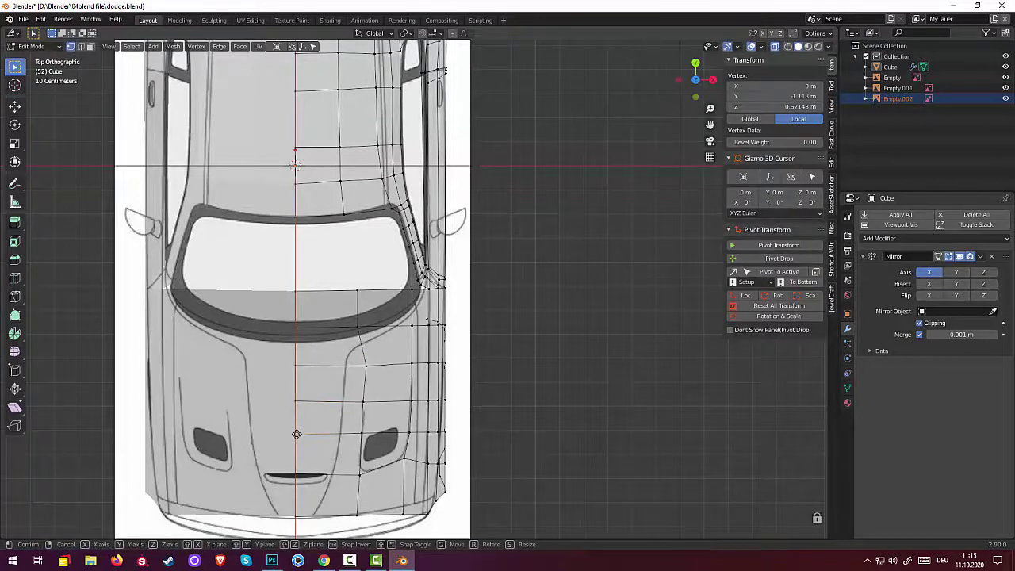
click(297, 434)
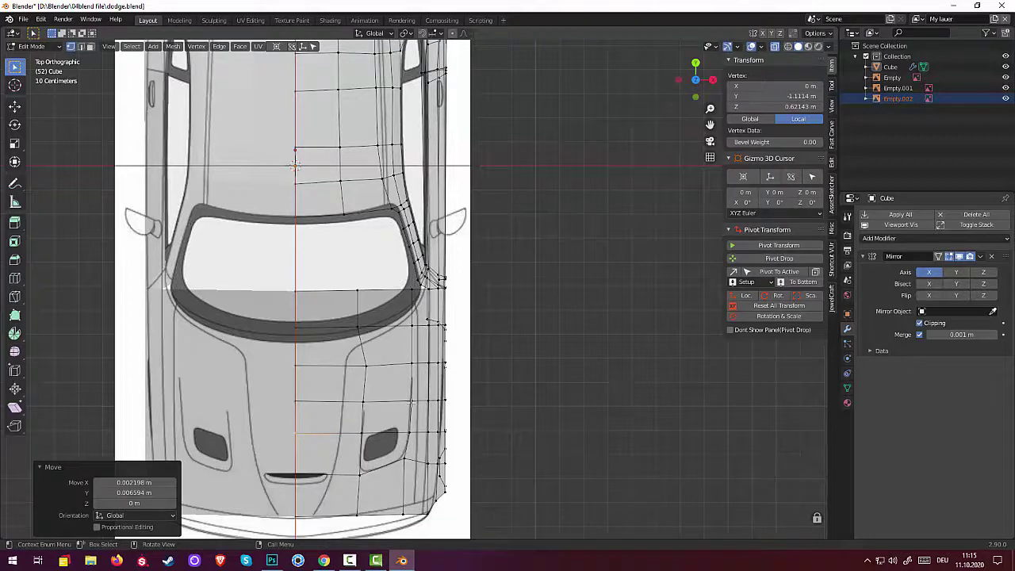
click(410, 402)
key(g)
click(409, 403)
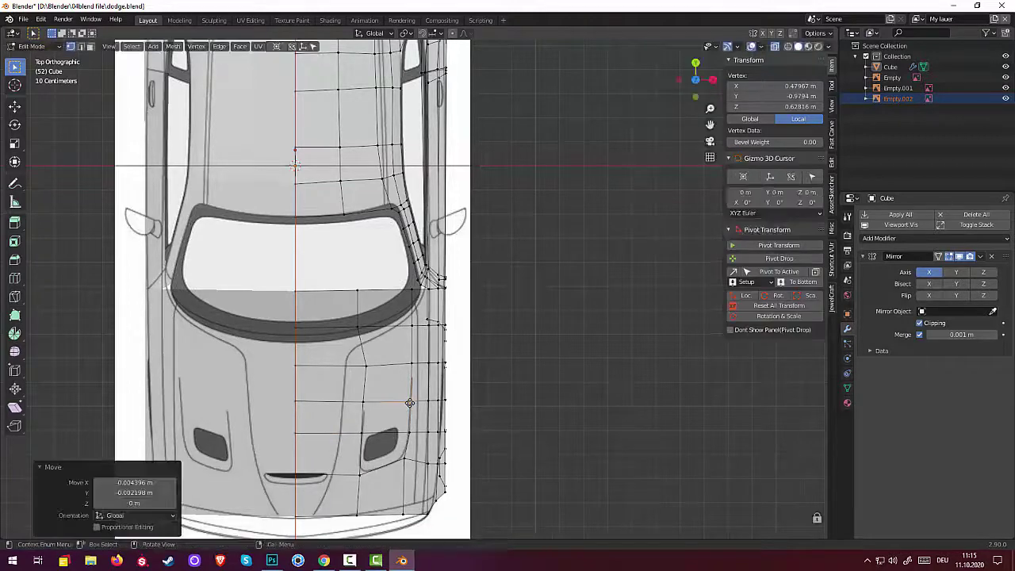
- Delete a face on the hood in face select mode to open a hole
mouse_move(587, 483)
middle_down()
mouse_move(598, 459)
mouse_move(550, 444)
middle_up()
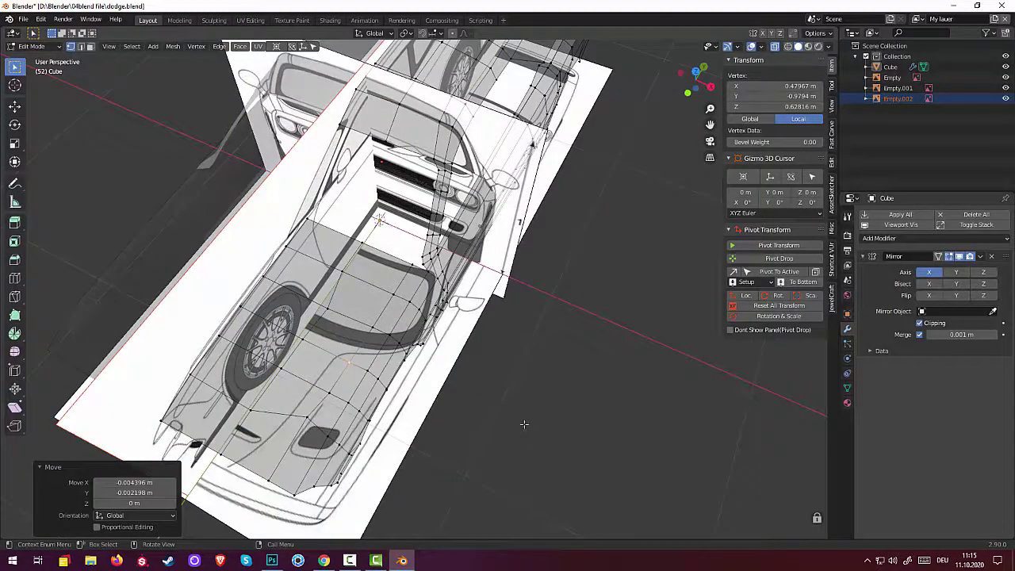
click(244, 304)
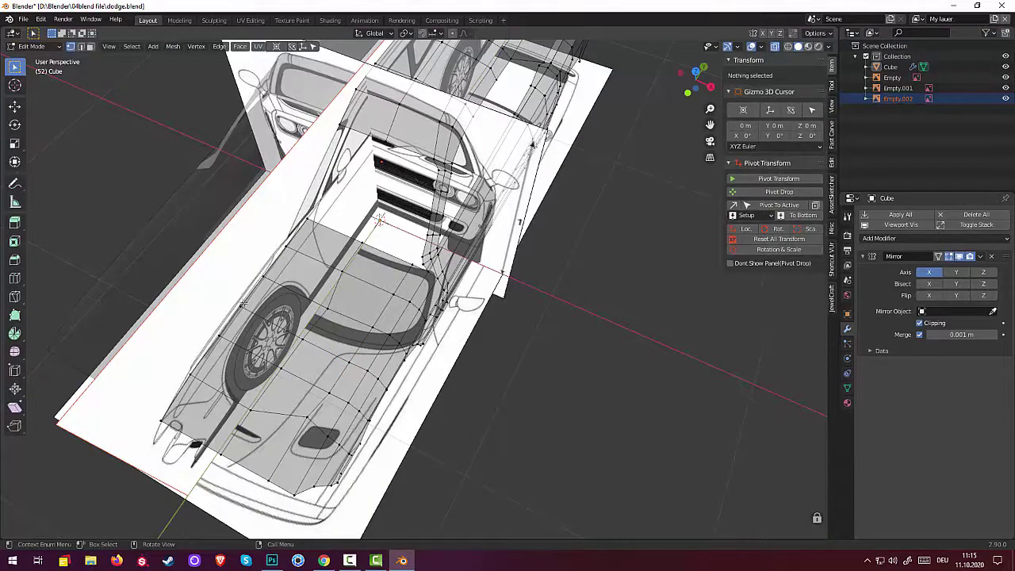
click(318, 380)
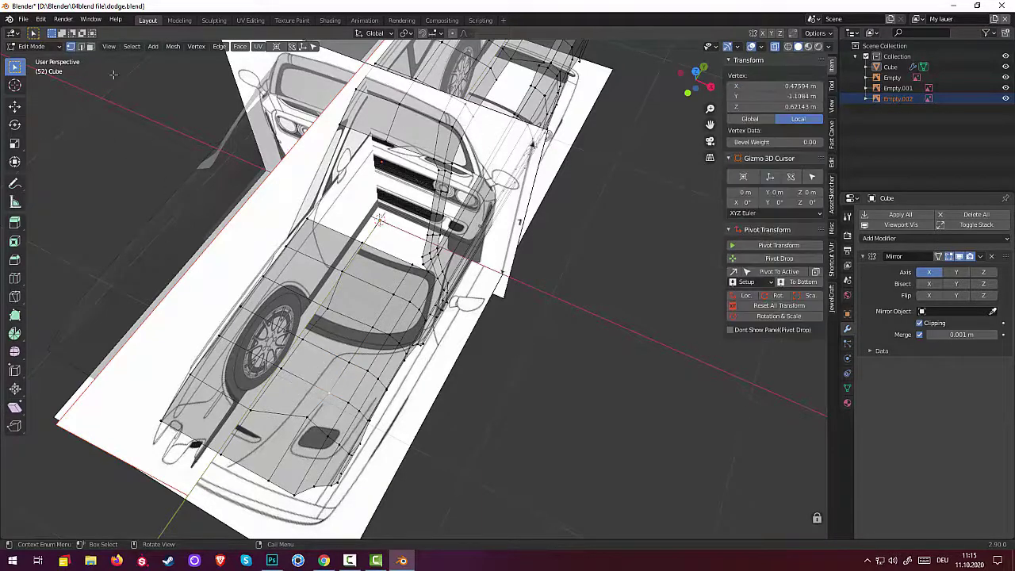
click(91, 46)
click(309, 370)
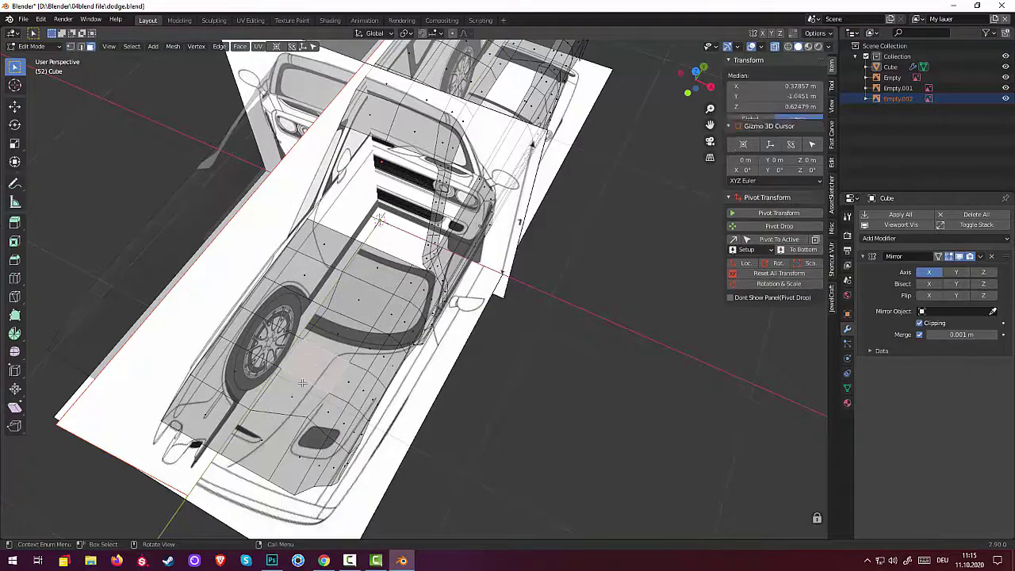
middle_drag(297, 394, 436, 406)
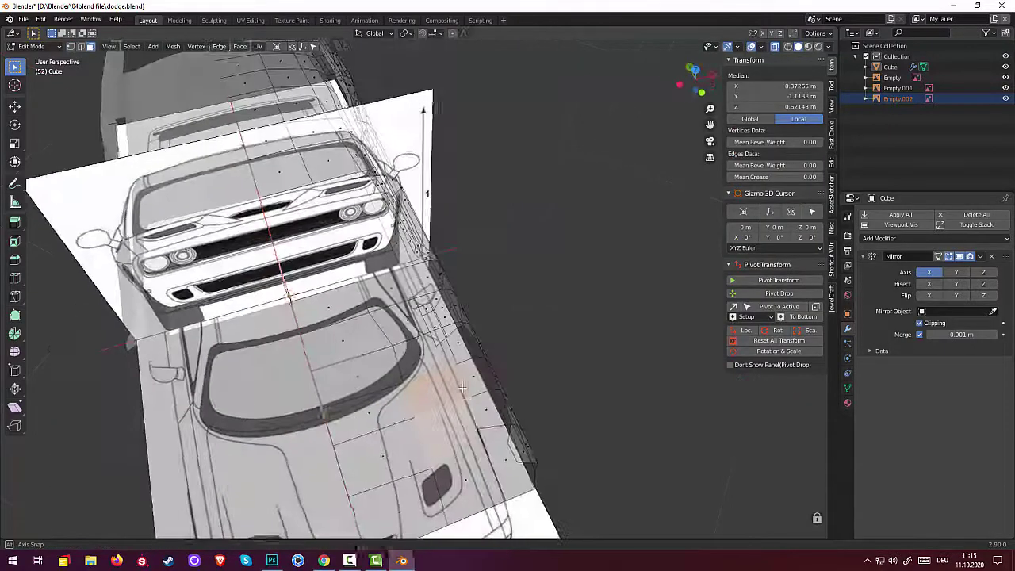
key(x)
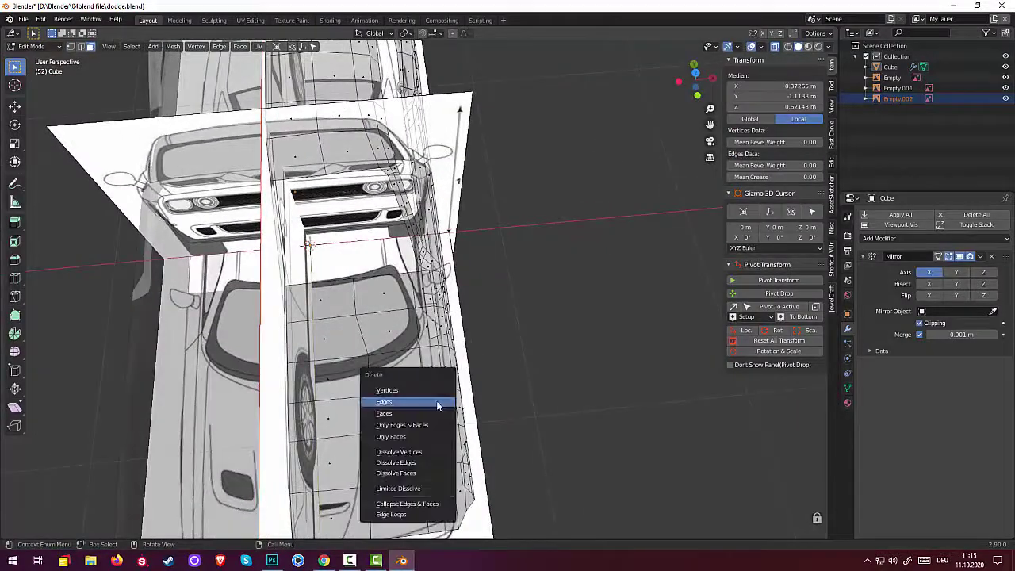
click(405, 414)
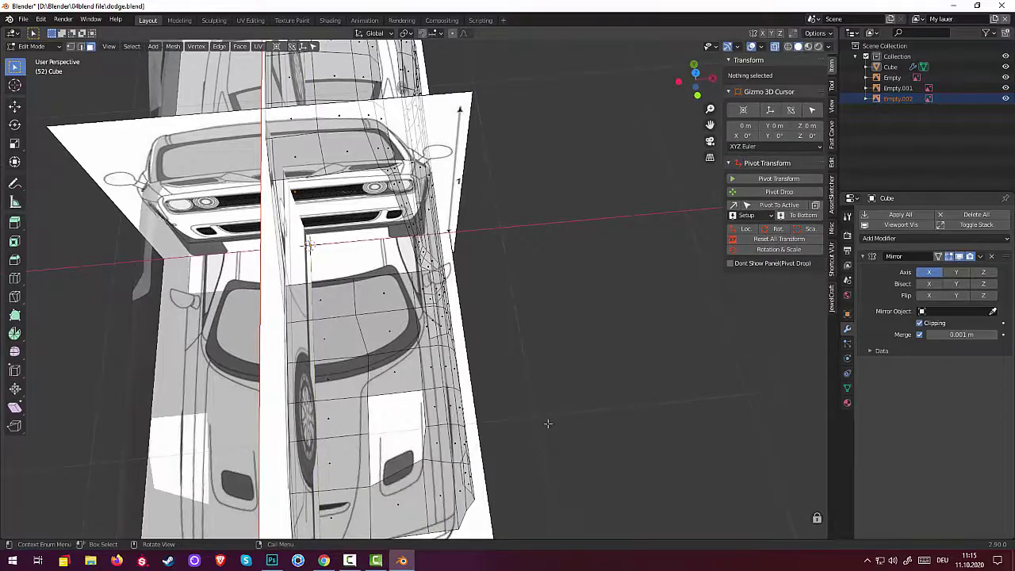
- Switch the viewport to solid shading and orbit around the car body to inspect it
mouse_move(548, 423)
middle_down()
mouse_move(519, 393)
mouse_move(524, 93)
middle_up()
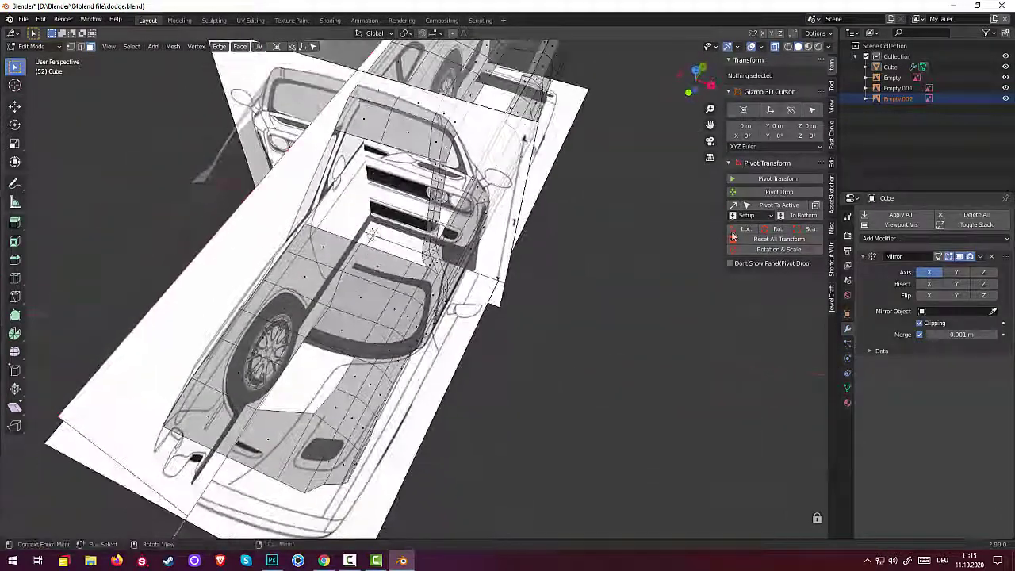
click(775, 46)
mouse_move(559, 283)
middle_down()
mouse_move(614, 244)
mouse_move(634, 265)
mouse_move(625, 276)
mouse_move(548, 283)
mouse_move(542, 272)
middle_up()
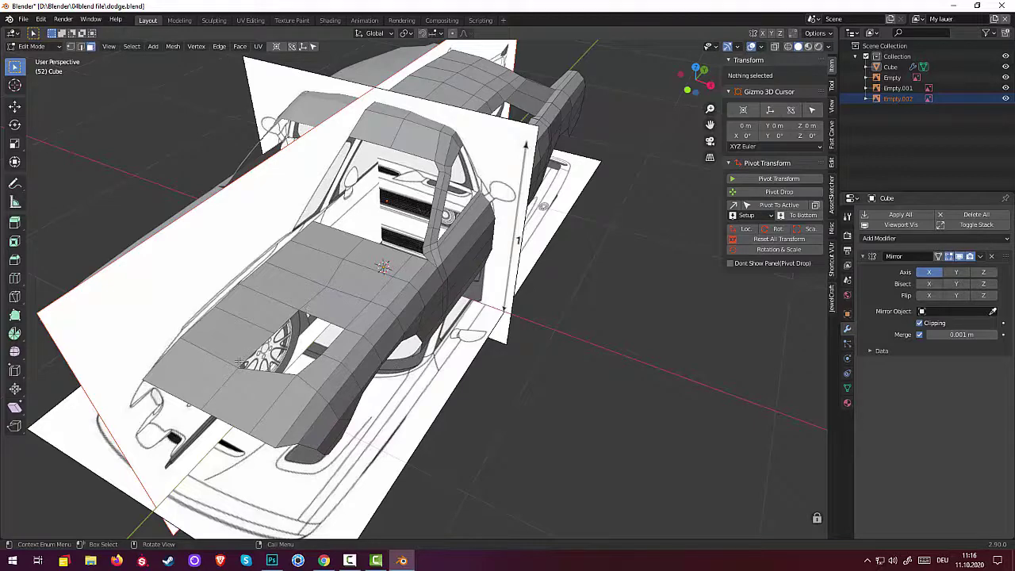
mouse_move(347, 356)
middle_down()
mouse_move(390, 343)
mouse_move(347, 354)
middle_up()
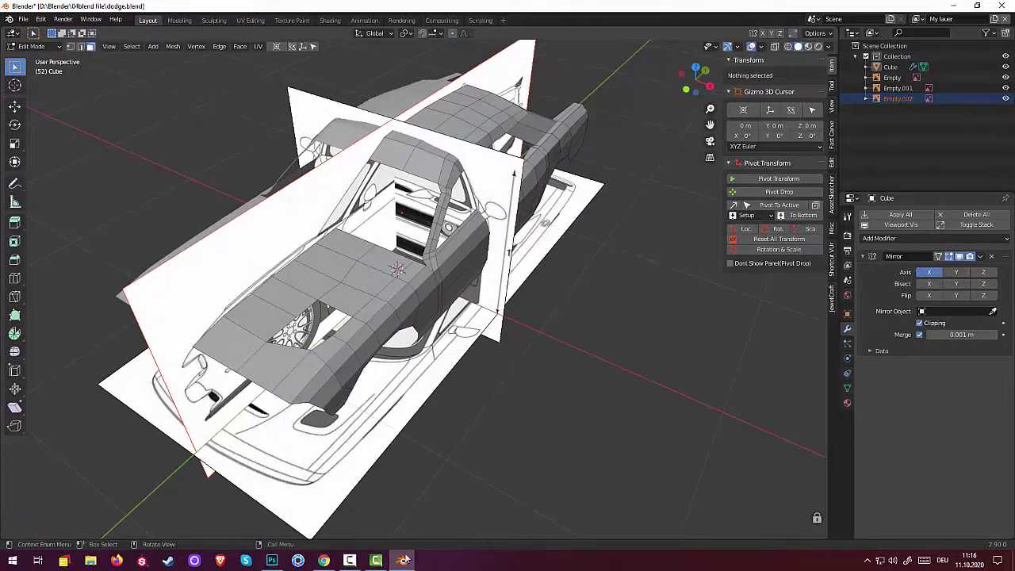
click(350, 561)
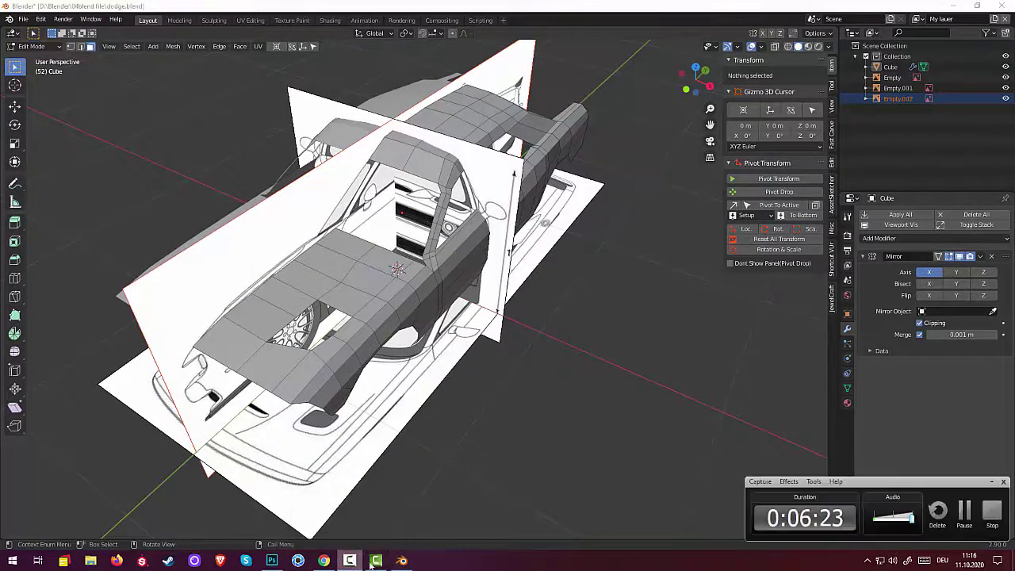
click(962, 514)
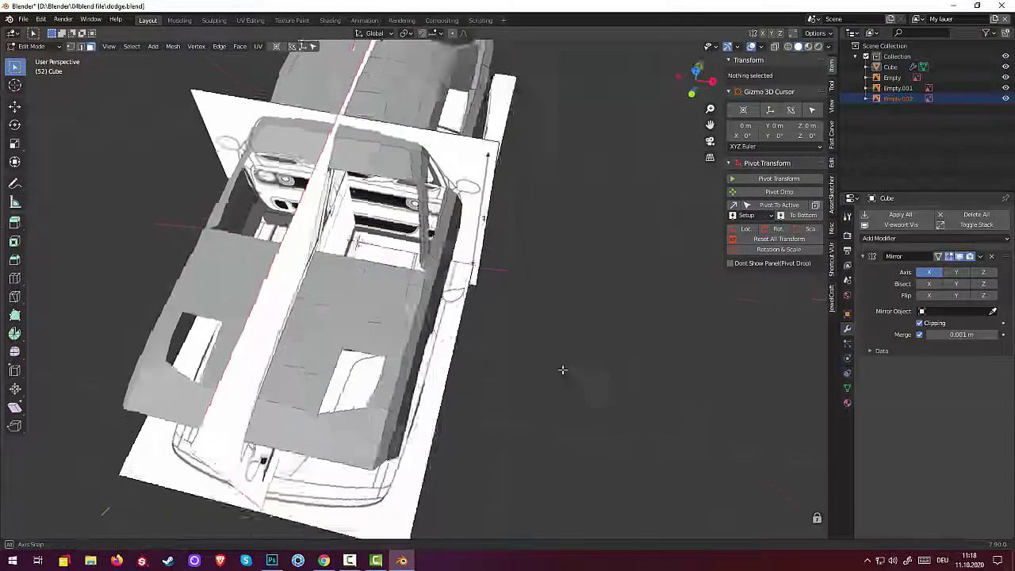
mouse_move(664, 392)
middle_down()
mouse_move(555, 362)
mouse_move(573, 357)
middle_up()
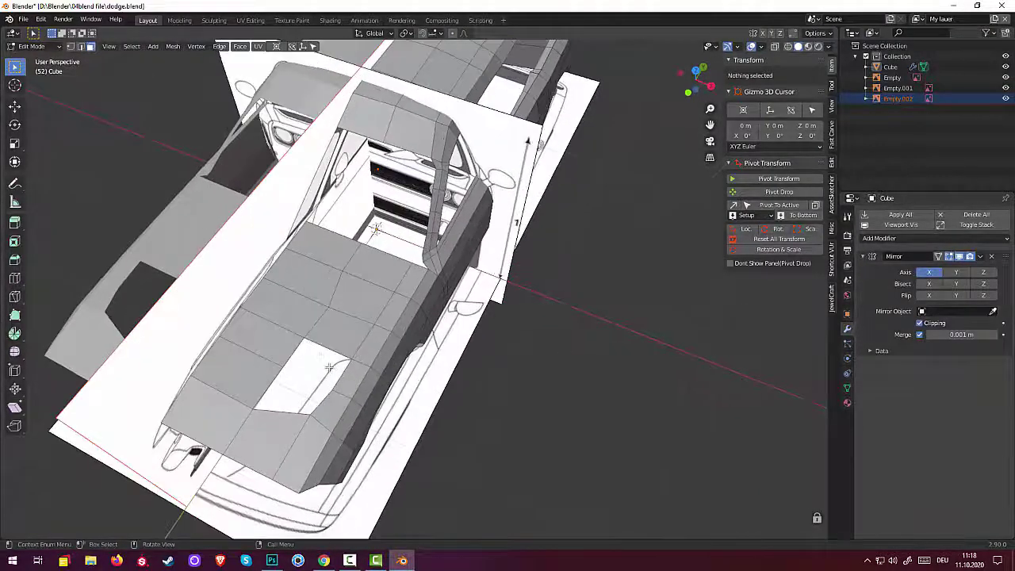
- Select the edges along the side of the hood opening in edge select mode
middle_drag(329, 367, 251, 354)
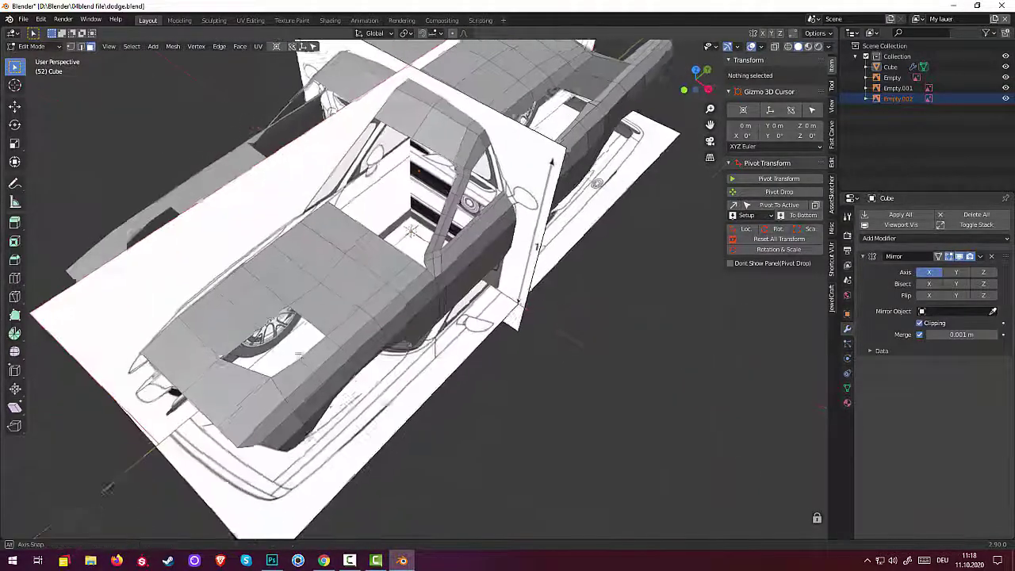
click(238, 340)
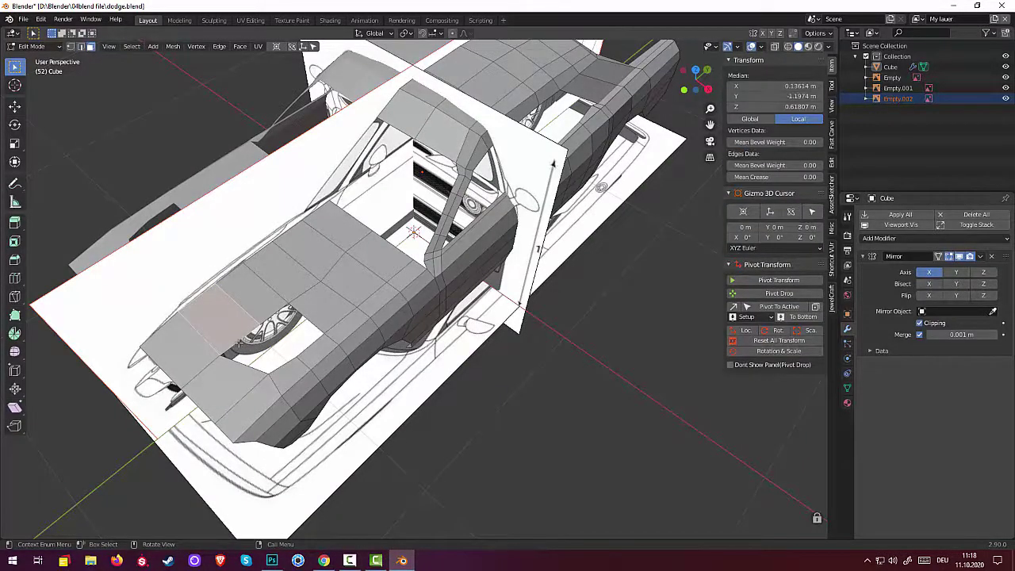
key(alt+a)
middle_drag(250, 365, 244, 271)
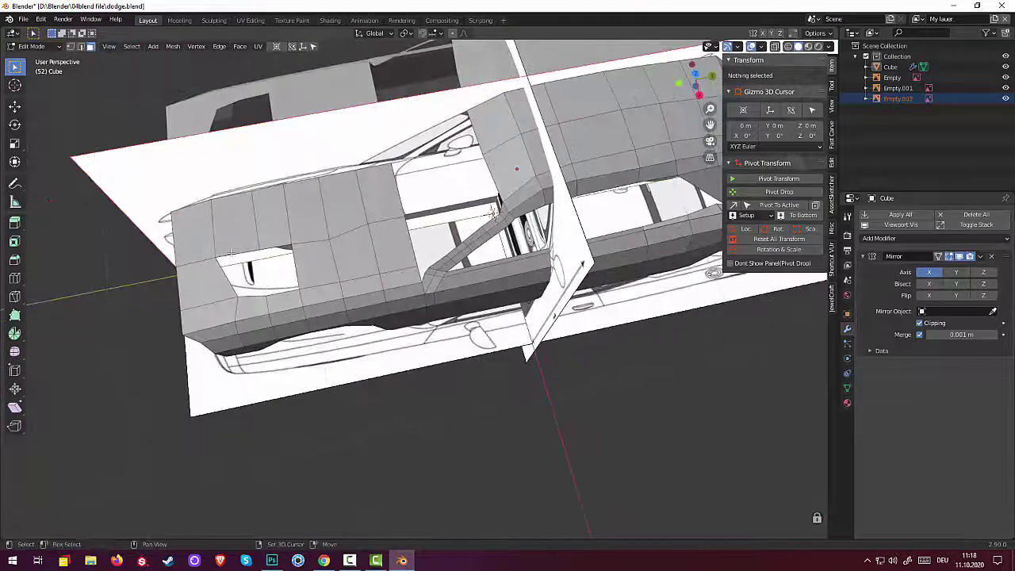
click(231, 226)
click(80, 45)
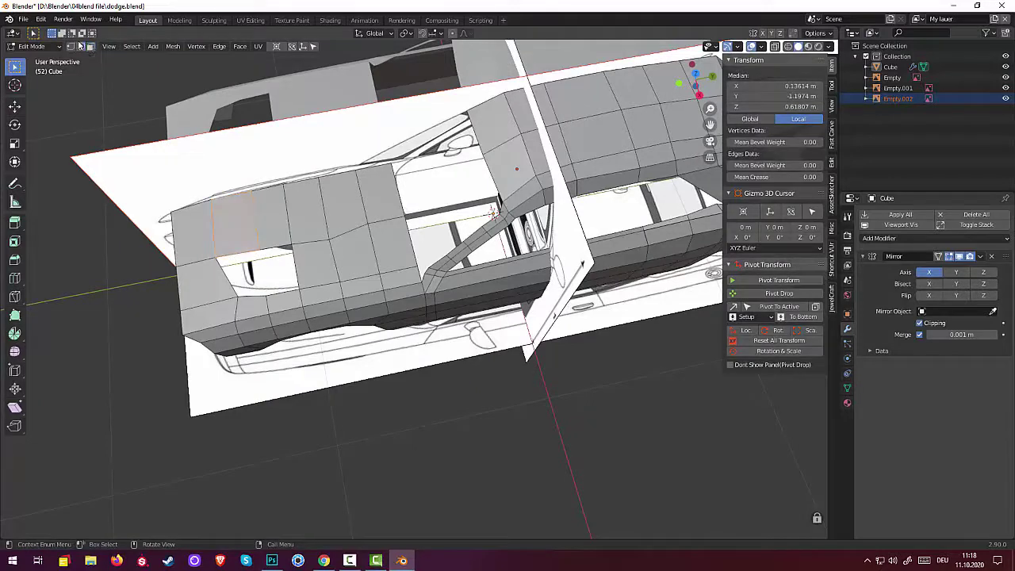
click(242, 254)
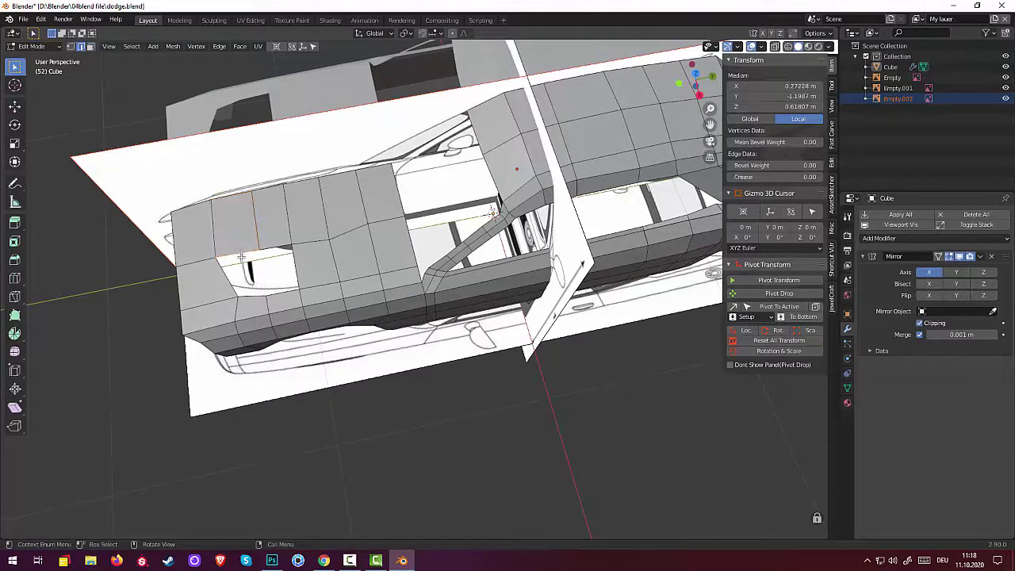
shift+click(238, 291)
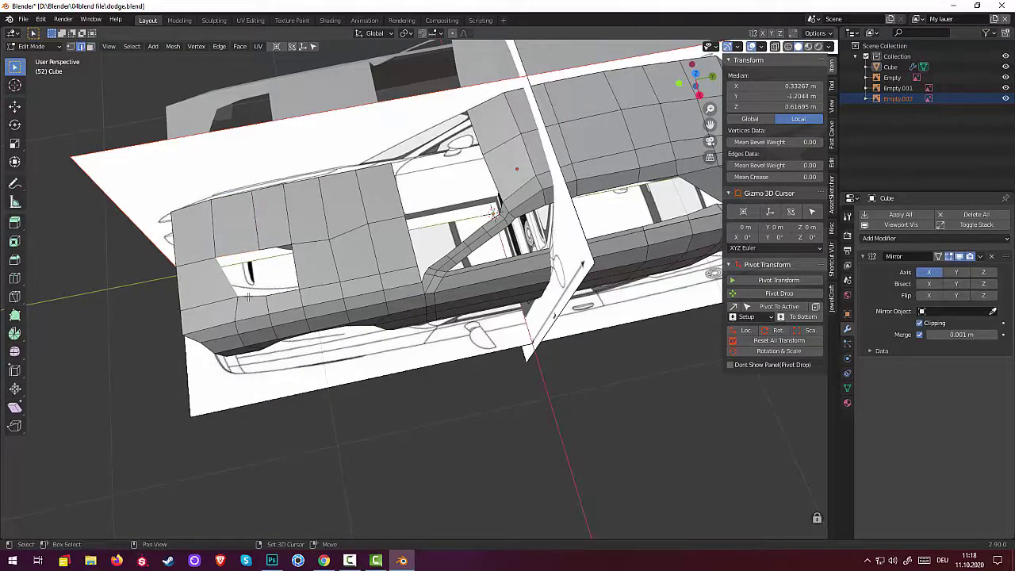
shift+click(249, 296)
- Extrude the selected edges across the hood gap and place them
mouse_move(248, 297)
middle_down()
mouse_move(485, 275)
mouse_move(519, 326)
middle_up()
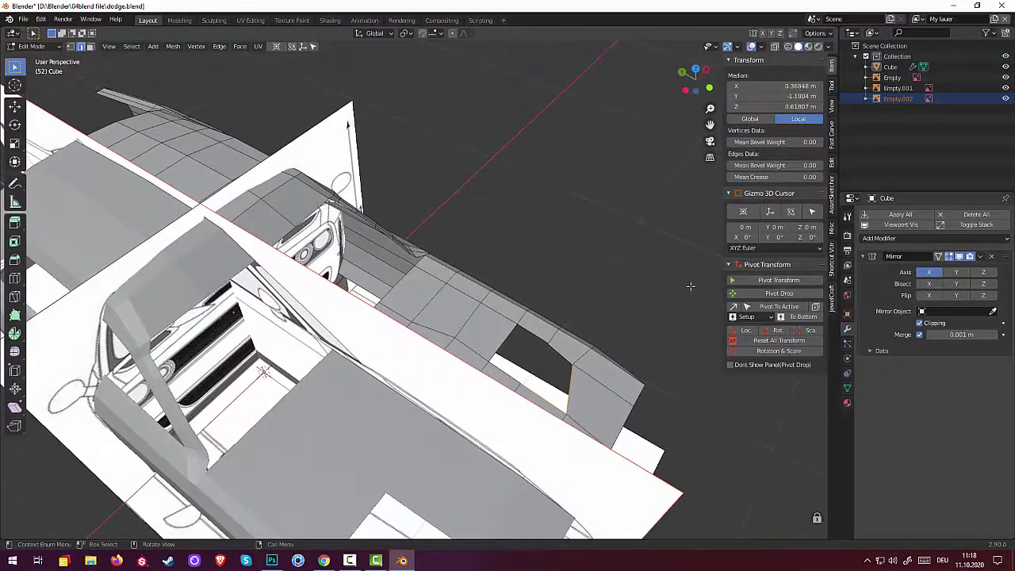
key(g)
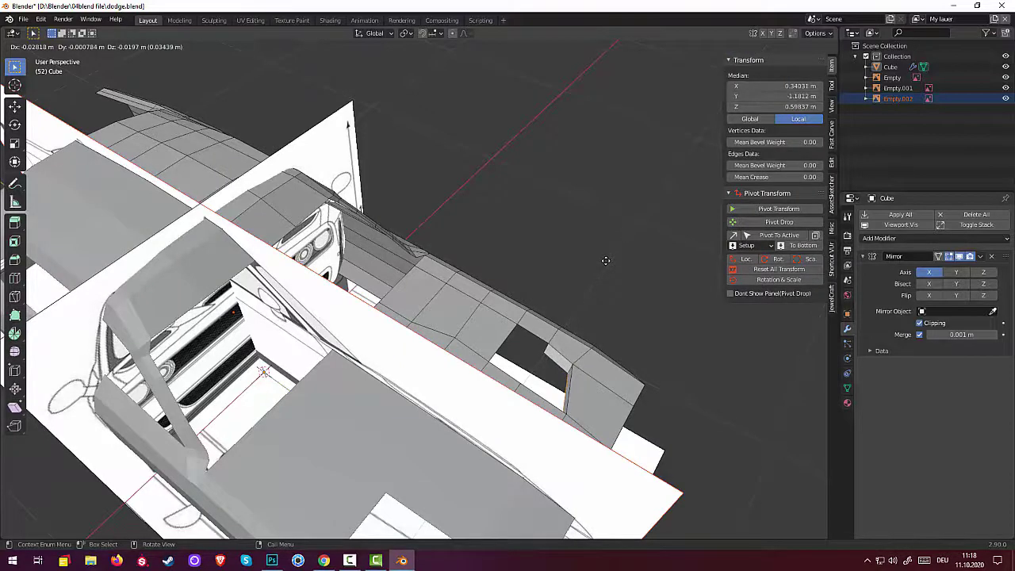
click(604, 260)
mouse_move(605, 261)
middle_down()
mouse_move(534, 296)
mouse_move(389, 270)
middle_up()
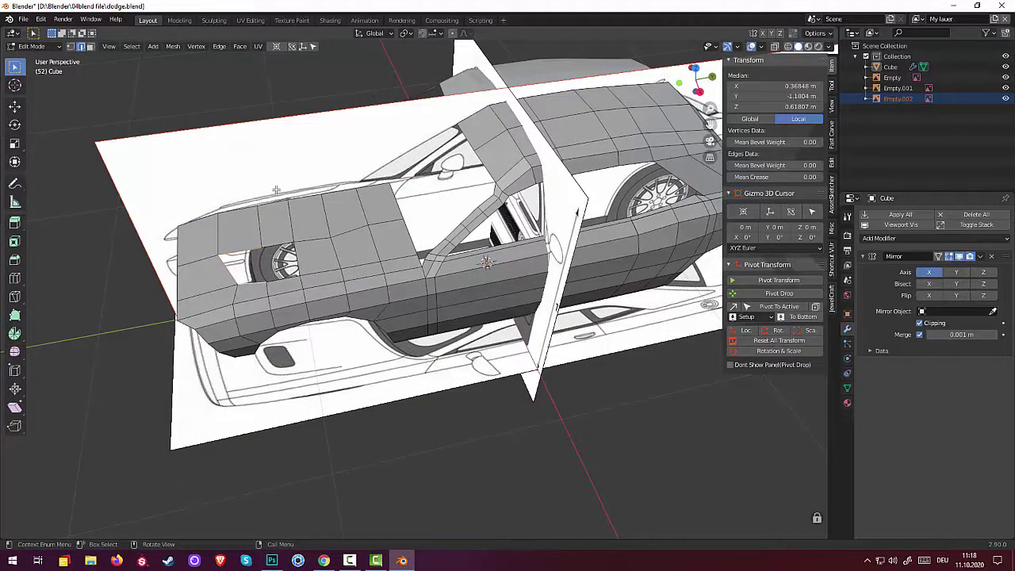
- Sink the selected hood faces about 0.032 m down along Z
key(z)
key(Escape)
key(g)
key(z)
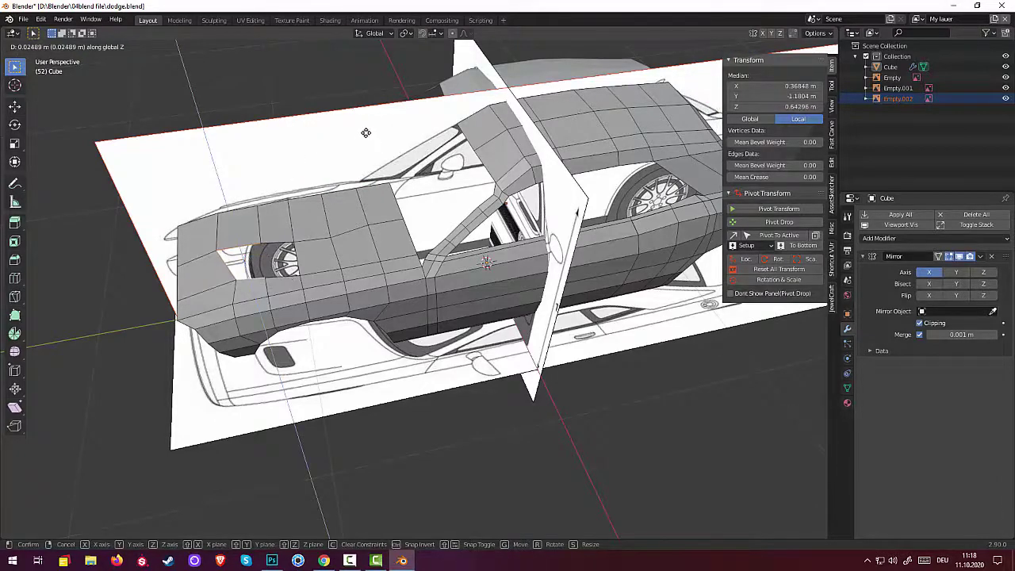
right_click(365, 132)
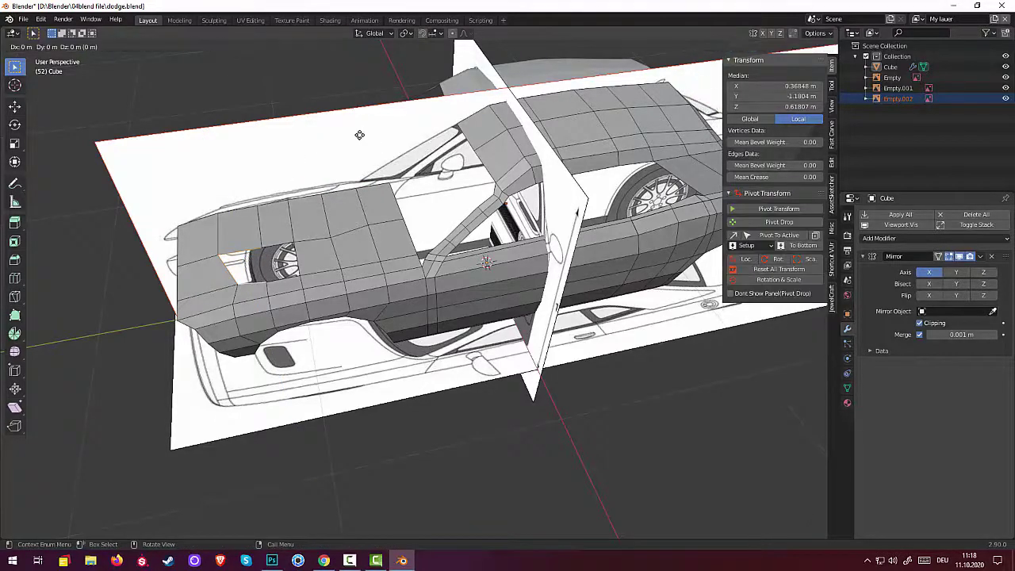
key(g)
key(z)
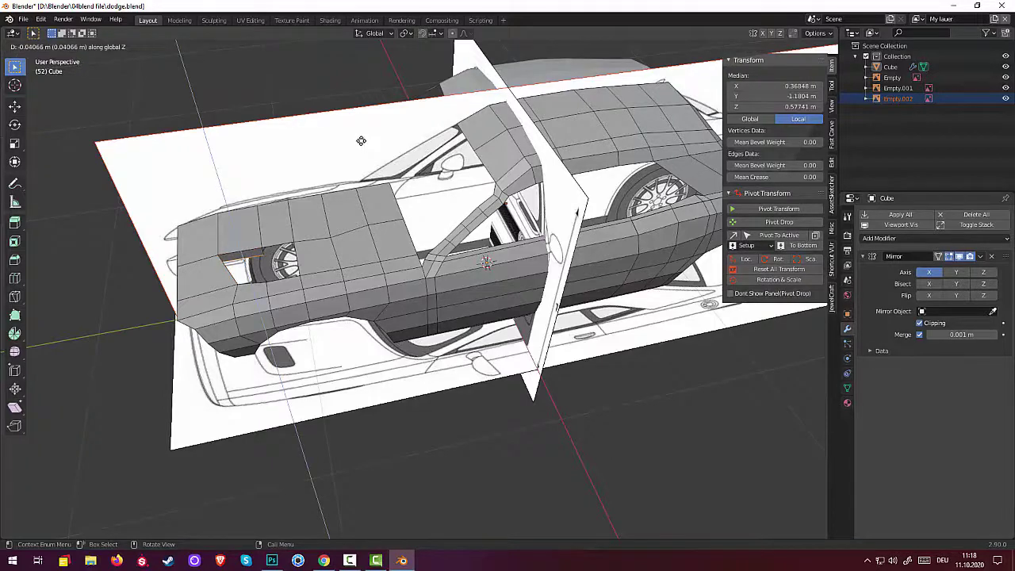
click(361, 143)
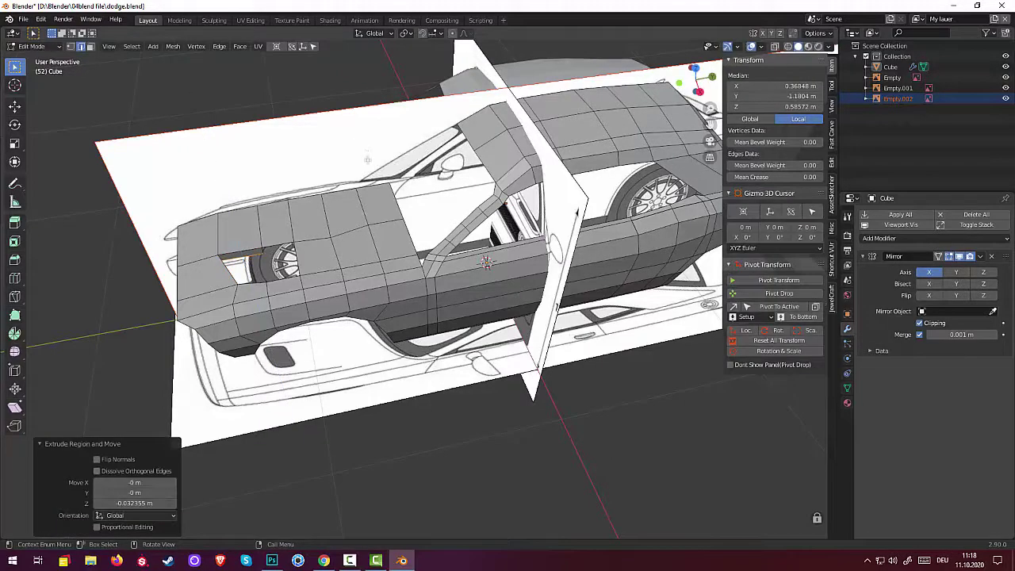
- Scale the sunken scoop faces inward twice, ending at about 0.844
key(s)
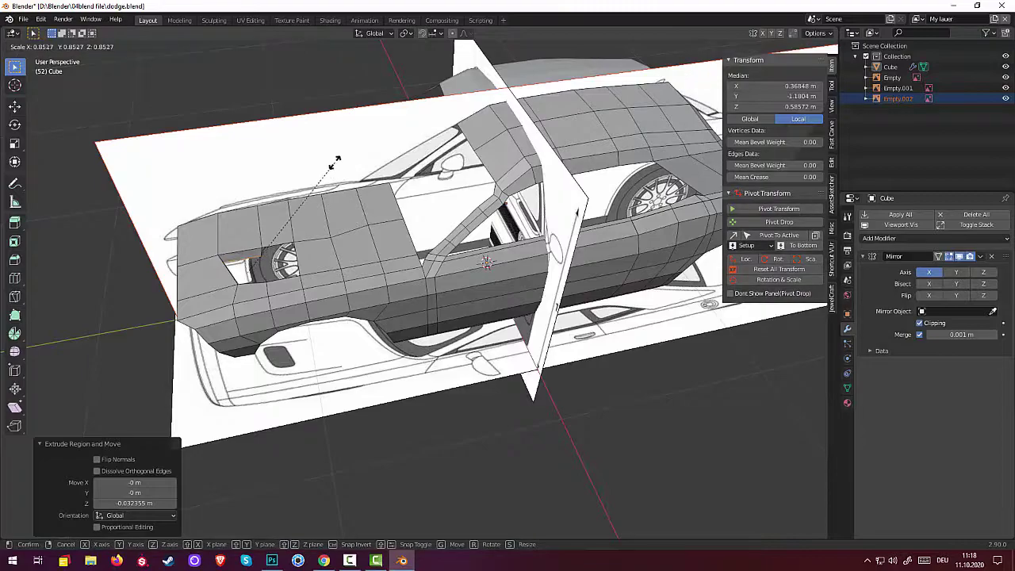
click(336, 161)
mouse_move(335, 161)
middle_down()
mouse_move(444, 198)
mouse_move(501, 179)
mouse_move(519, 190)
mouse_move(540, 207)
mouse_move(498, 281)
middle_up()
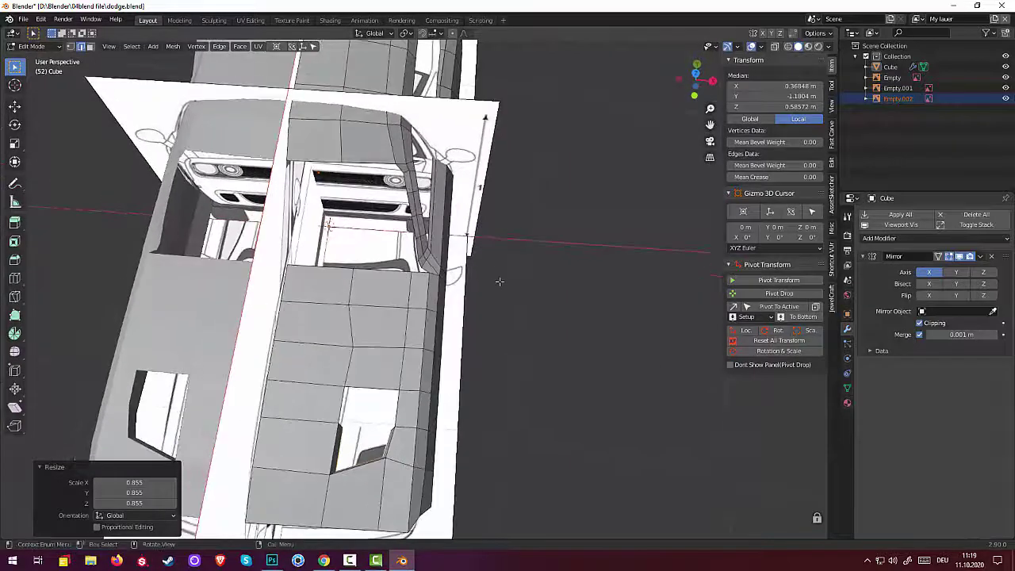
key(s)
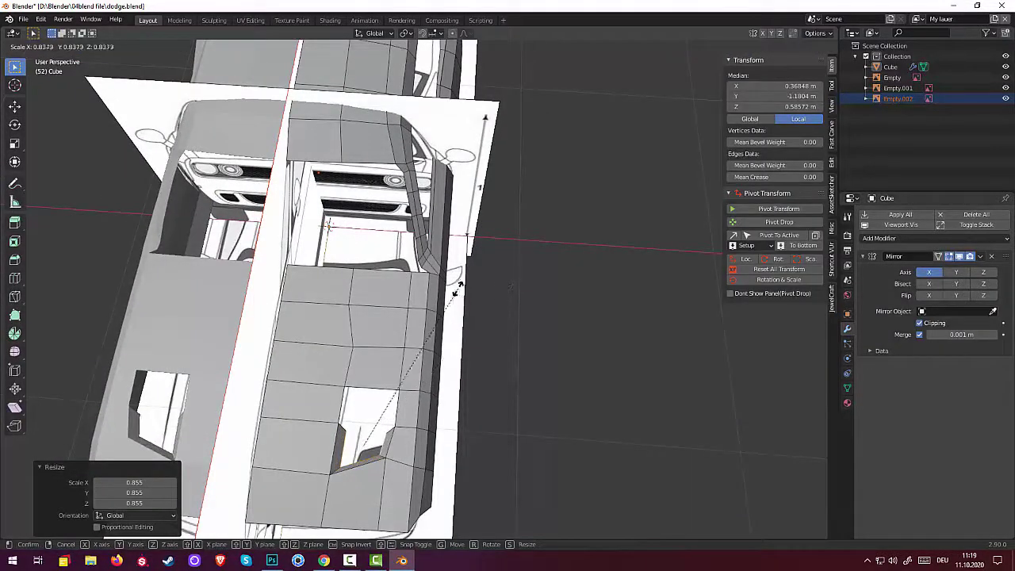
click(453, 283)
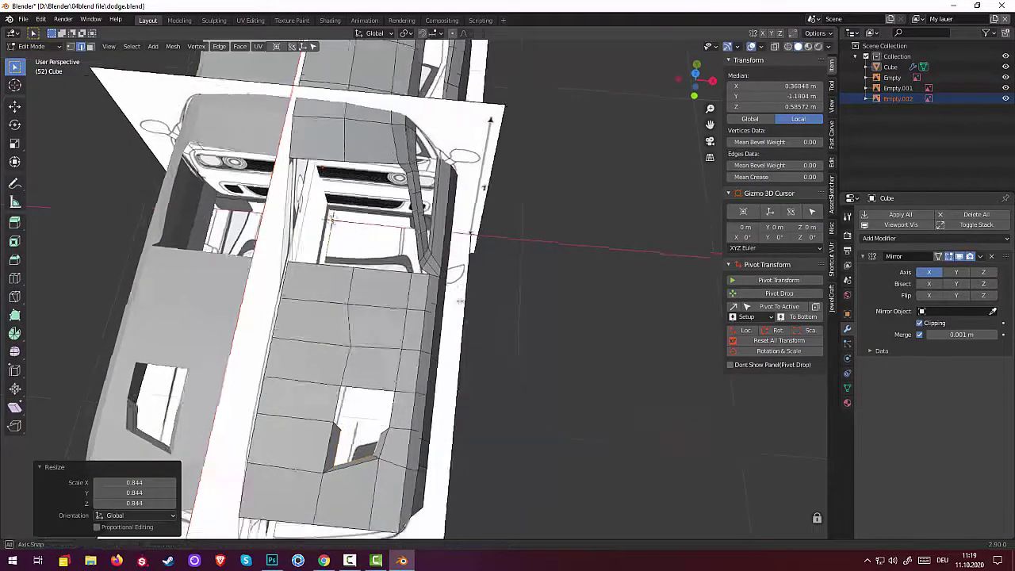
middle_drag(453, 283, 311, 247)
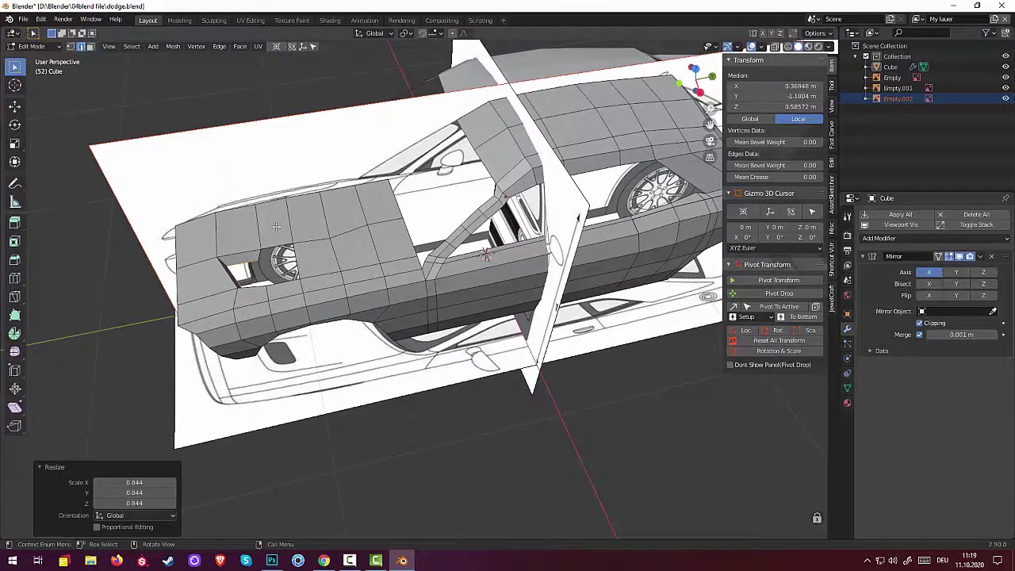
- Lift the recessed scoop faces about 0.0246 m along Z, then select a hood face
key(g)
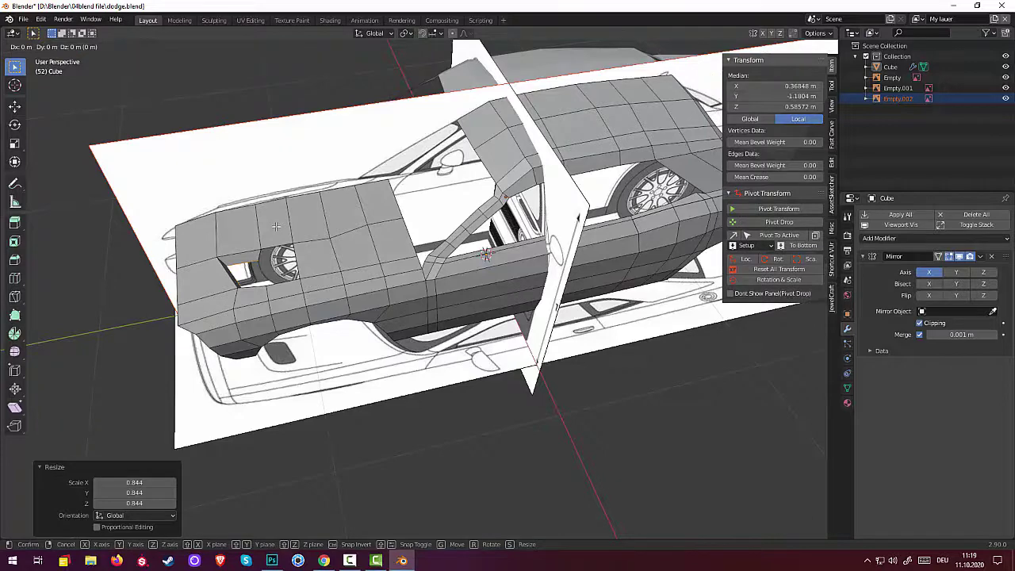
key(z)
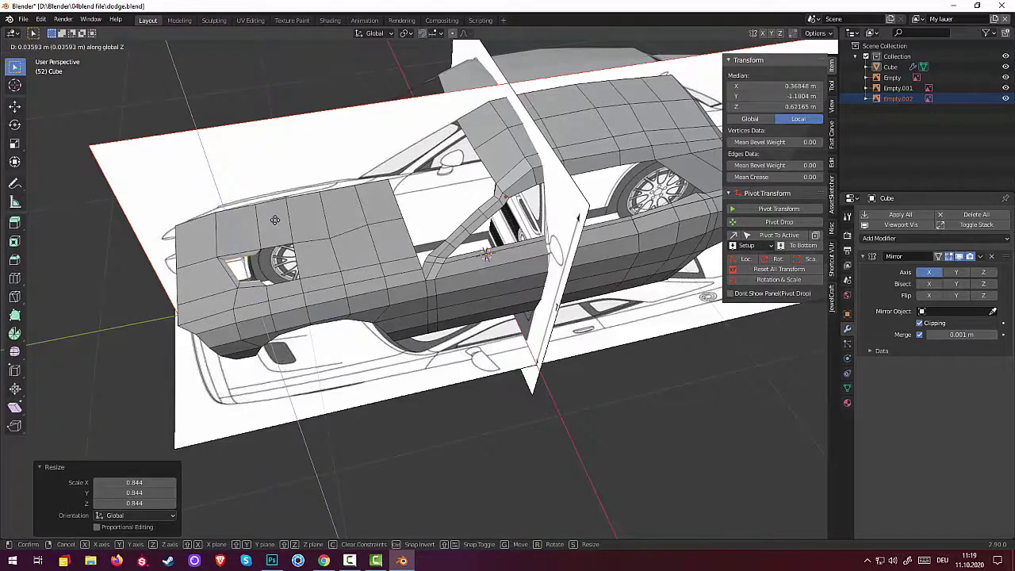
click(275, 222)
middle_drag(275, 222, 334, 259)
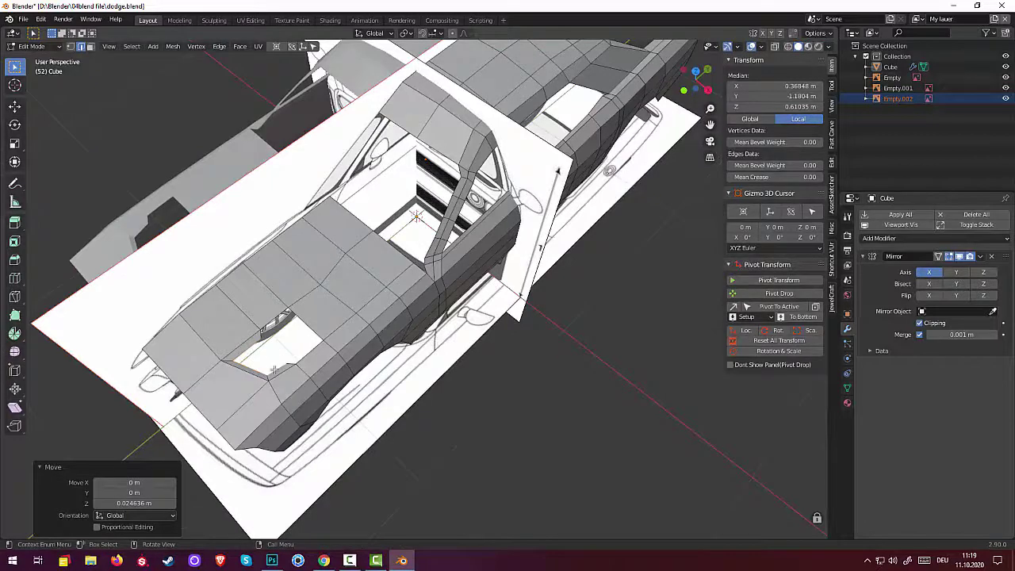
click(275, 370)
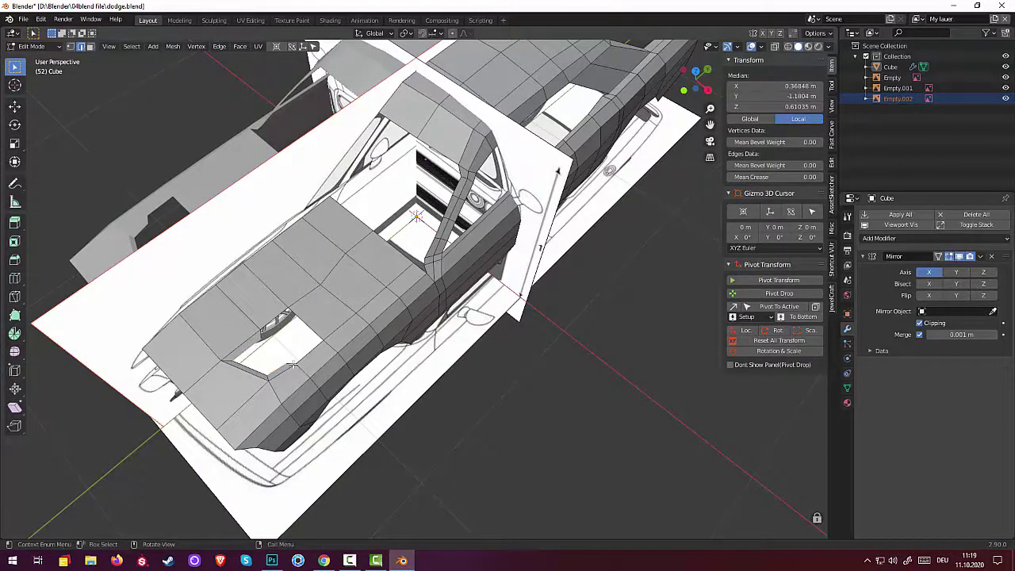
click(293, 365)
mouse_move(344, 396)
middle_down()
mouse_move(300, 319)
mouse_move(403, 356)
mouse_move(339, 349)
mouse_move(357, 334)
middle_up()
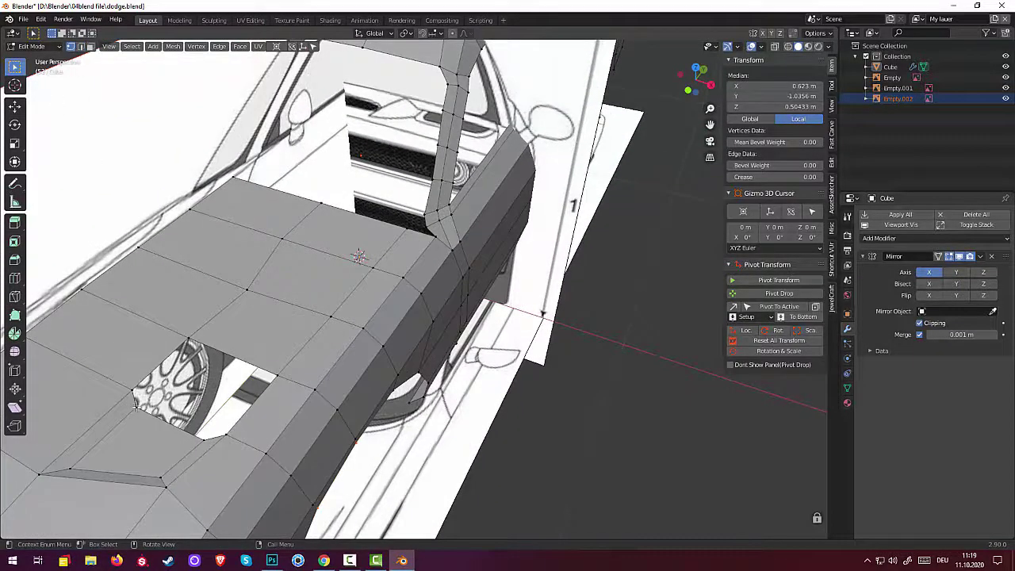
- Select the corner vertices of the scoop opening and try moving the edge, cancelling it
click(188, 342)
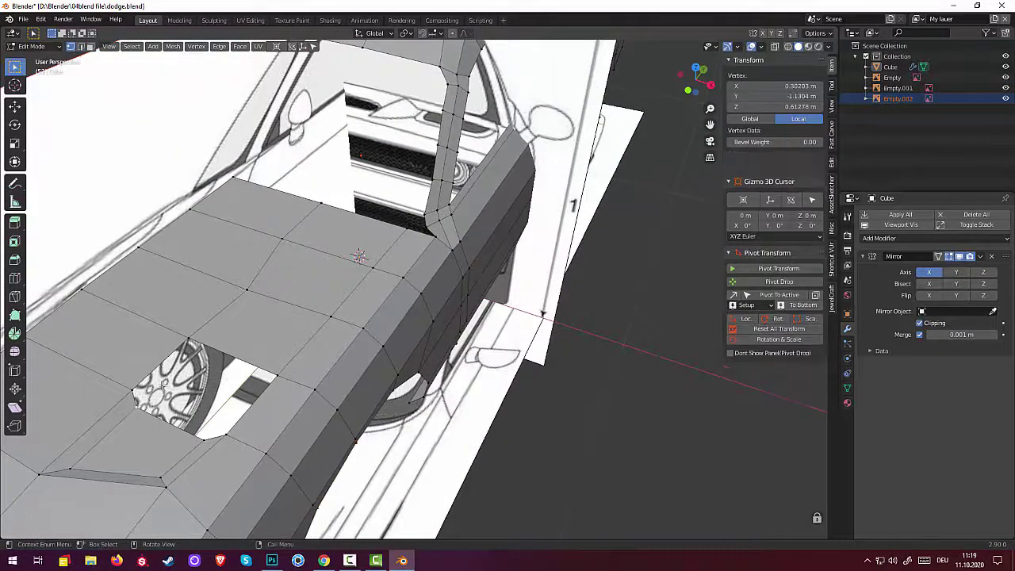
shift+click(133, 390)
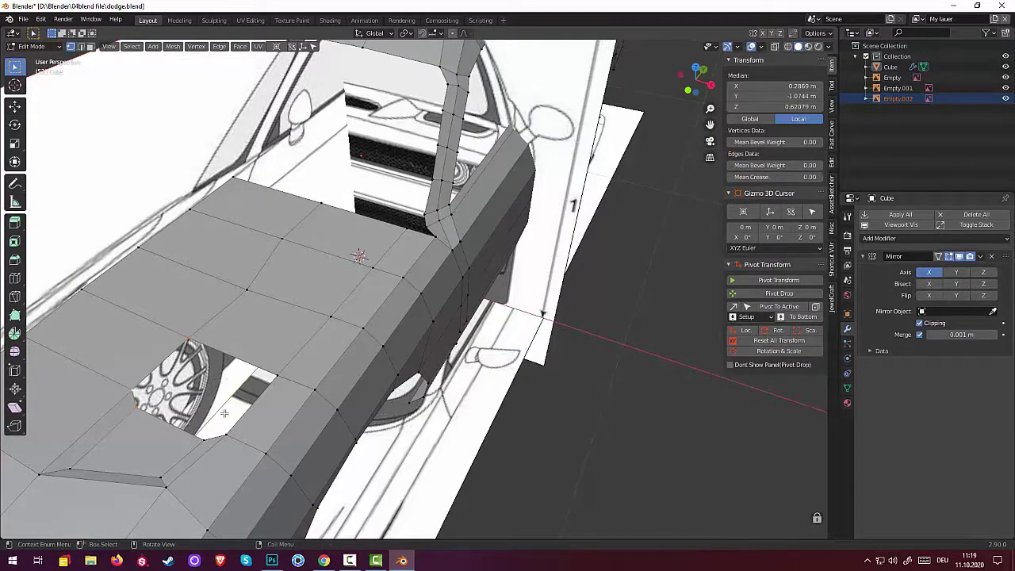
middle_drag(225, 413, 473, 439)
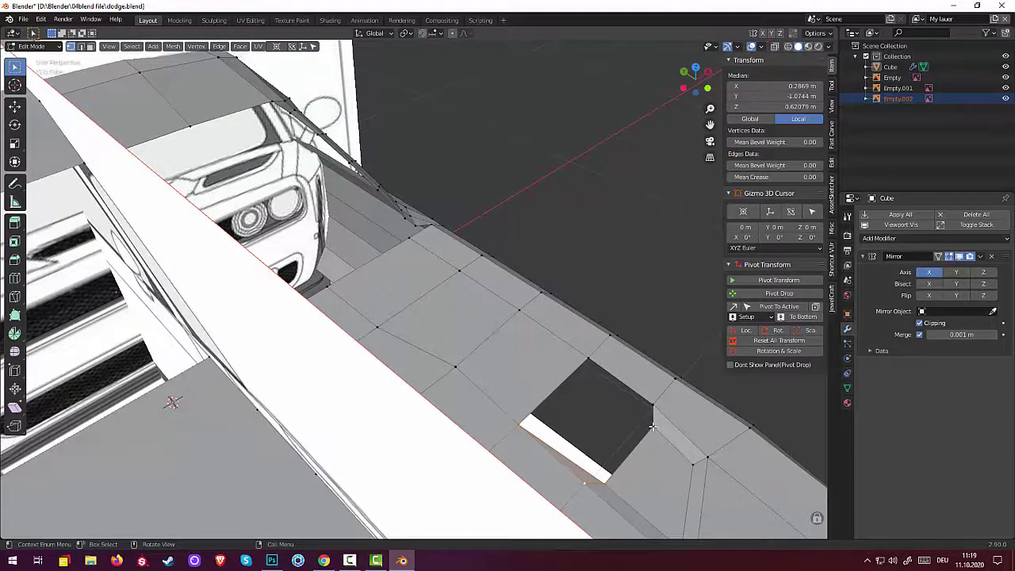
click(588, 361)
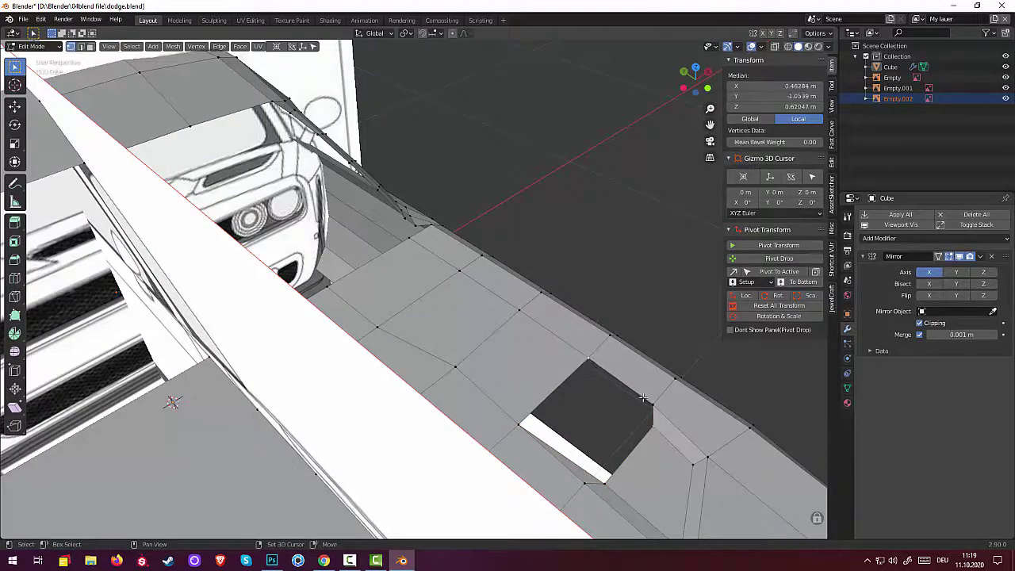
shift+click(652, 407)
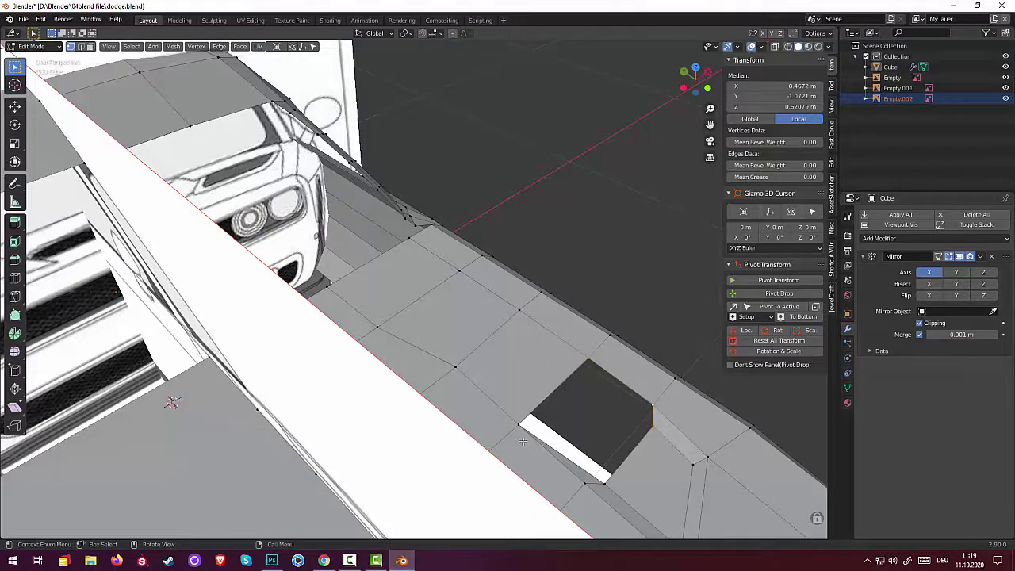
key(g)
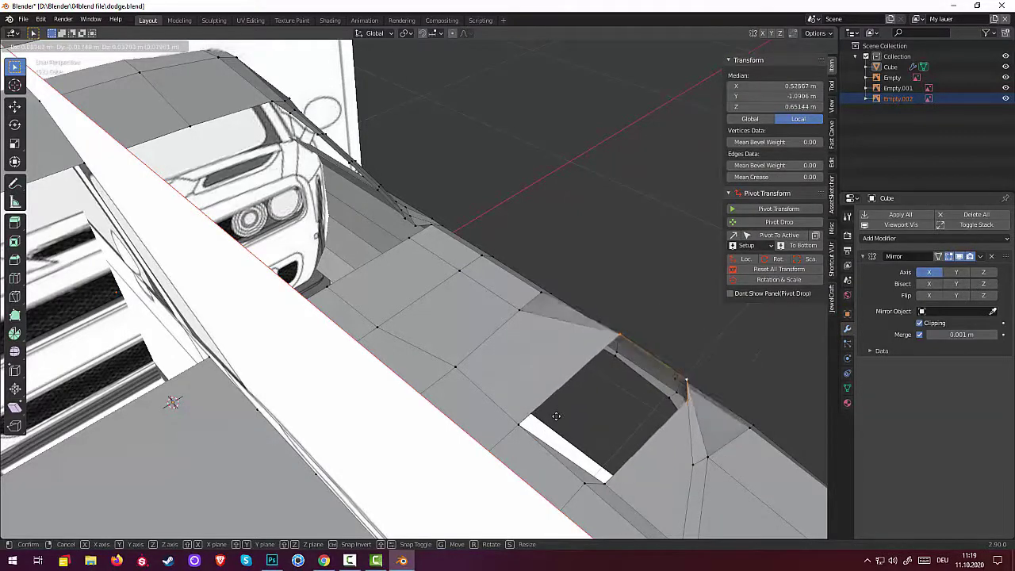
key(Escape)
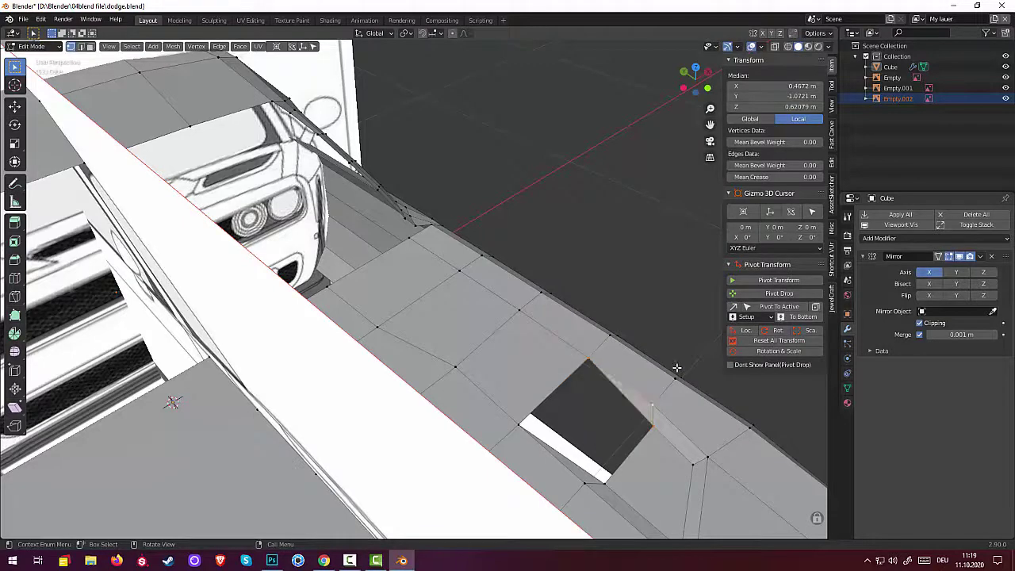
click(672, 371)
middle_drag(672, 371, 639, 350)
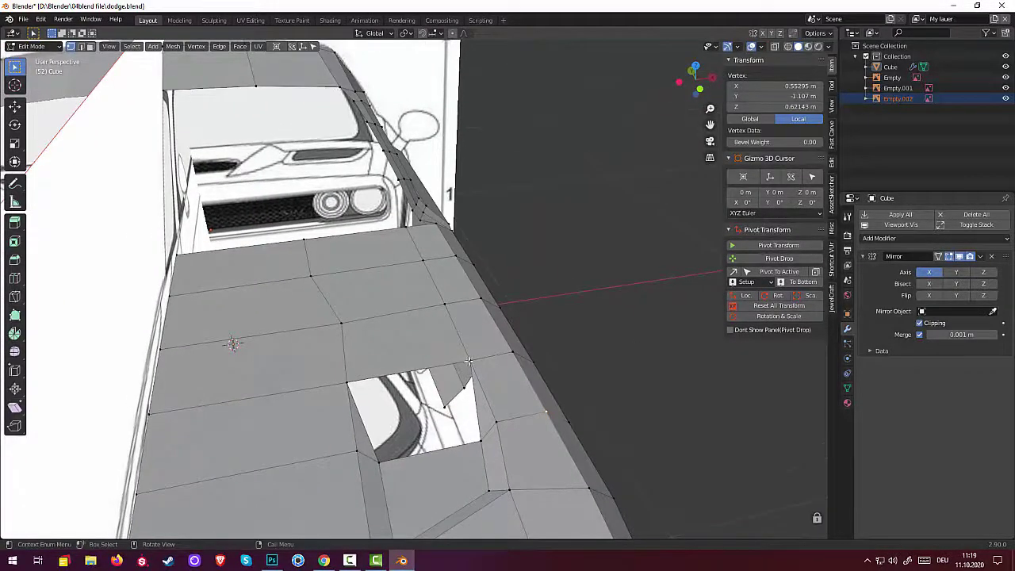
- Select the edges around the hood hole, fill it with a face, and deselect
shift+click(347, 384)
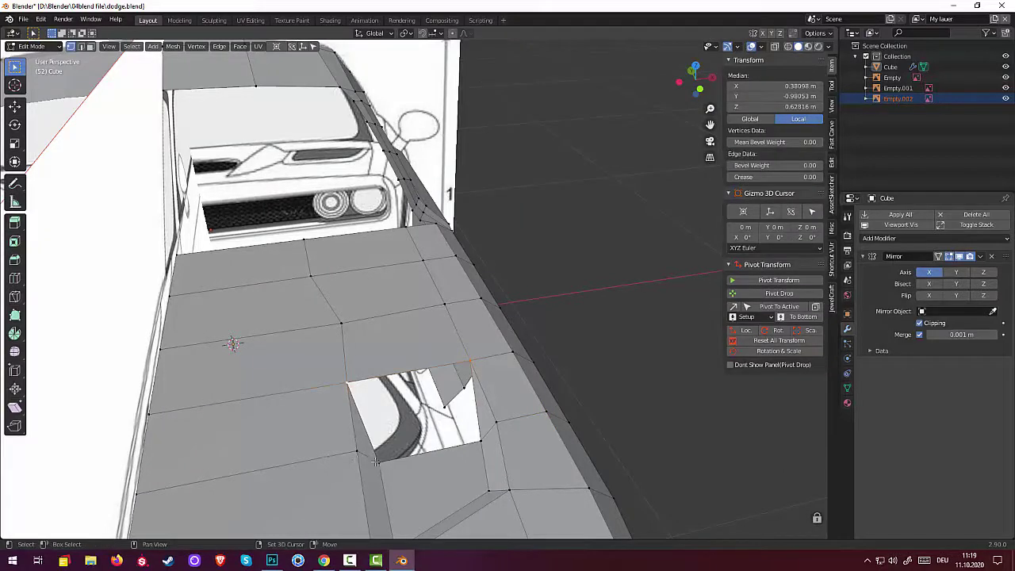
shift+click(376, 462)
shift+click(480, 443)
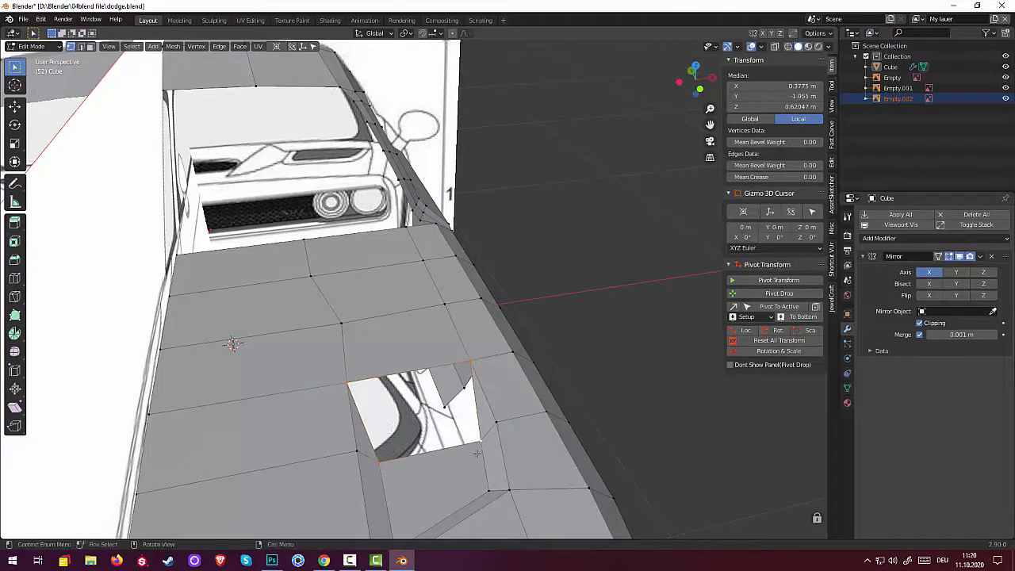
key(f)
key(alt+a)
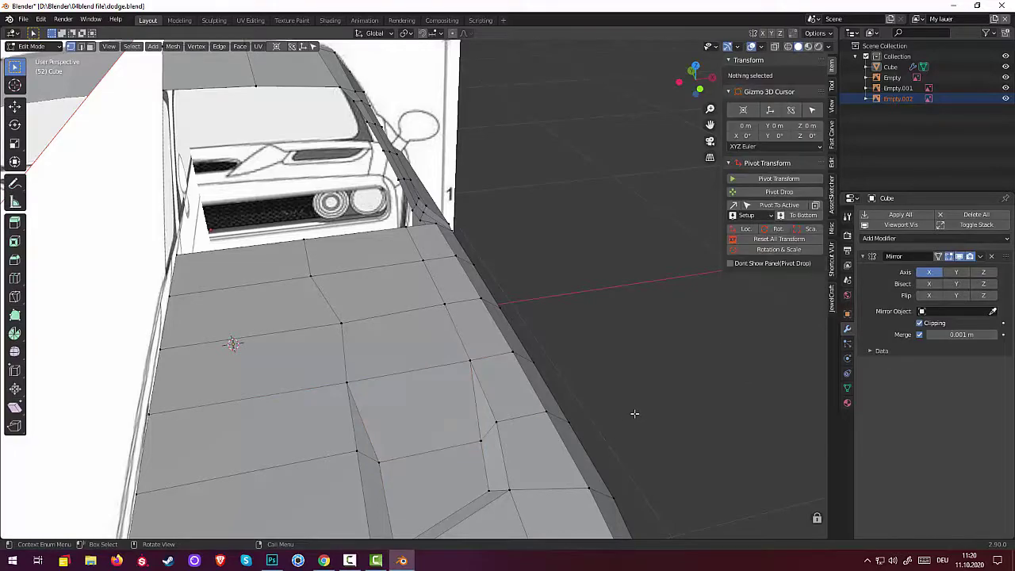
mouse_move(632, 415)
middle_down()
mouse_move(637, 365)
mouse_move(575, 392)
middle_up()
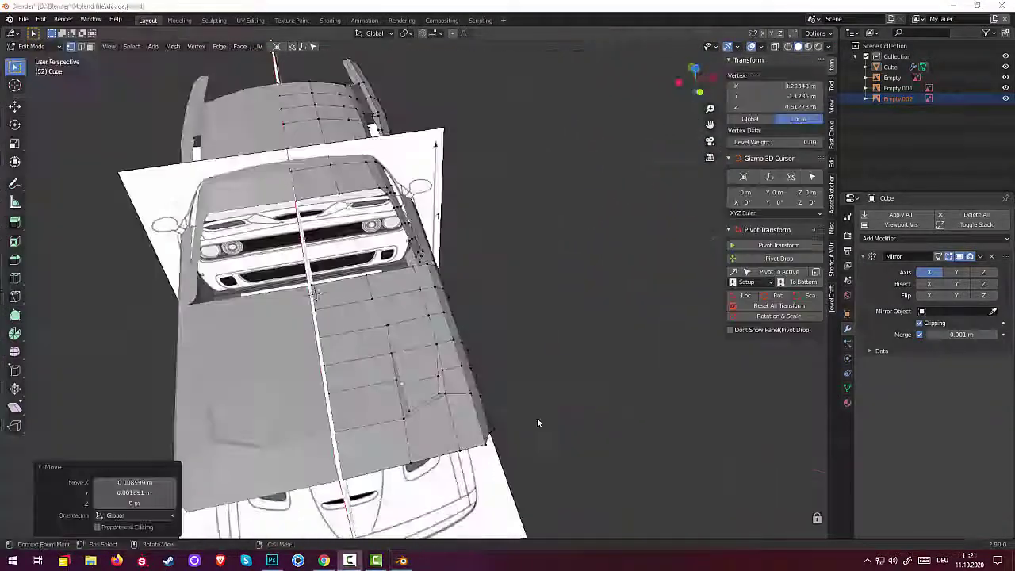
- Step back and forward through the edit history to restore the filled hood faces
middle_drag(528, 426, 513, 425)
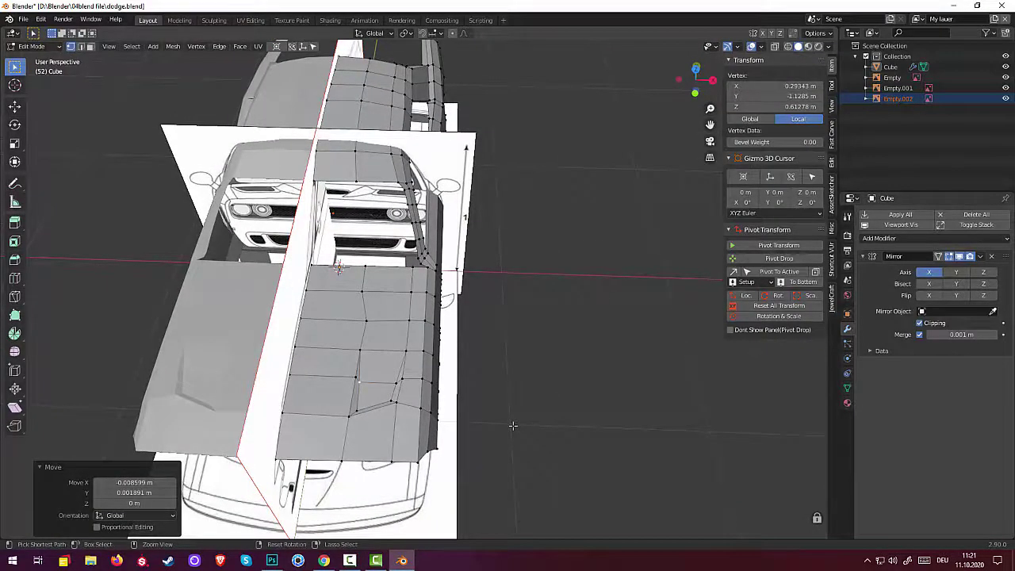
key(ctrl+z)
key(ctrl+z)
key(ctrl+z)
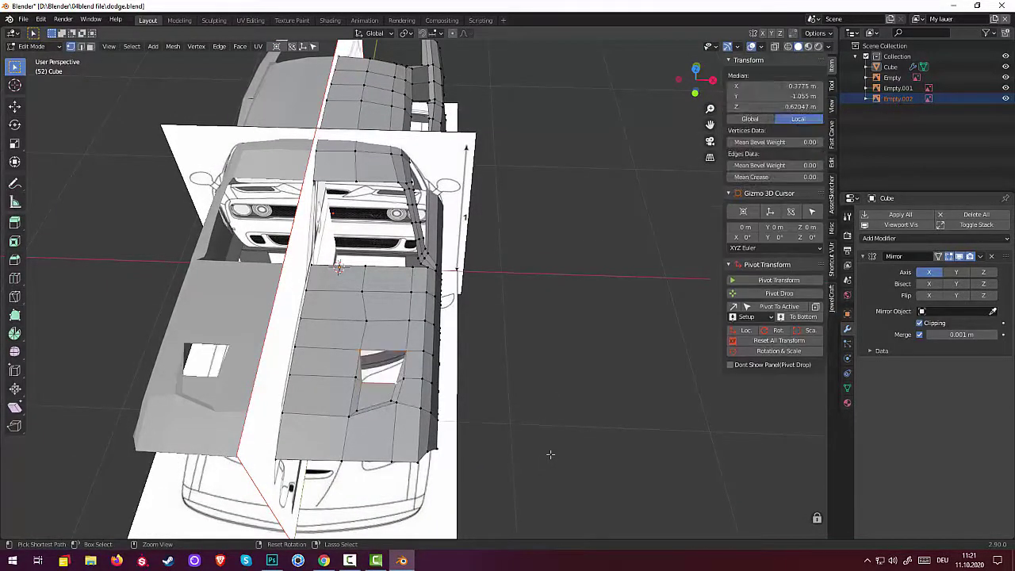
key(ctrl+z)
key(ctrl+z)
key(ctrl+z)
key(ctrl+z)
key(ctrl+z)
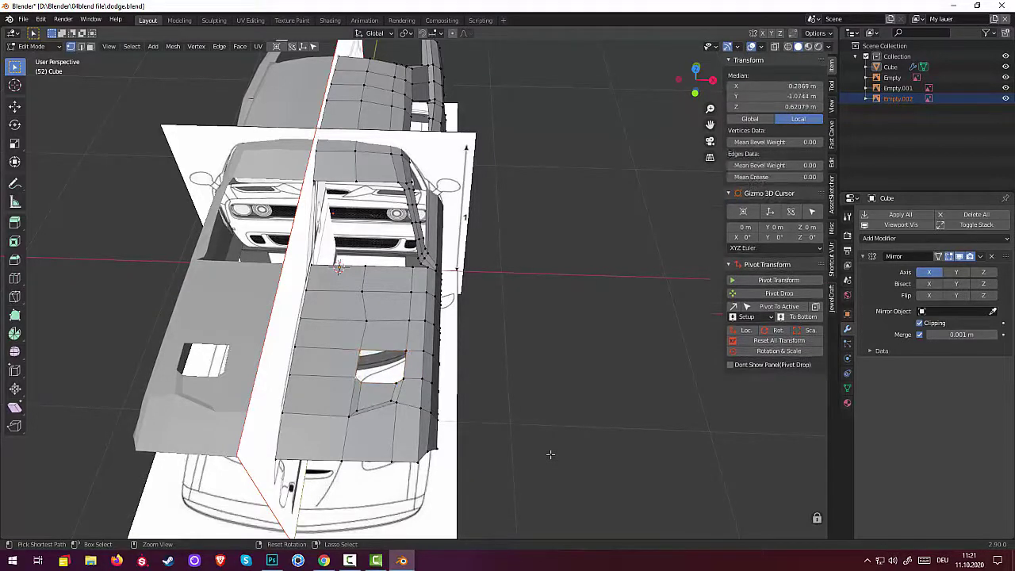
key(ctrl+z)
key(ctrl+z)
key(ctrl+z)
key(ctrl+z)
key(ctrl+z)
key(ctrl+z)
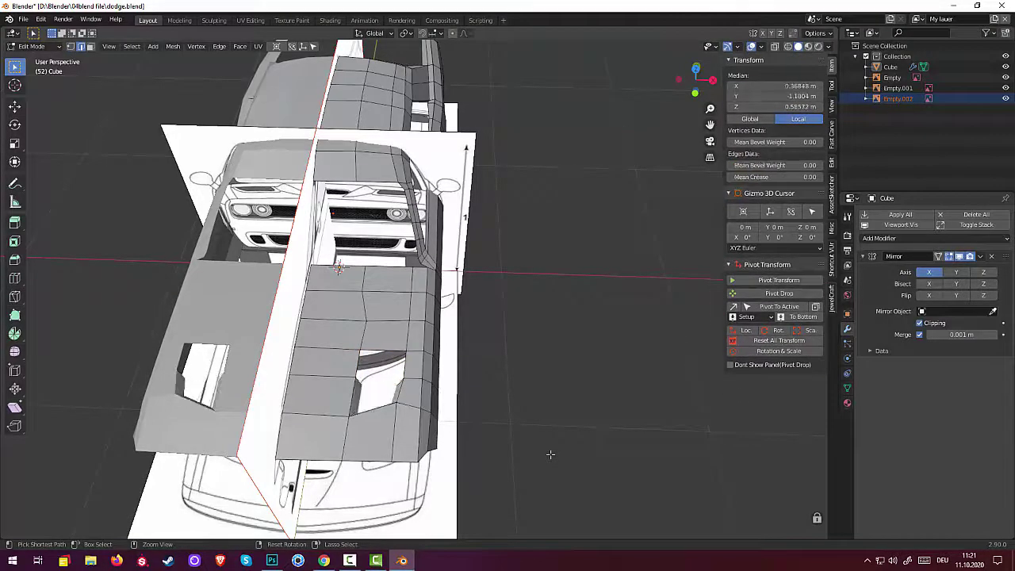
key(ctrl+z)
key(ctrl+z)
key(ctrl+z)
key(ctrl+z)
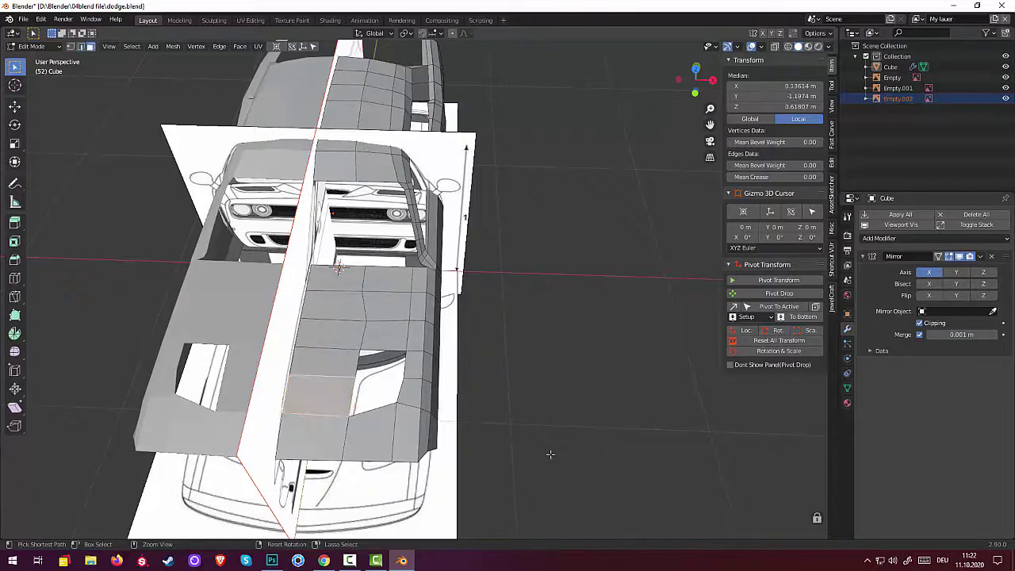
key(ctrl+z)
key(ctrl+z)
key(ctrl+z)
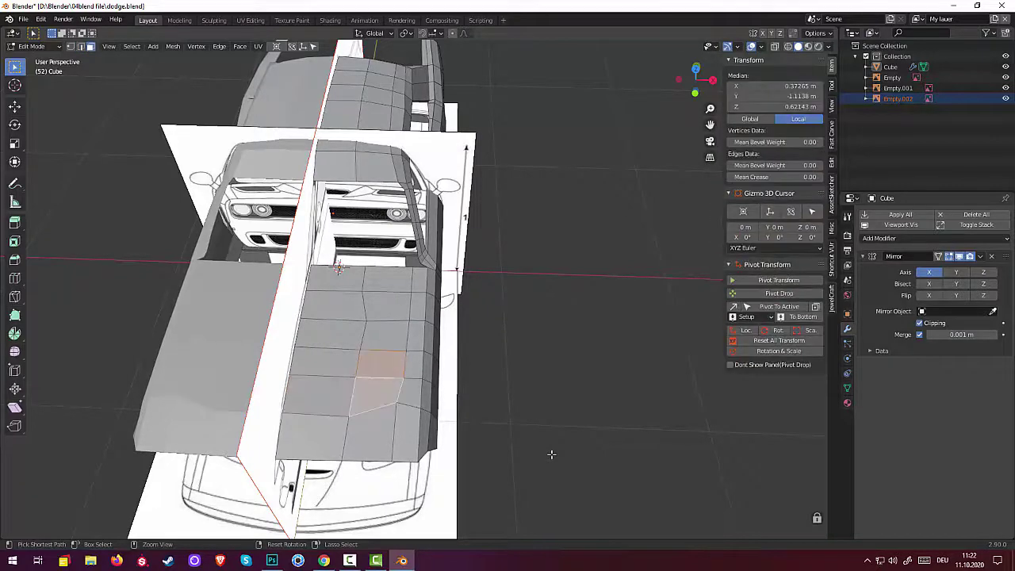
key(ctrl+z)
mouse_move(552, 454)
middle_down()
mouse_move(427, 377)
mouse_move(429, 324)
mouse_move(386, 397)
middle_up()
- Inset the hood face to outline the scoop
click(385, 356)
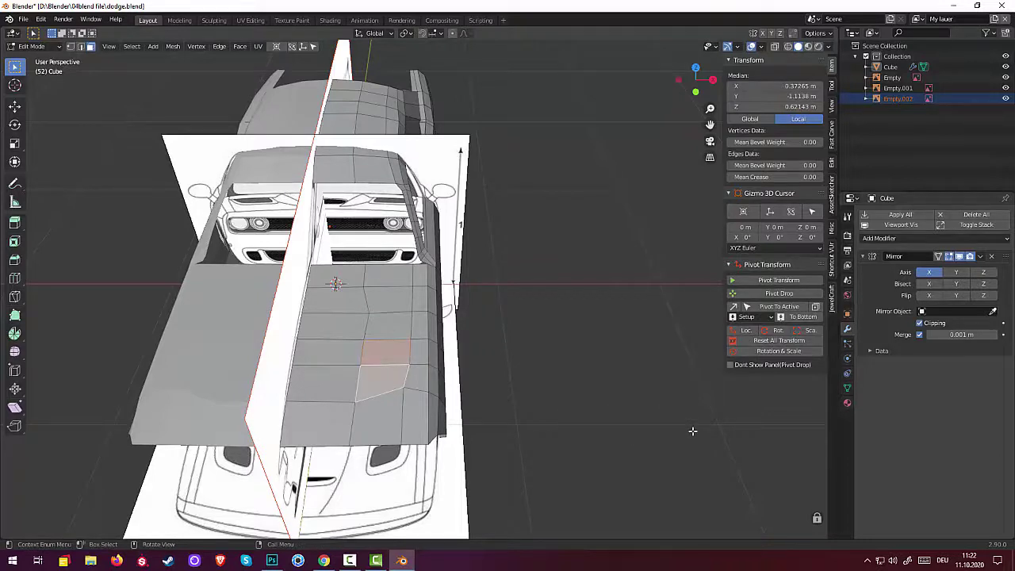
key(i)
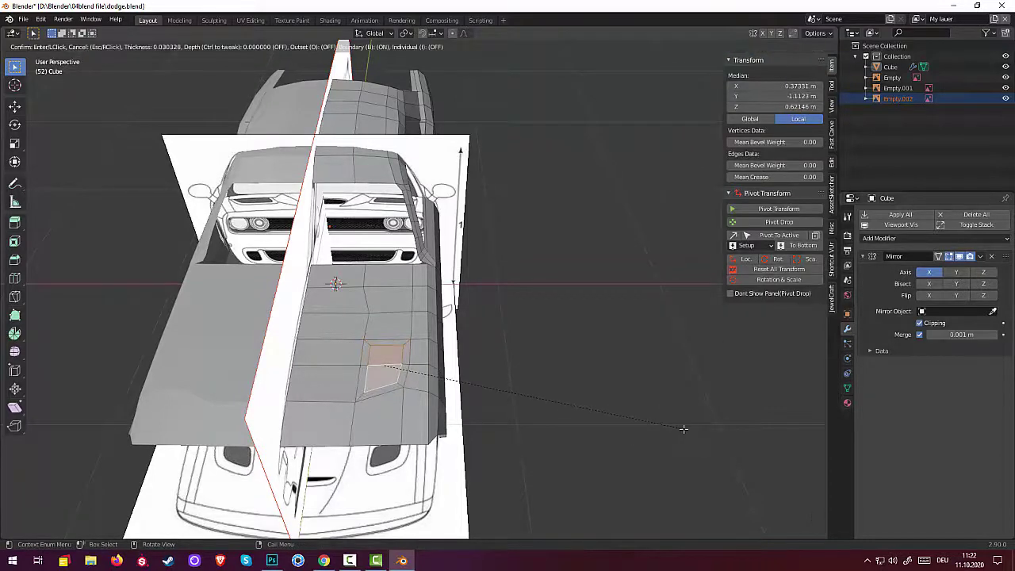
click(684, 428)
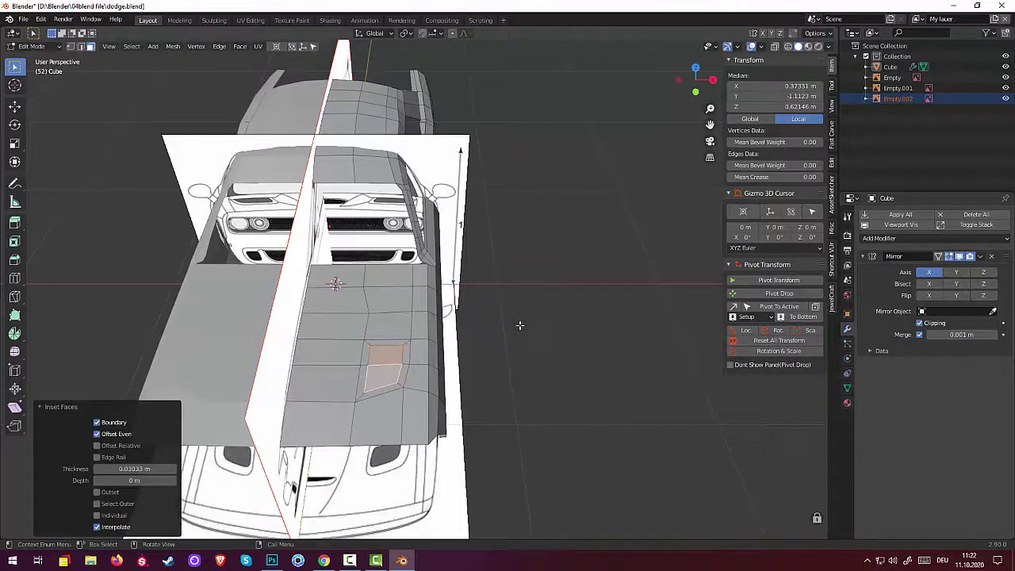
middle_drag(522, 332, 440, 333)
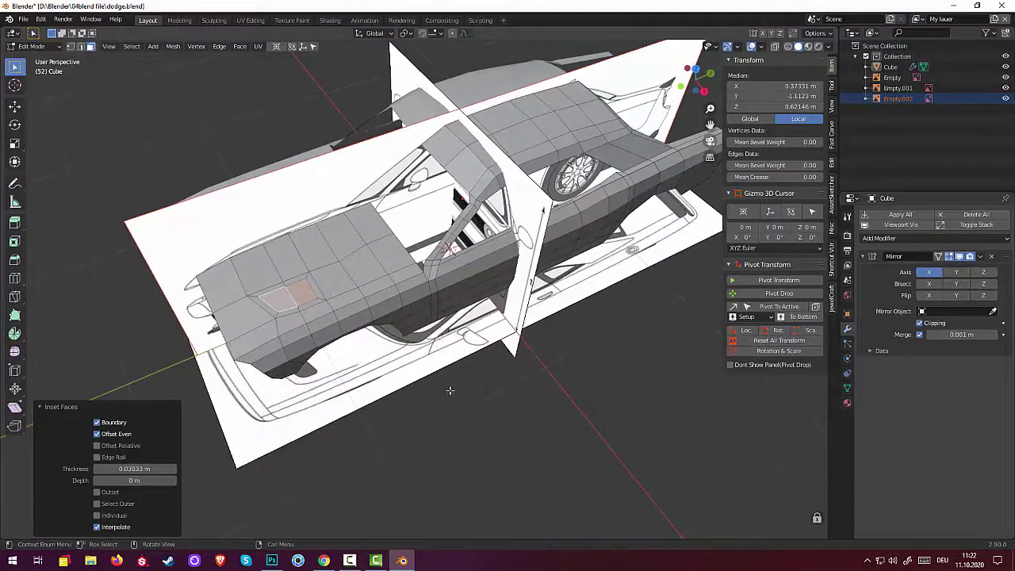
- Rotate the two scoop faces -6.33° and move them about 0.006, 0.007, 0.009 m
click(353, 274)
click(300, 295)
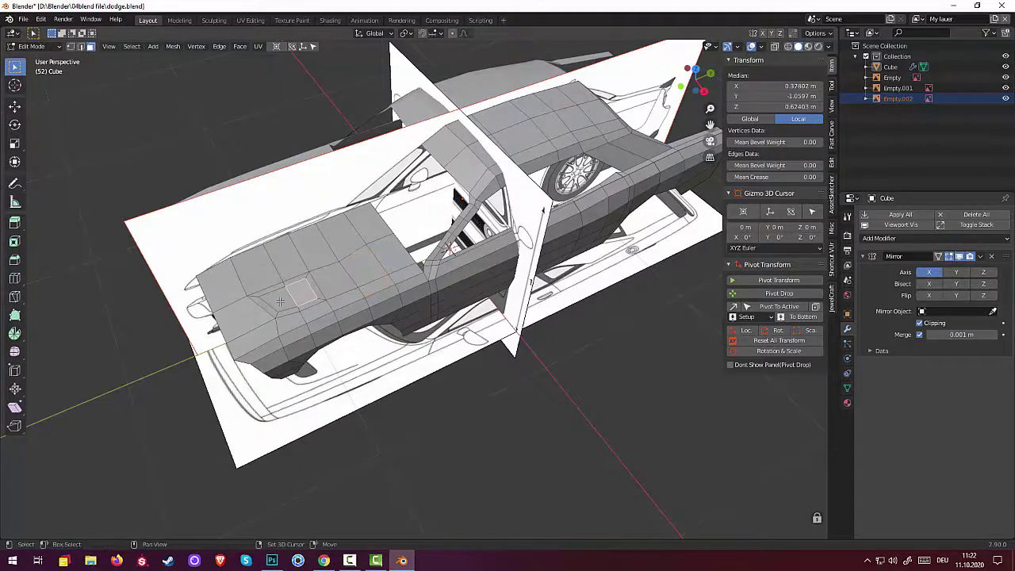
shift+click(281, 302)
middle_drag(313, 234, 285, 204)
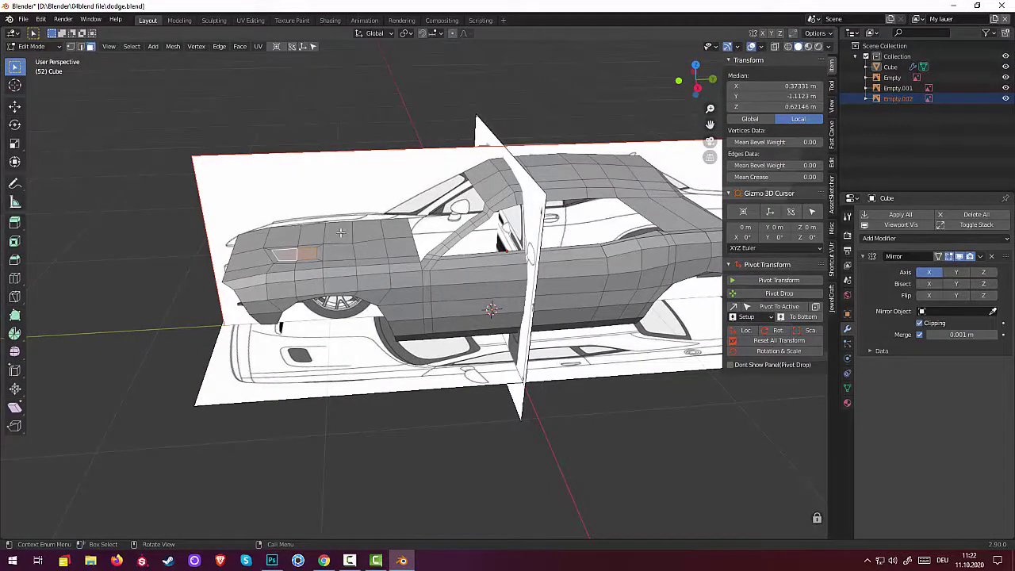
key(r)
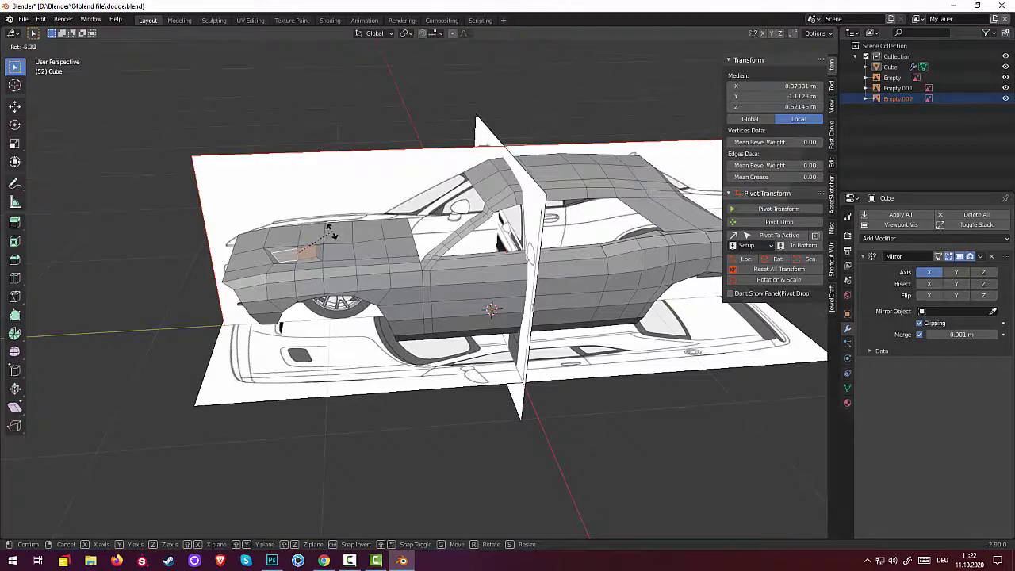
click(330, 230)
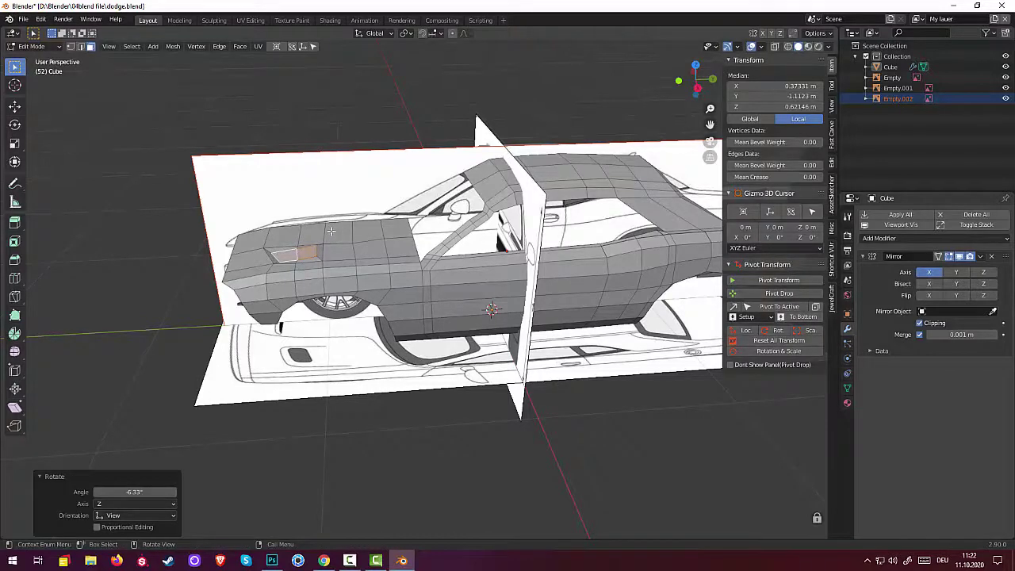
key(g)
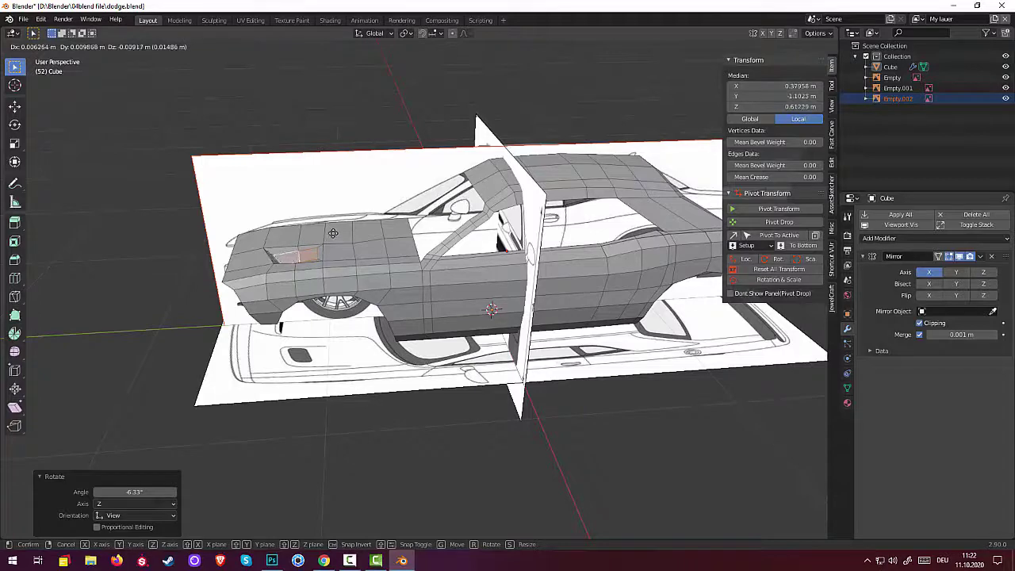
click(332, 232)
mouse_move(341, 238)
middle_down()
mouse_move(464, 270)
mouse_move(477, 358)
middle_up()
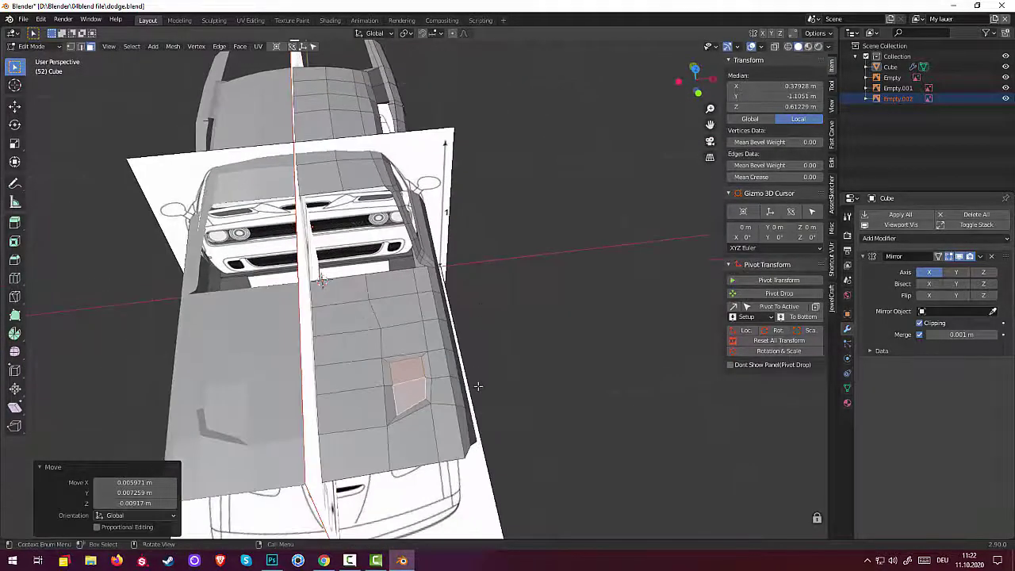
- Nudge the scoop face about -0.0087 m in X, 0.0013 m in Y, and rotate it around Z
key(g)
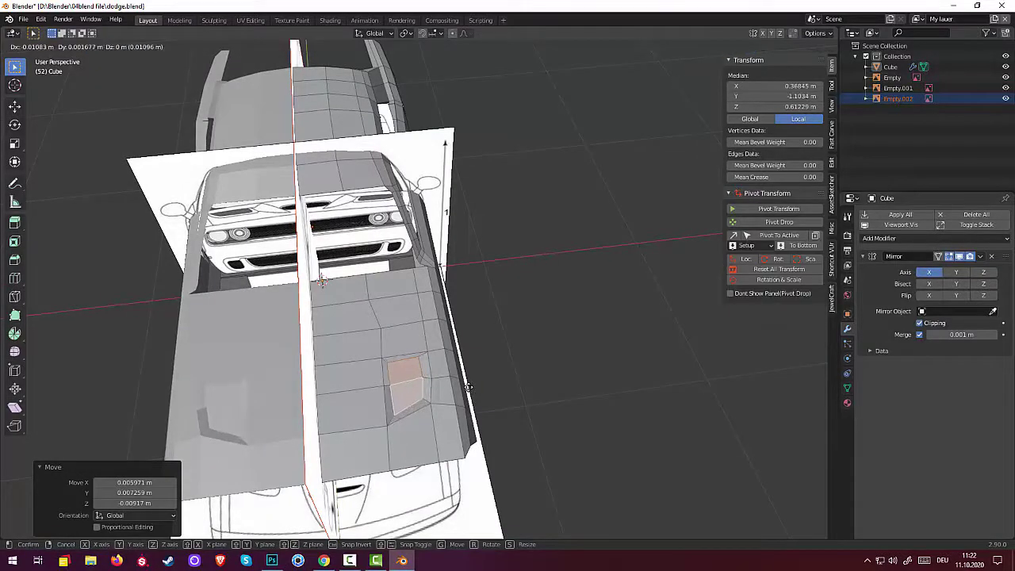
click(469, 388)
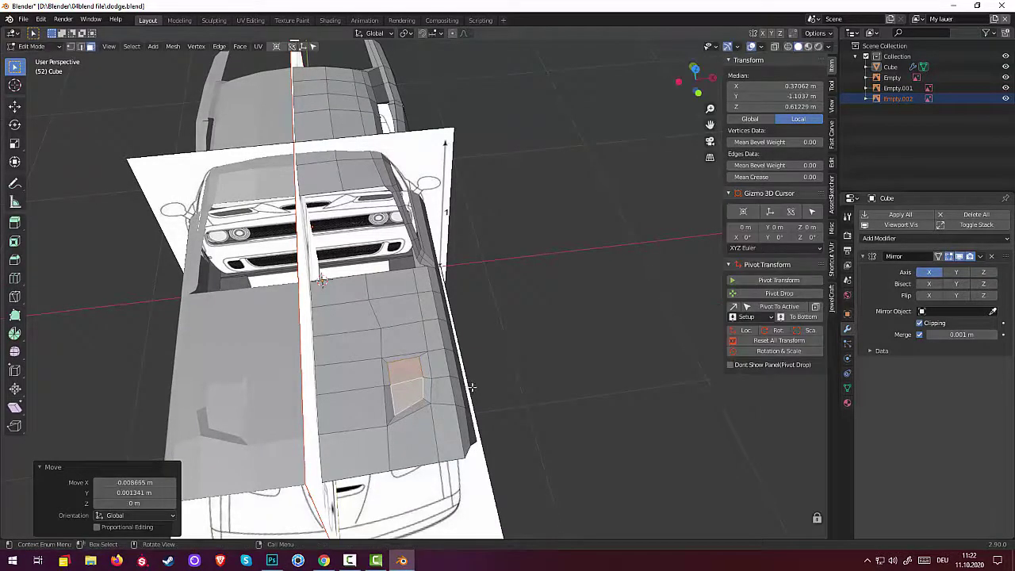
key(r)
key(z)
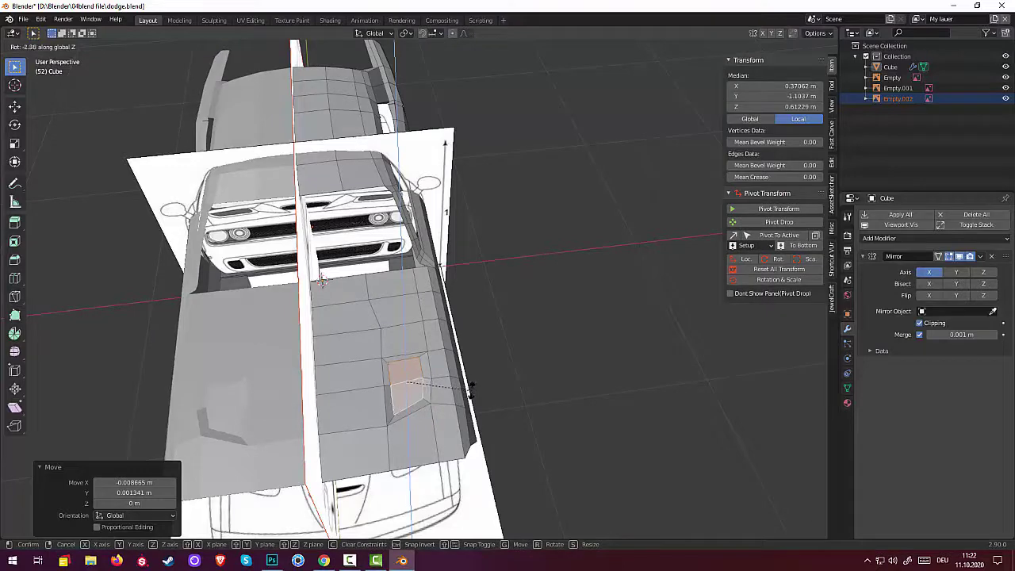
click(468, 387)
click(476, 392)
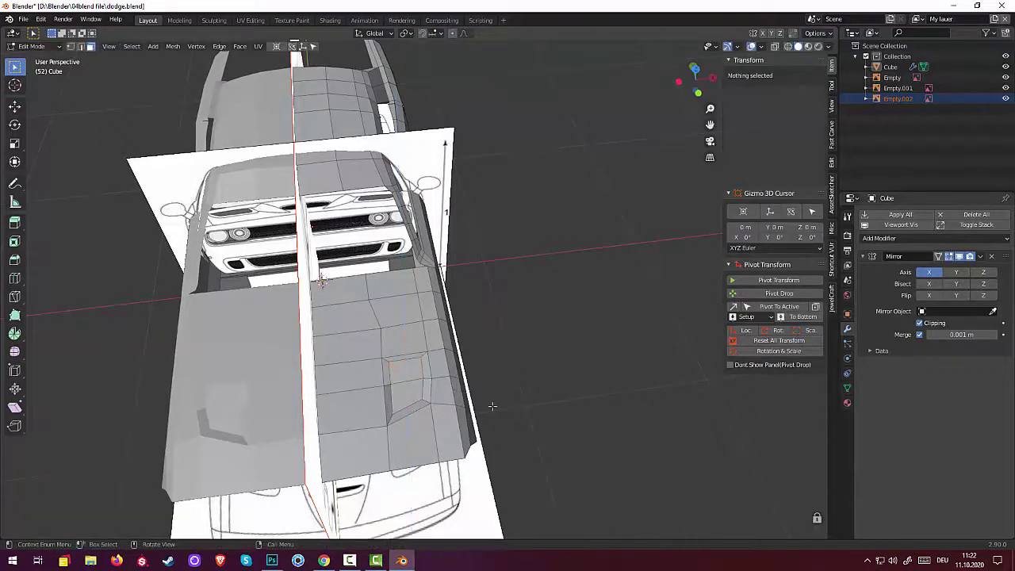
middle_drag(489, 401, 486, 402)
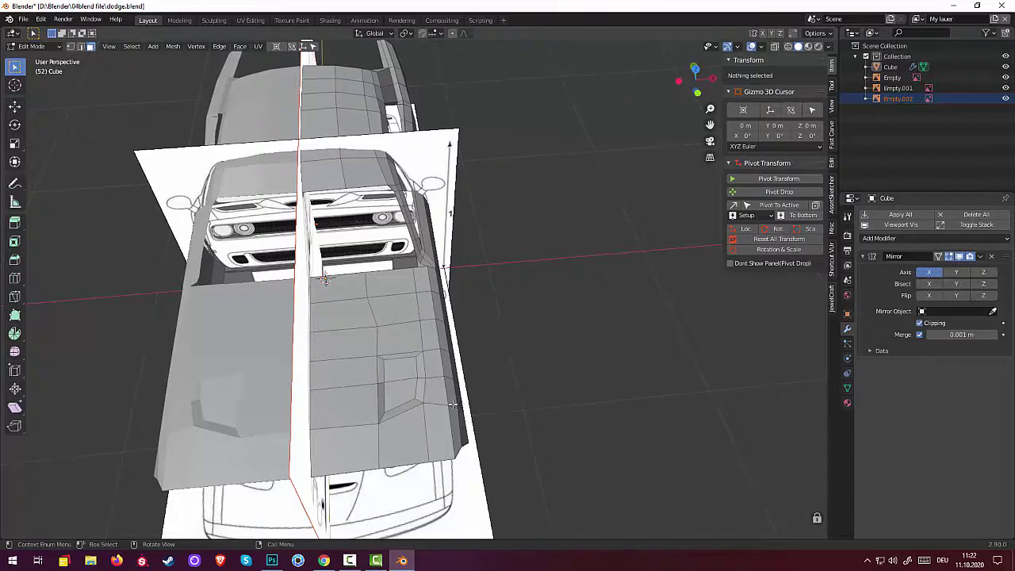
- Select the edges around the inset scoop outline
click(381, 369)
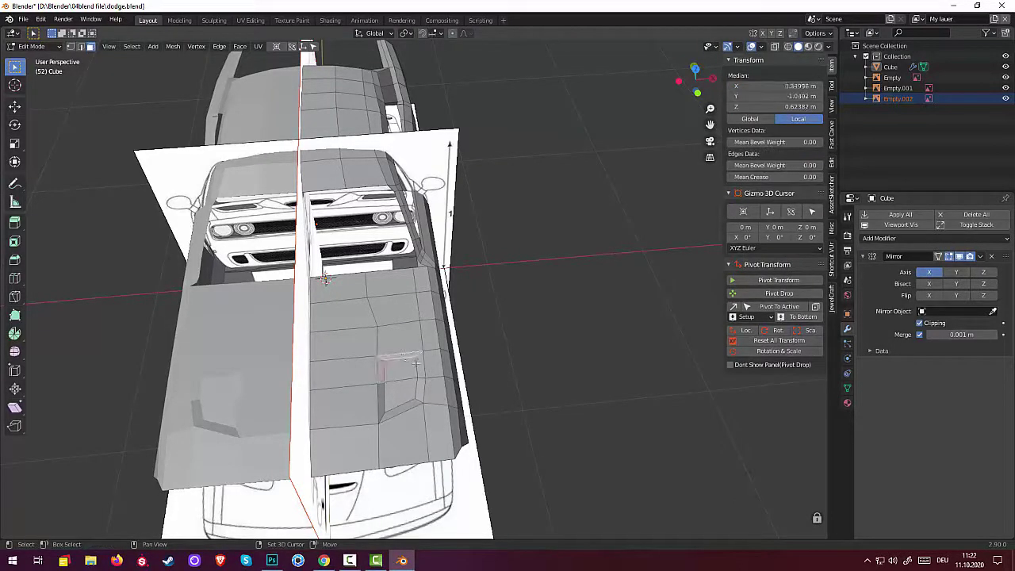
shift+click(414, 365)
ctrl+click(406, 368)
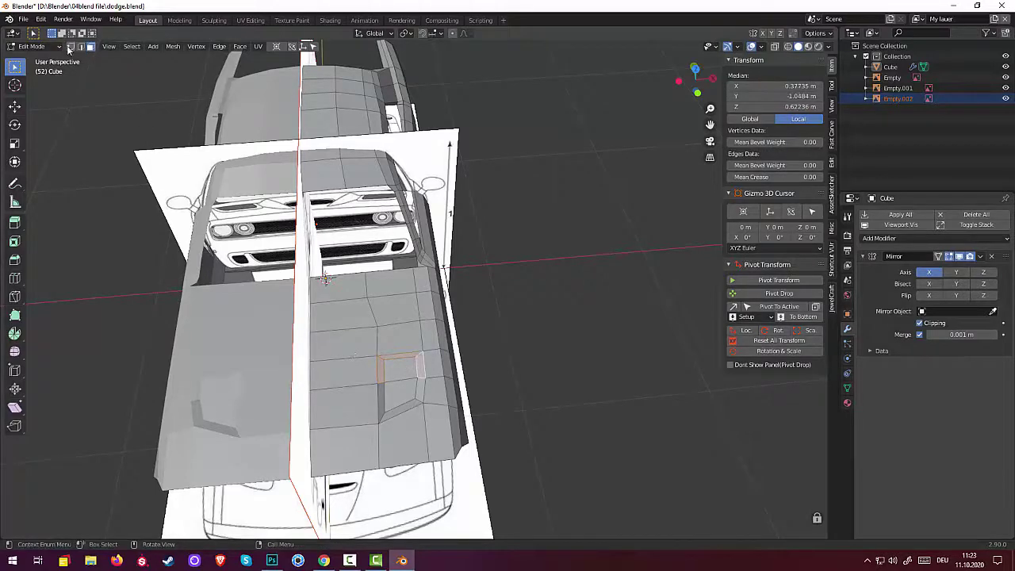
- In vertex mode, merge two hood scoop corner vertices at the first one selected
key(1)
click(423, 351)
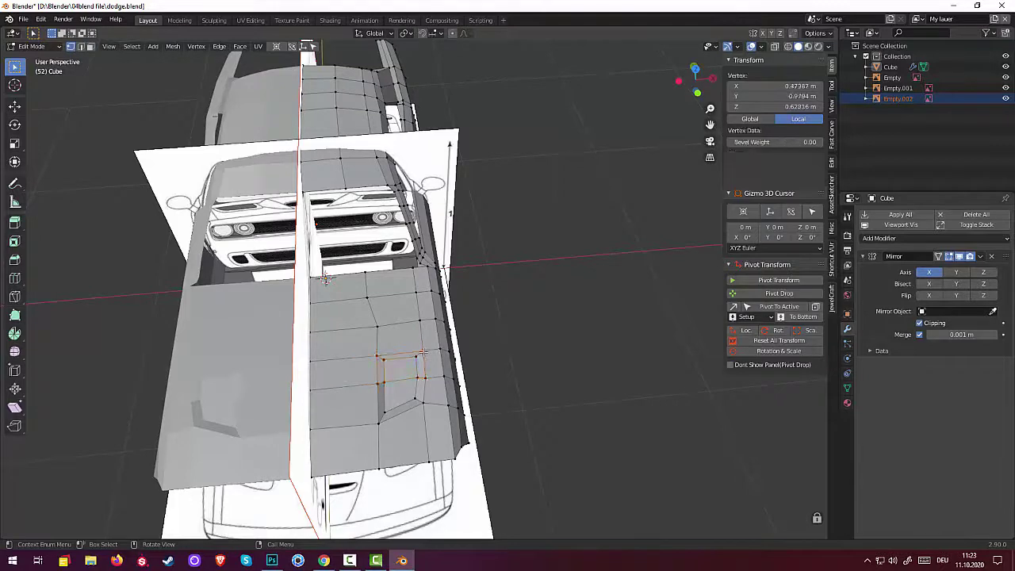
shift+click(414, 357)
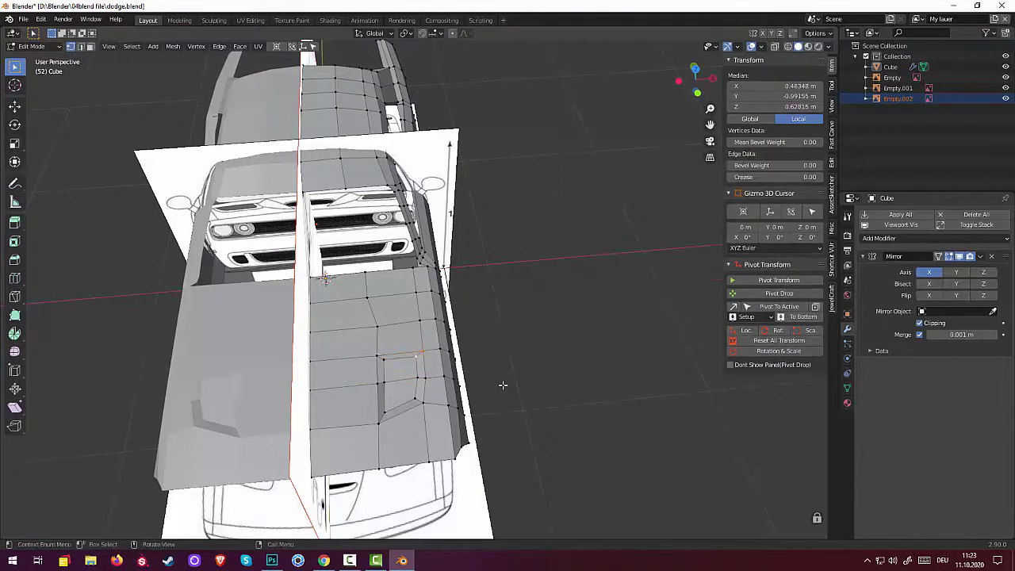
key(m)
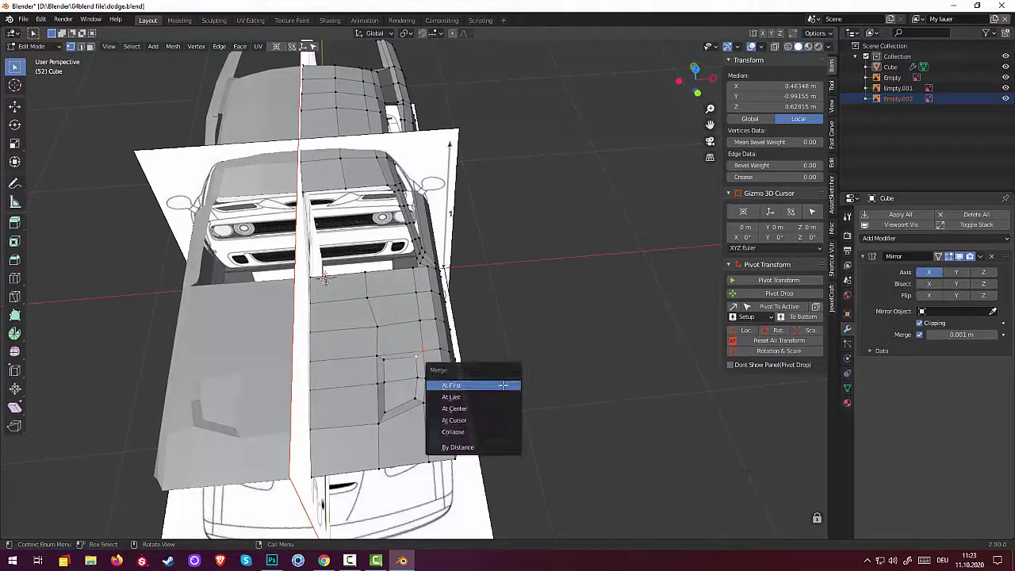
click(504, 389)
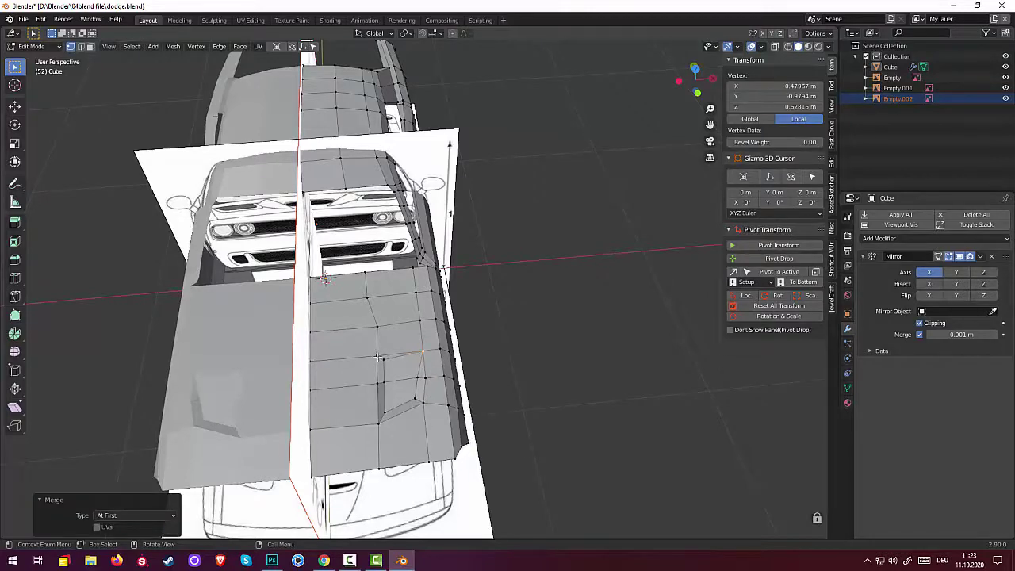
- Merge another vertex into the scoop corner At First, then select the scoop edge's two vertices
shift+click(378, 358)
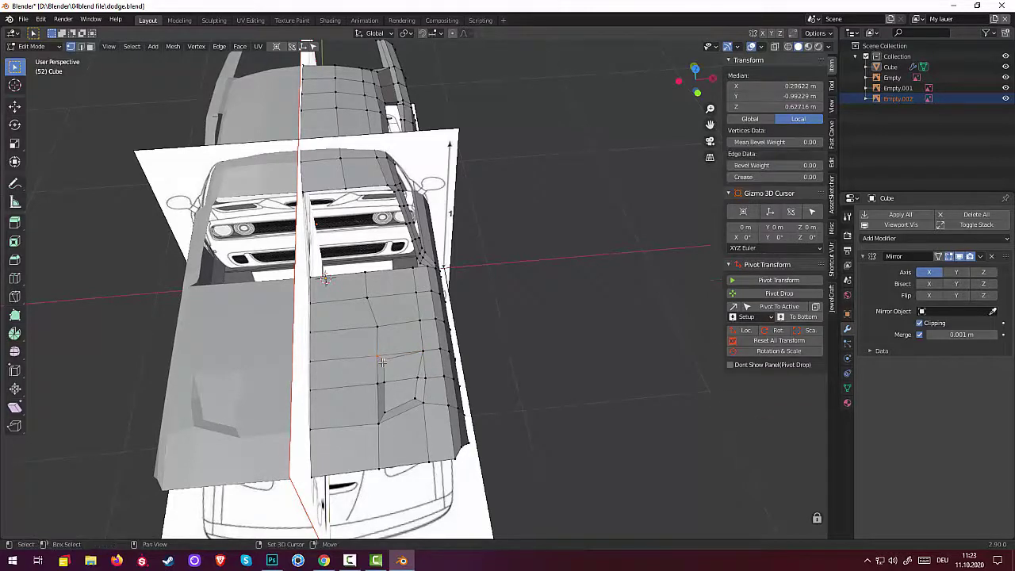
key(m)
click(640, 409)
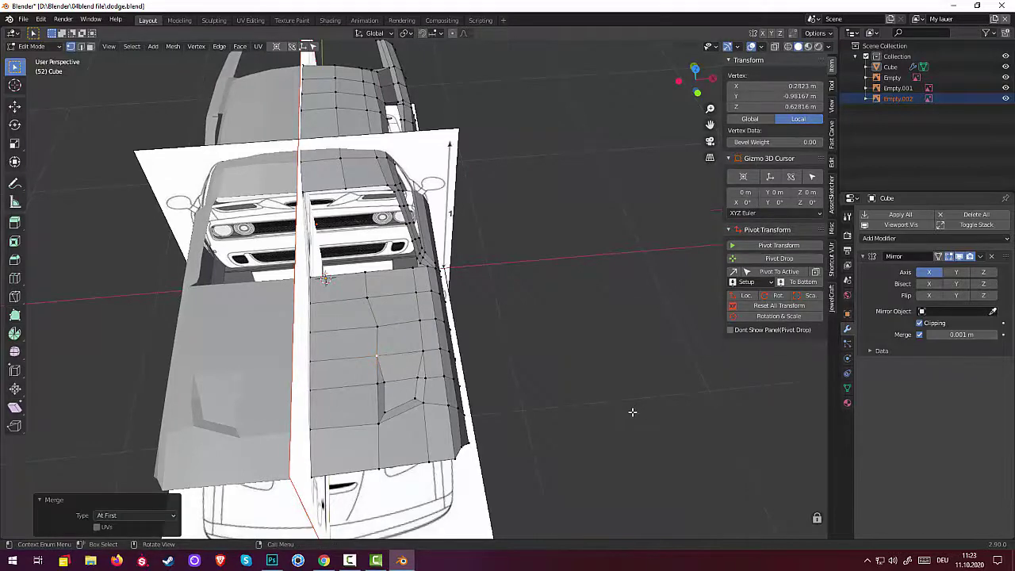
mouse_move(632, 412)
middle_down()
mouse_move(595, 418)
mouse_move(628, 414)
middle_up()
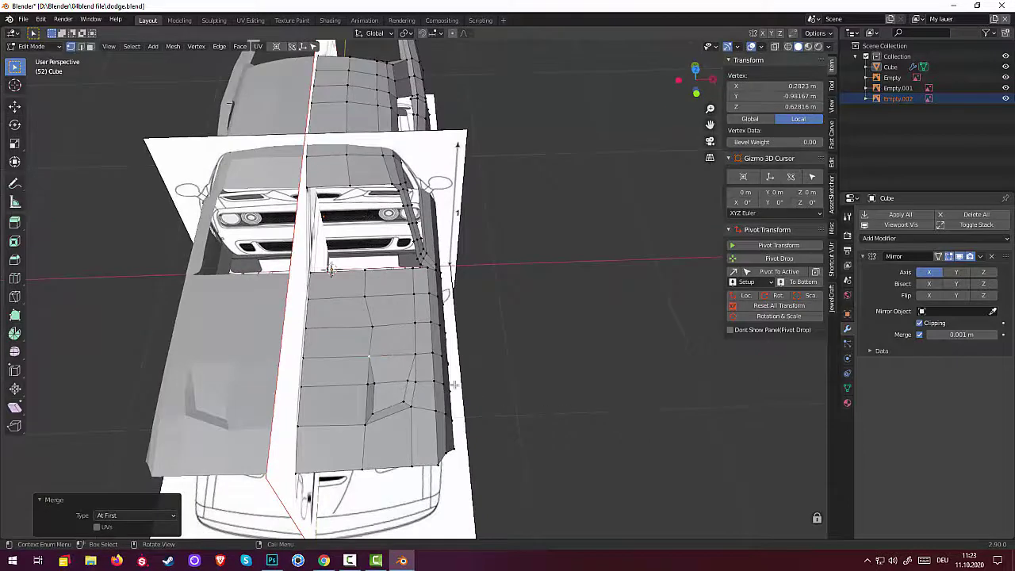
shift+click(407, 383)
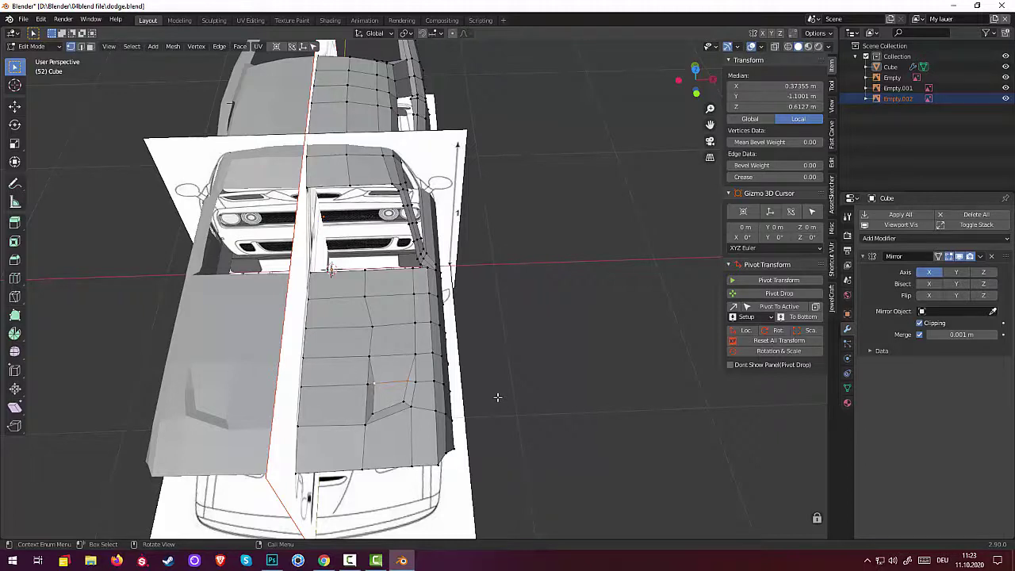
- Scale the two scoop-edge vertices to make the edge slightly wider
key(s)
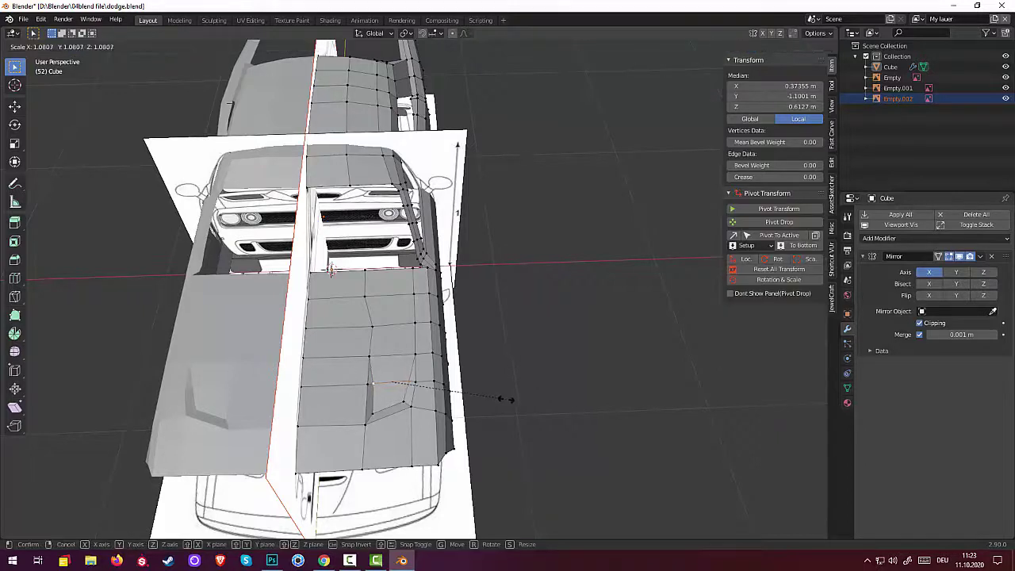
click(510, 401)
mouse_move(516, 403)
middle_down()
mouse_move(656, 326)
mouse_move(612, 360)
middle_up()
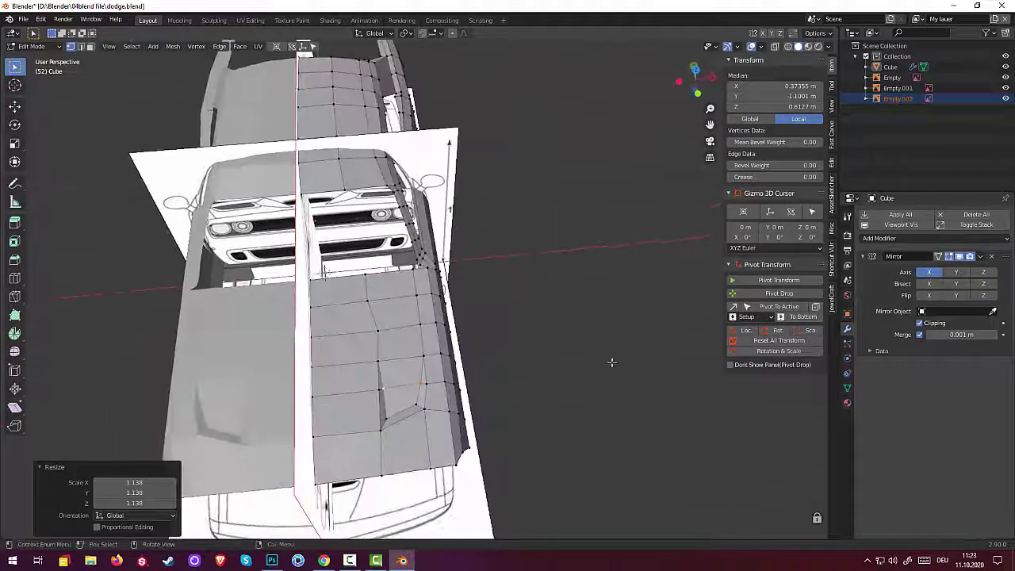
- In Top view, move the scoop corner vertices to line up with the blueprint
click(427, 384)
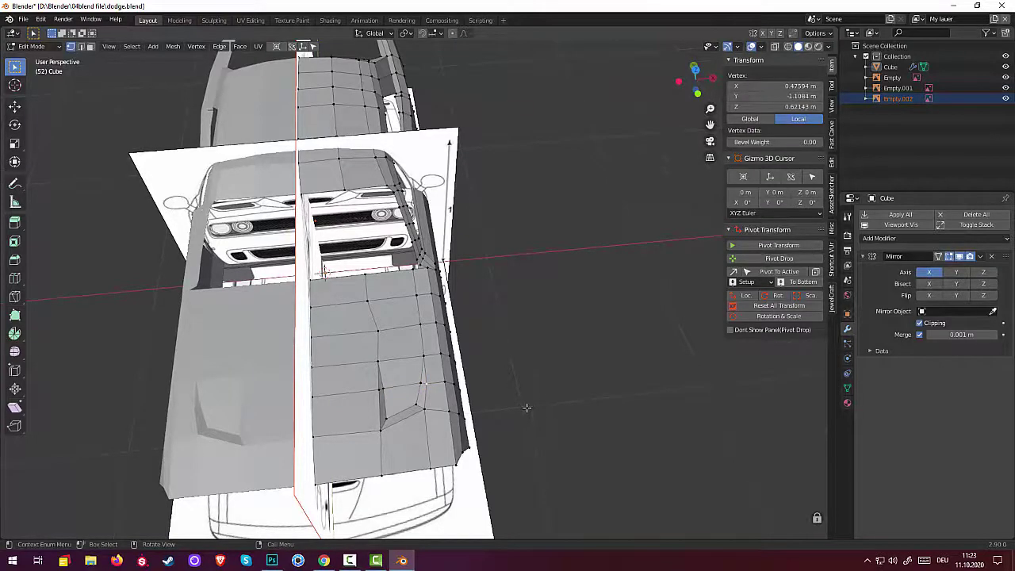
key(KP_7)
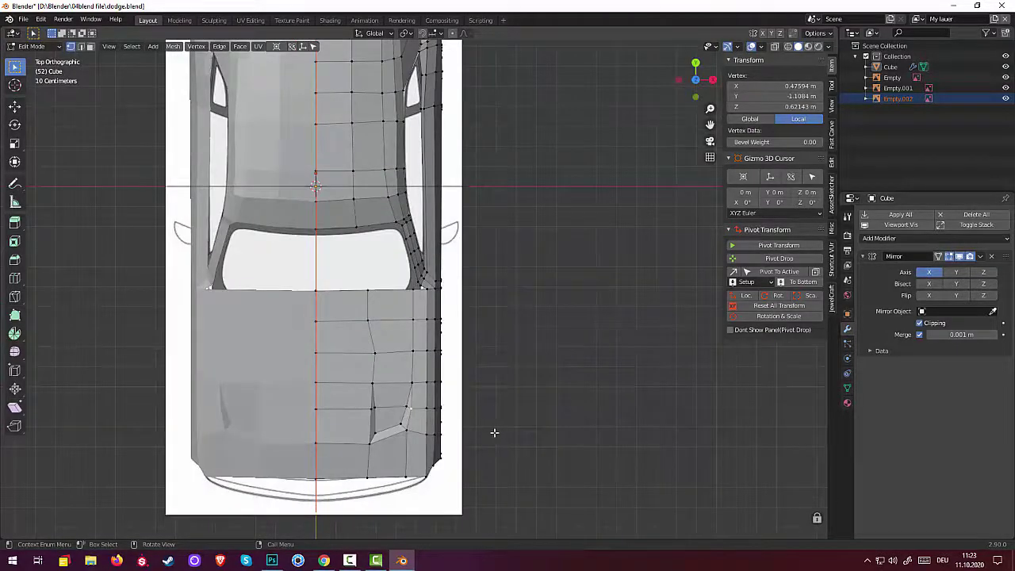
click(405, 407)
key(g)
click(414, 419)
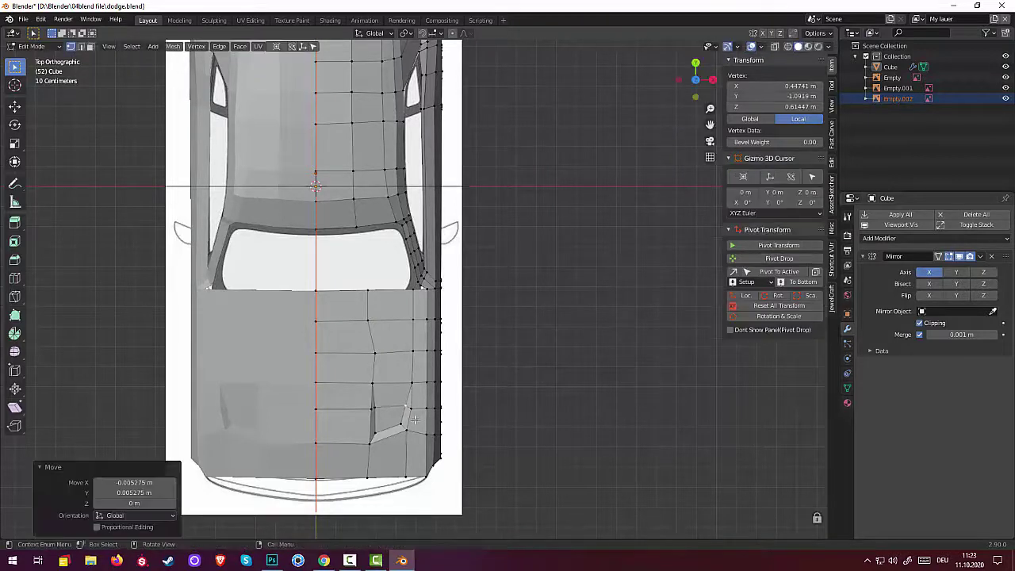
click(410, 408)
key(g)
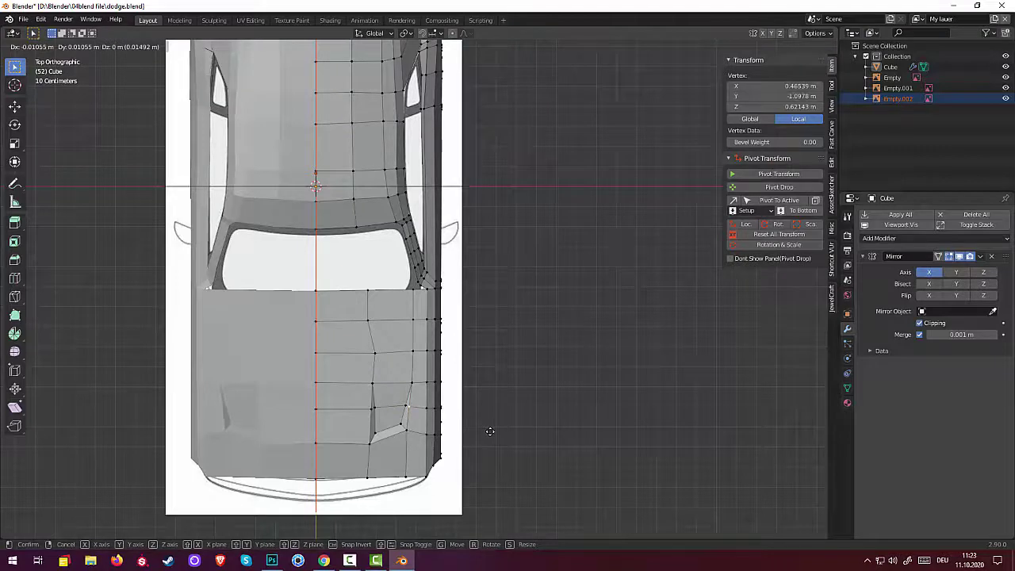
click(489, 433)
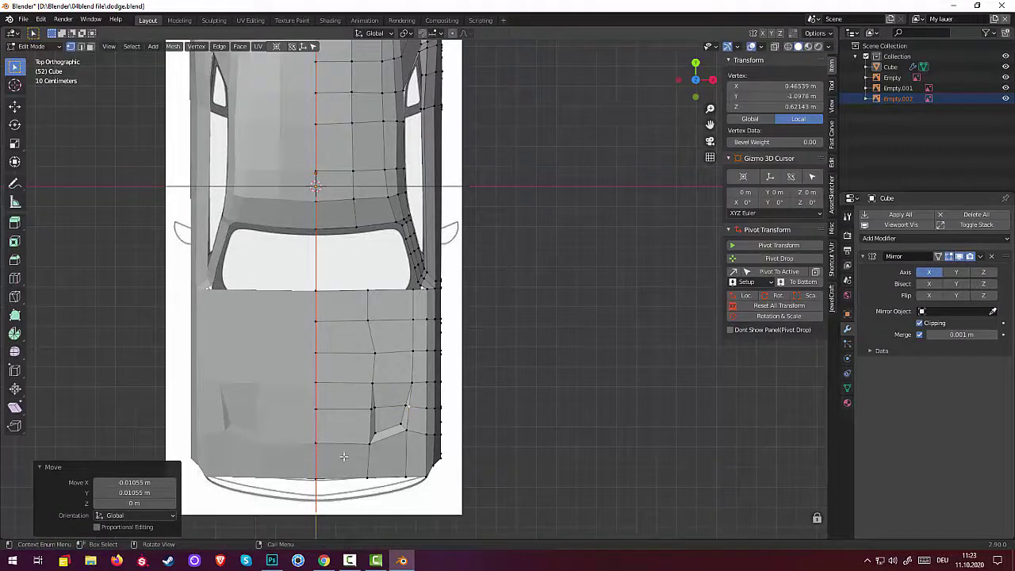
click(372, 385)
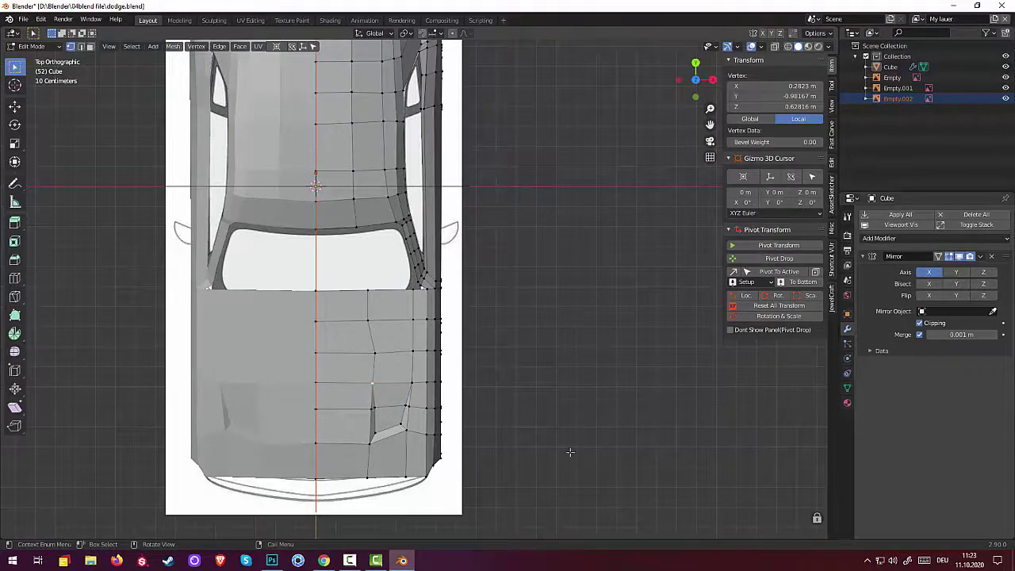
scroll(531, 424, up, 2)
mouse_move(531, 424)
middle_down()
mouse_move(510, 419)
mouse_move(430, 334)
mouse_move(545, 387)
mouse_move(526, 421)
mouse_move(532, 399)
middle_up()
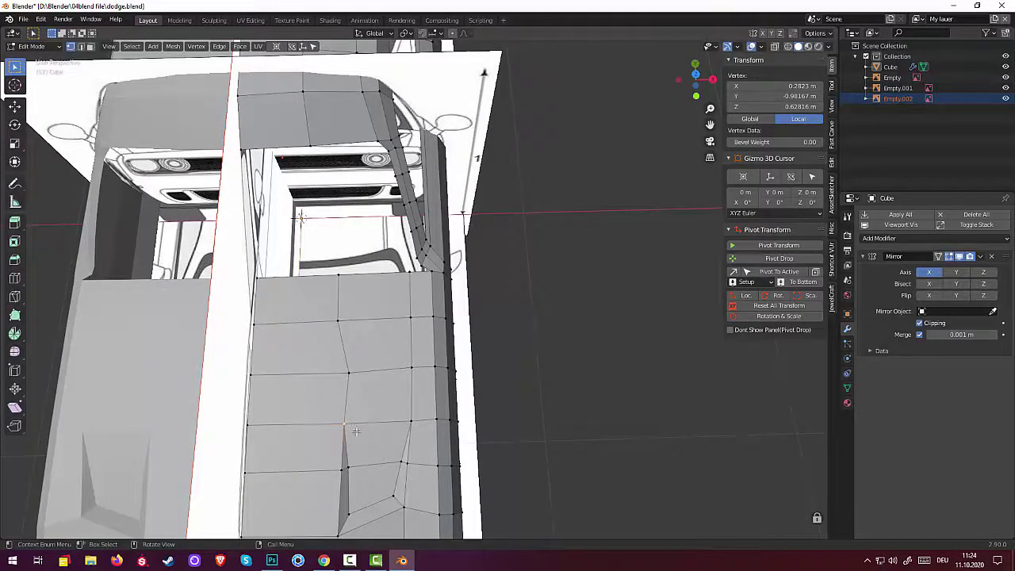
- Merge the selected hood scoop corner vertices At Center, then deselect everything
key(m)
click(324, 454)
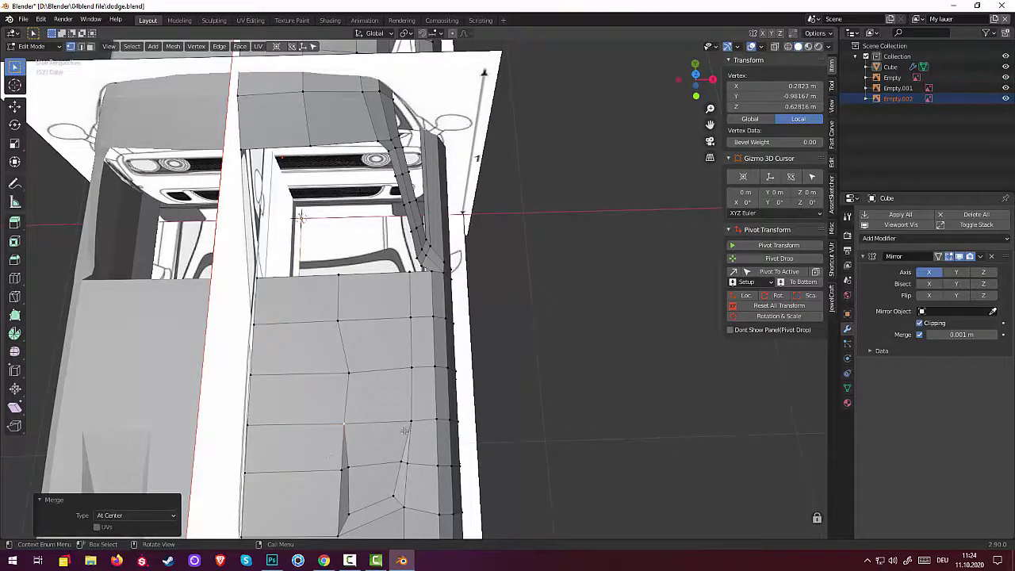
key(alt+a)
middle_drag(535, 478, 544, 404)
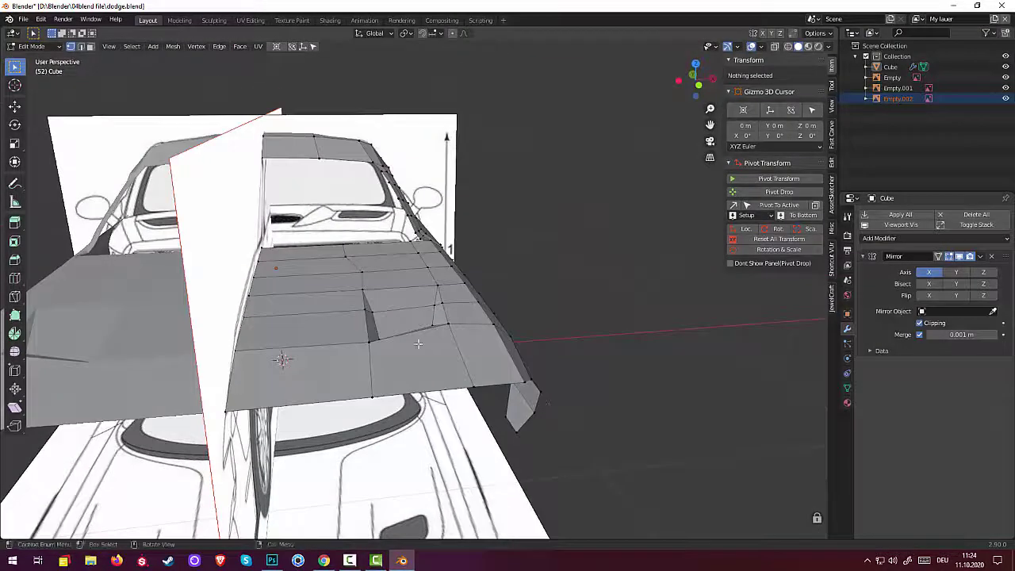
- Nudge a scoop-edge vertex about -0.0036 m X, 0.0011 m Y, 0.0012 m Z
click(381, 319)
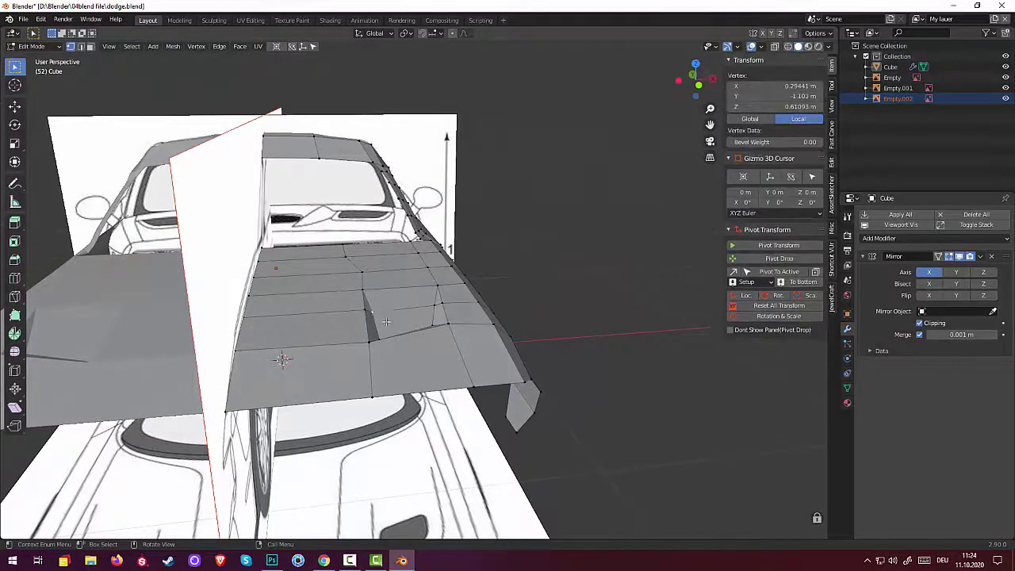
key(g)
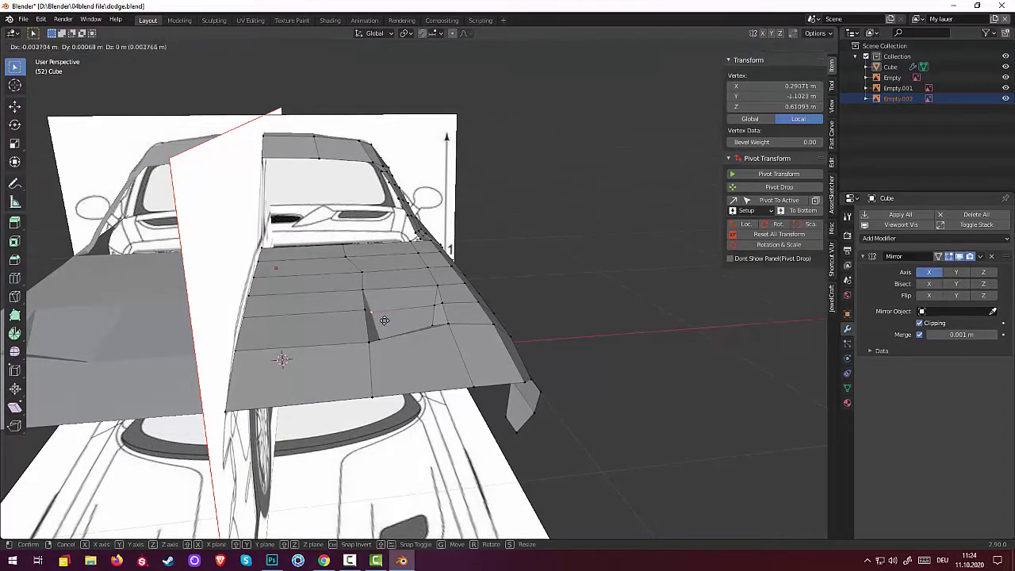
click(383, 322)
mouse_move(540, 356)
middle_down()
mouse_move(518, 383)
mouse_move(334, 380)
mouse_move(391, 337)
mouse_move(645, 430)
middle_up()
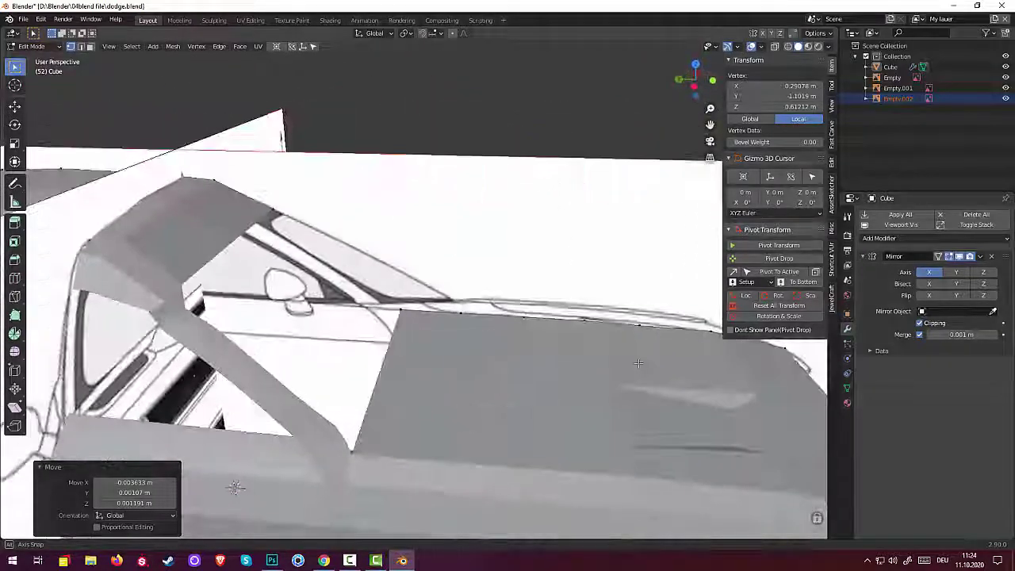
scroll(740, 436, down, 5)
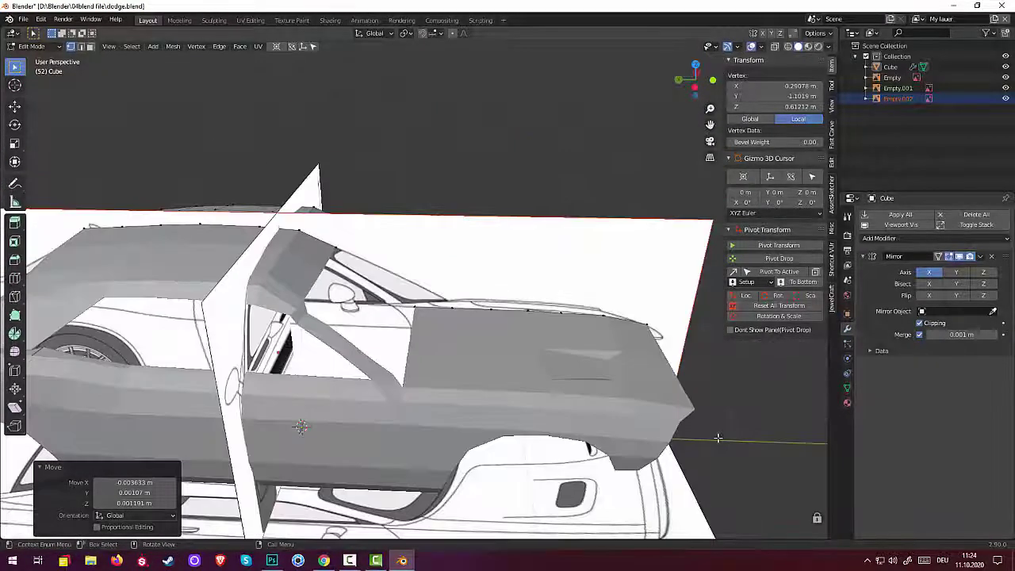
middle_drag(720, 438, 566, 444)
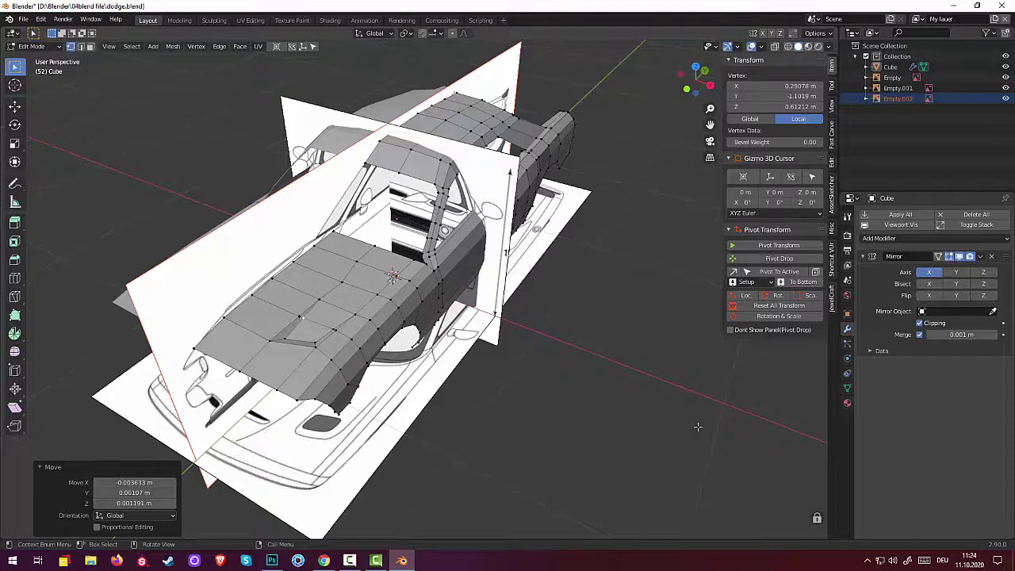
middle_drag(592, 441, 485, 353)
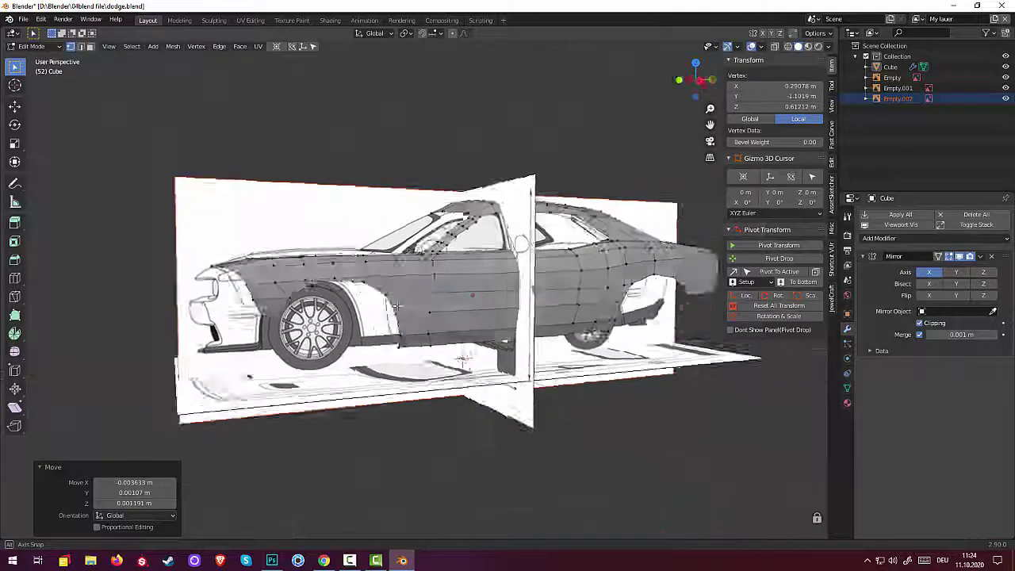
mouse_move(485, 353)
middle_down()
mouse_move(361, 317)
mouse_move(370, 329)
middle_up()
- Move a hood vertex beside the scoop slightly so the neighbouring panel sits evenly
click(370, 330)
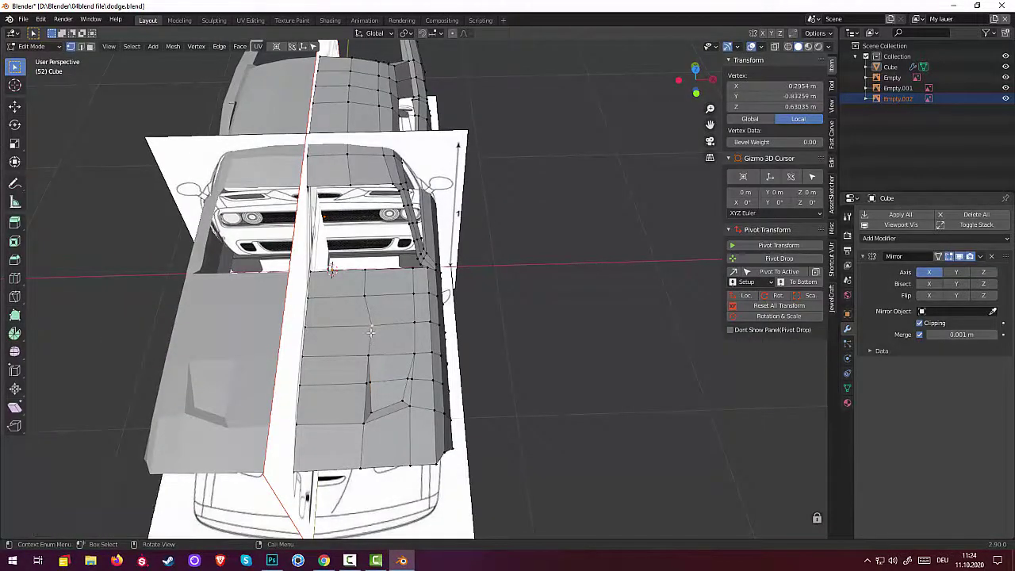
key(g)
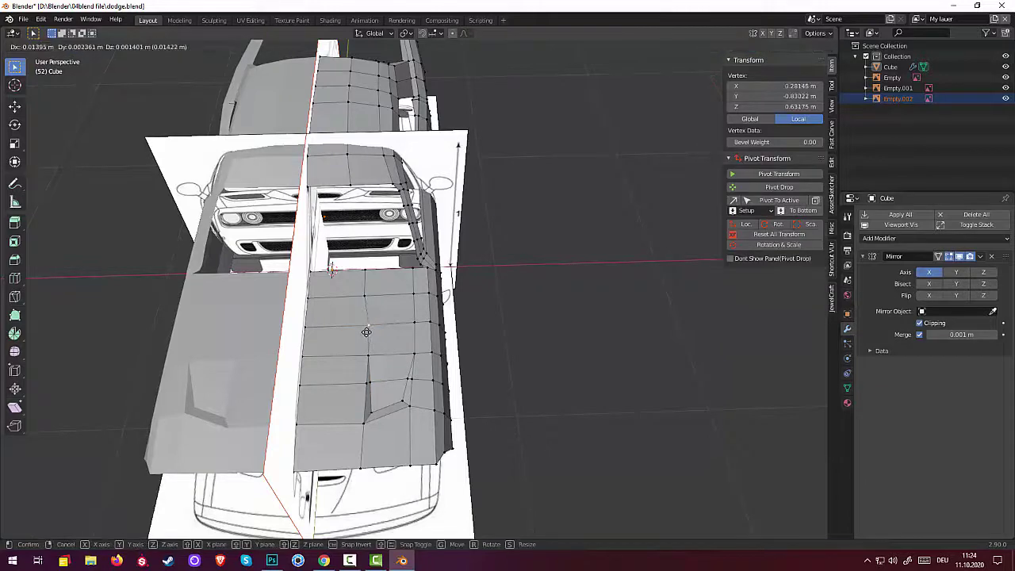
click(365, 332)
click(554, 391)
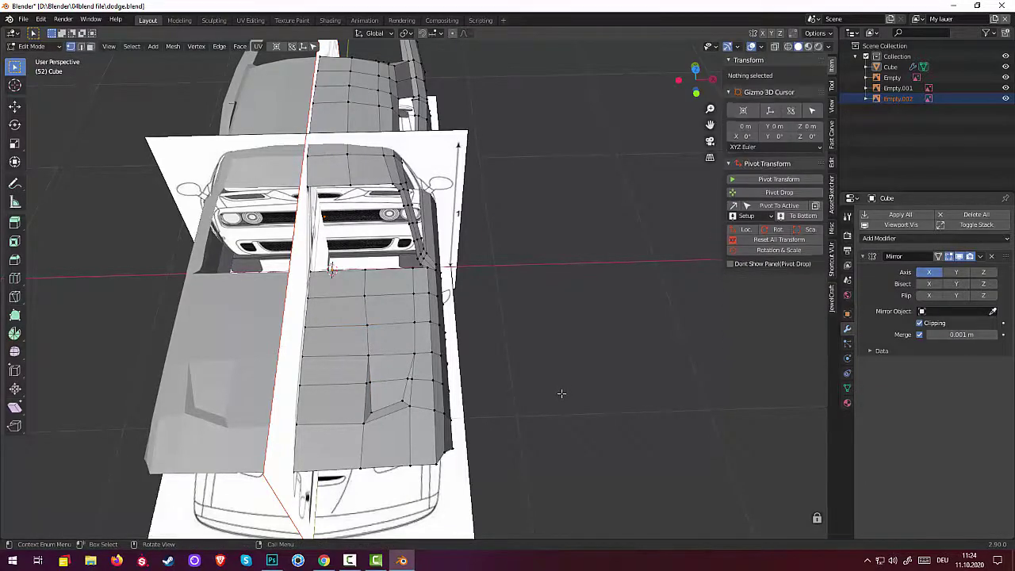
mouse_move(554, 390)
middle_down()
mouse_move(534, 366)
mouse_move(499, 381)
mouse_move(510, 401)
mouse_move(520, 396)
middle_up()
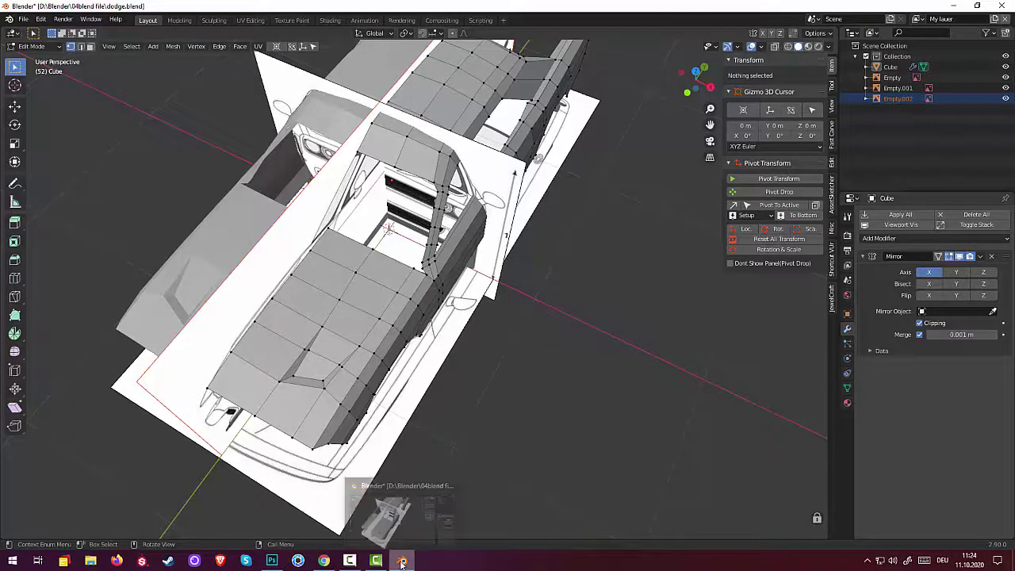
mouse_move(402, 561)
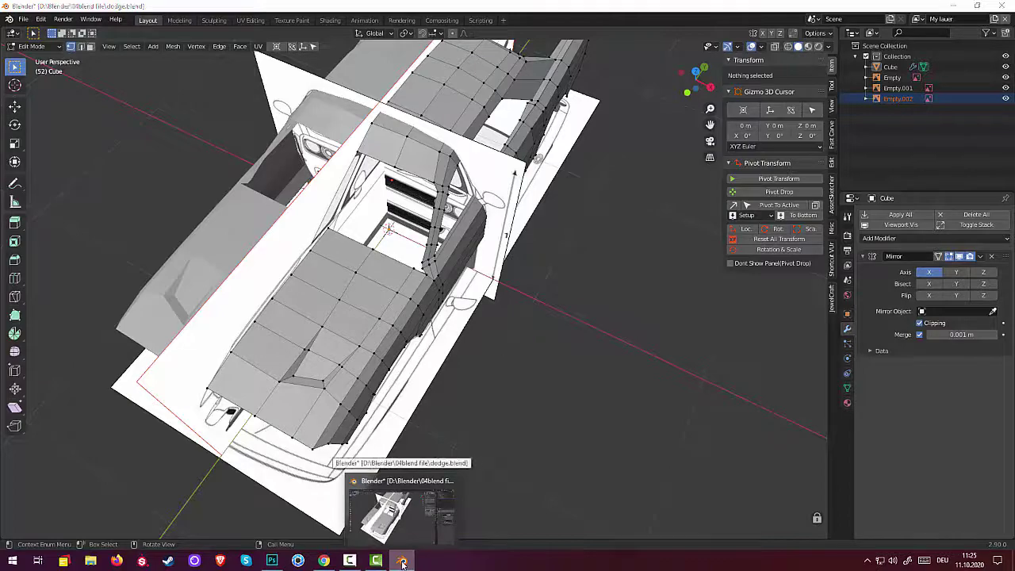
click(402, 563)
click(402, 563)
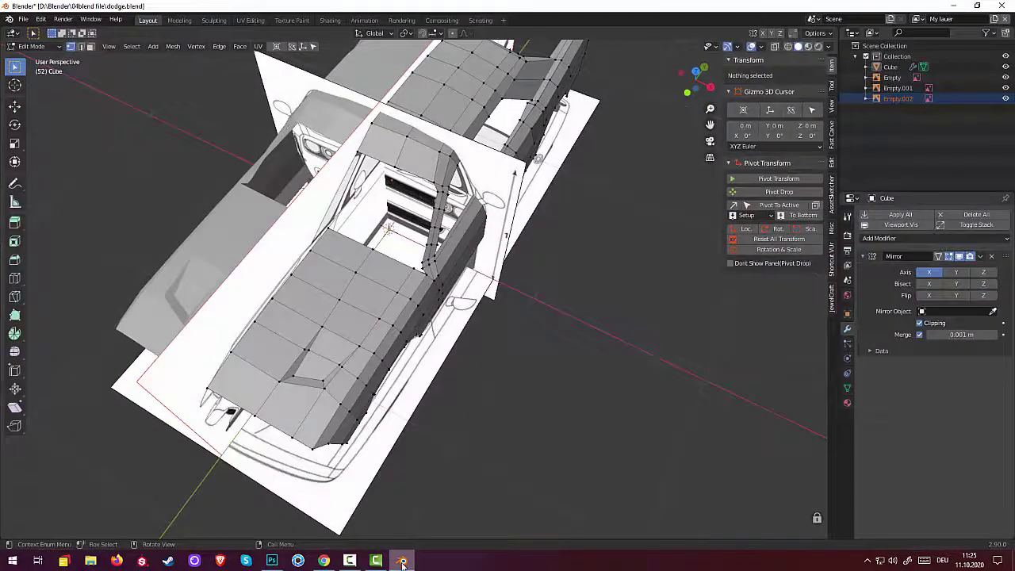
click(350, 561)
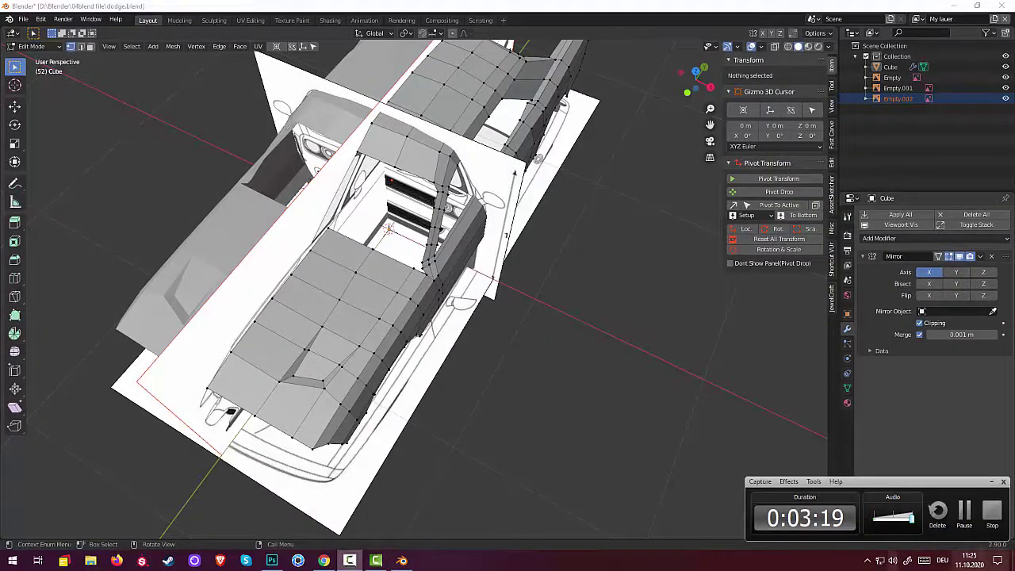